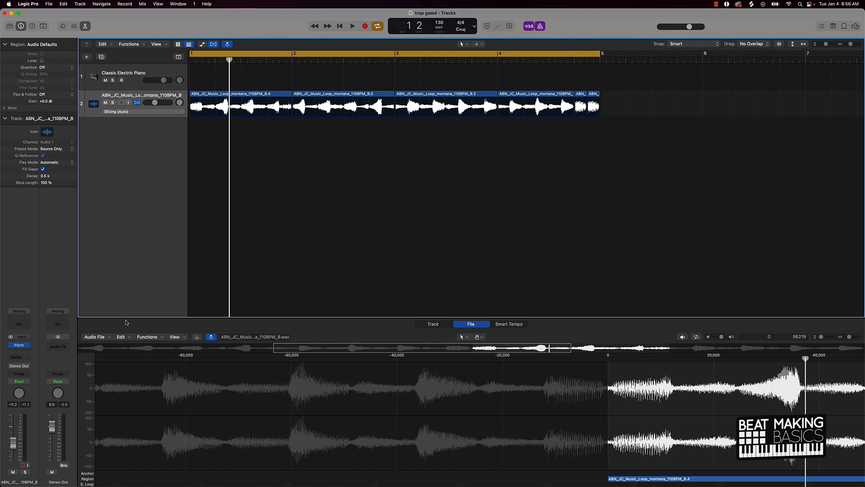
# Step: Play the chopped music loop on the audio track through its four bars to hear how it sounds
pyautogui.hscroll(-2, 347, 169)
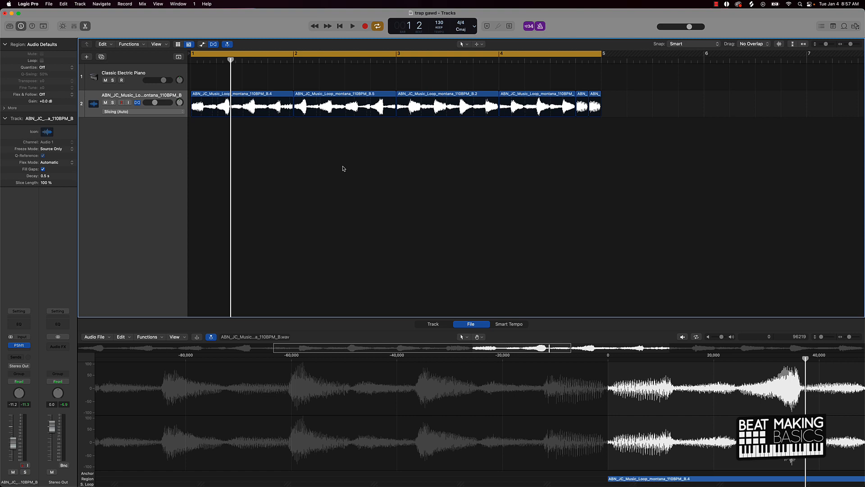
pyautogui.press('space')
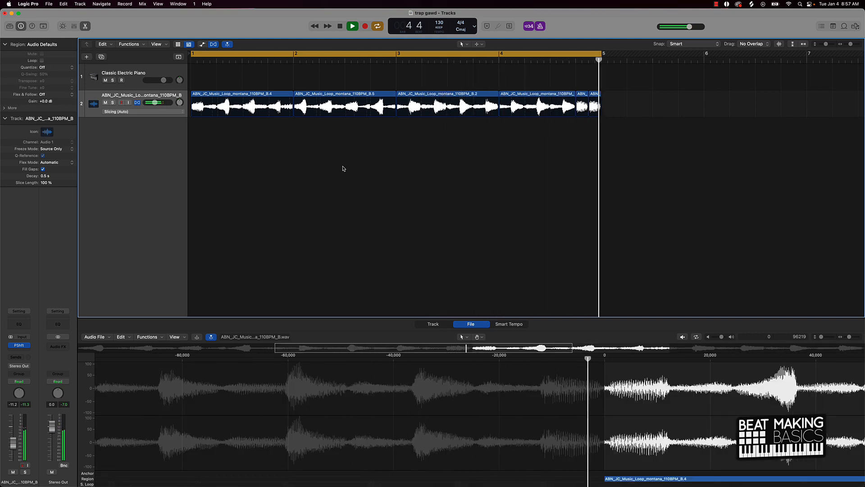
pyautogui.press('space')
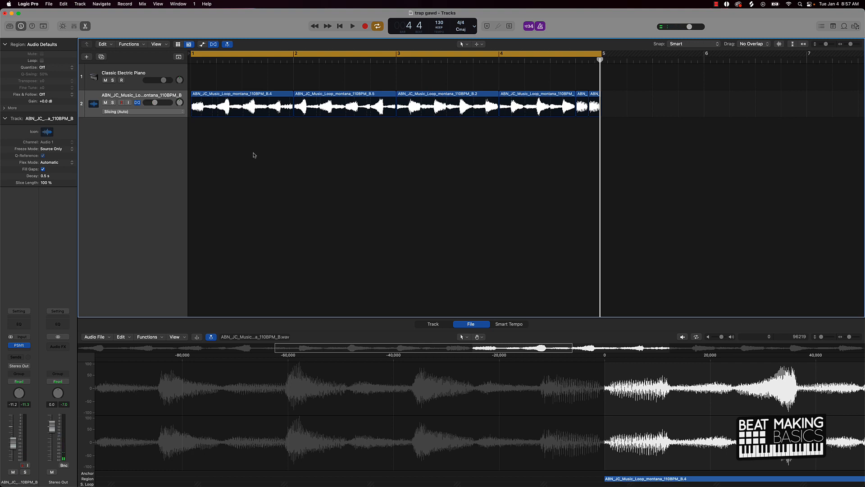
# Step: Add a Channel EQ to the sample track and enable a low cut at 142 Hz with a 48 dB/Oct slope
pyautogui.press('super+a')
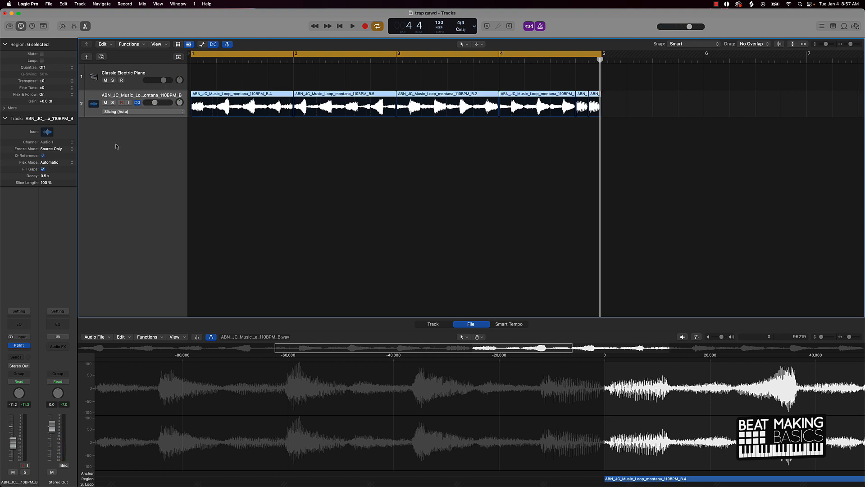
pyautogui.click(17, 325)
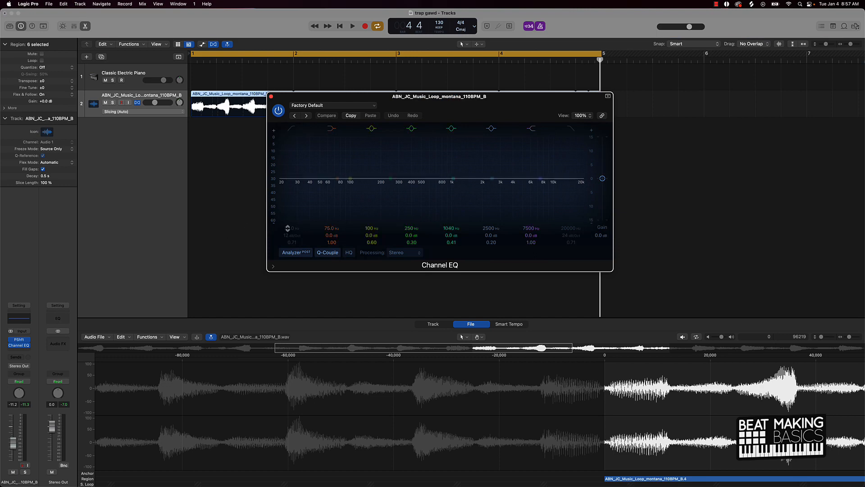
pyautogui.click(293, 129)
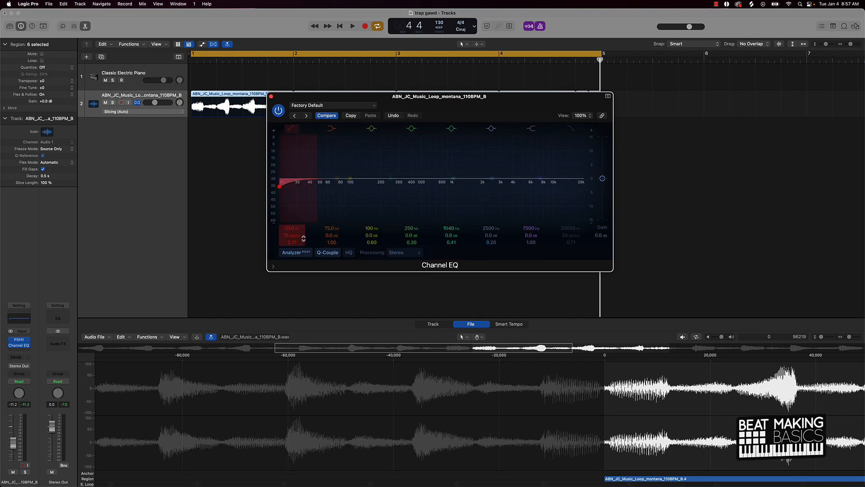
pyautogui.moveTo(303, 241); pyautogui.dragTo(302, 236)
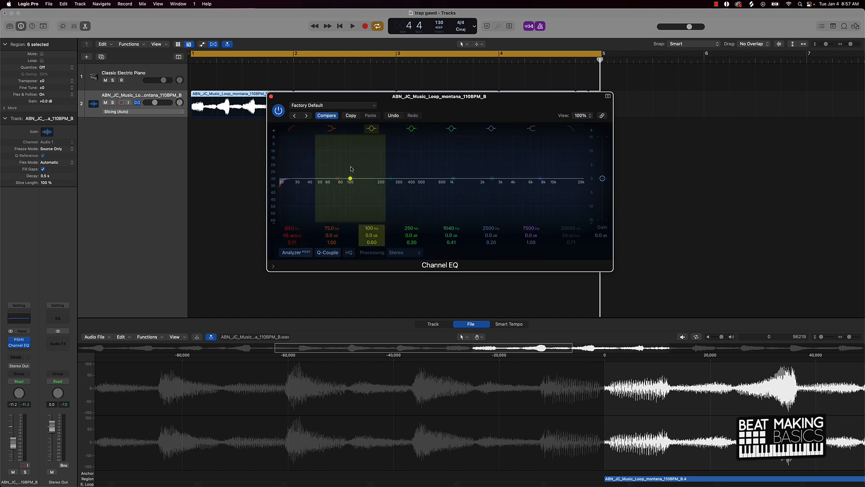
pyautogui.moveTo(288, 230); pyautogui.dragTo(288, 218)
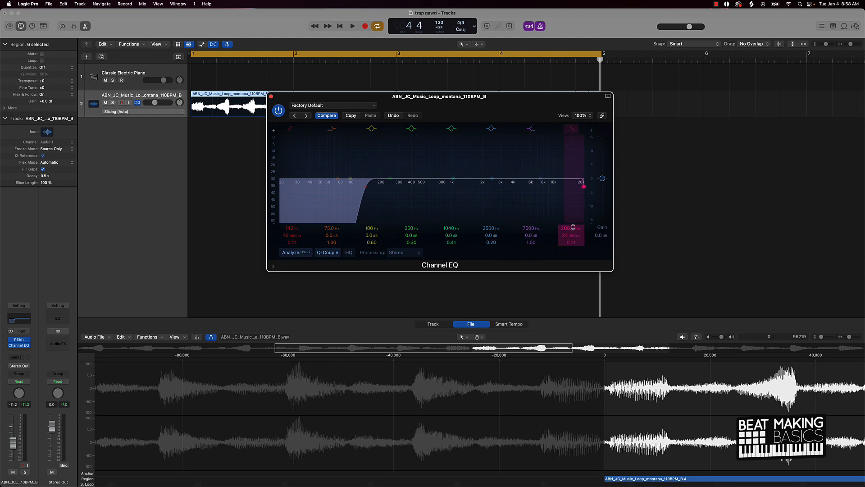
# Step: Enable the EQ's high cut and lower it to about 3.3 kHz while auditioning the sample, and close the EQ
pyautogui.moveTo(571, 229); pyautogui.dragTo(576, 224)
pyautogui.press('space')
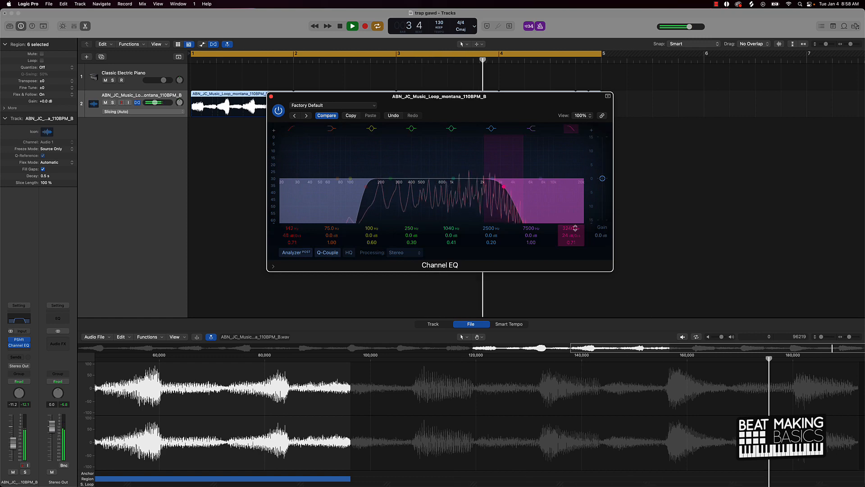
pyautogui.click(270, 96)
pyautogui.press('space')
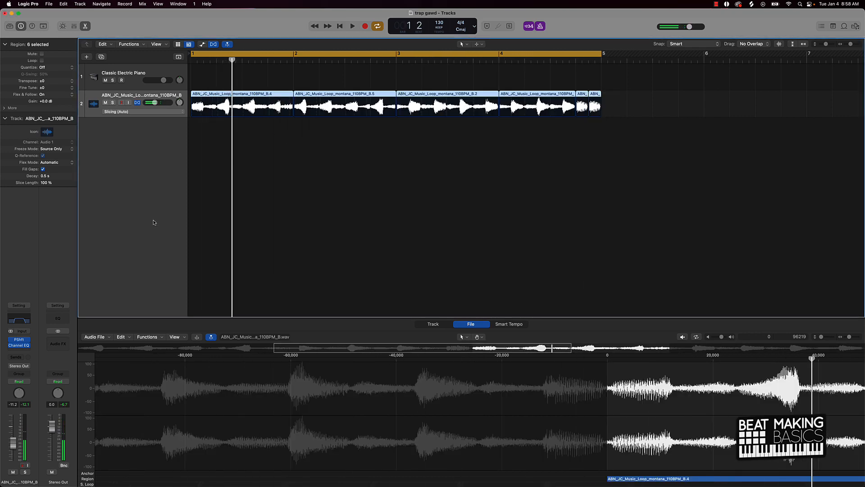
# Step: Insert the stereo iZotope Vinyl plug-in after the Channel EQ on the sample track
pyautogui.click(22, 351)
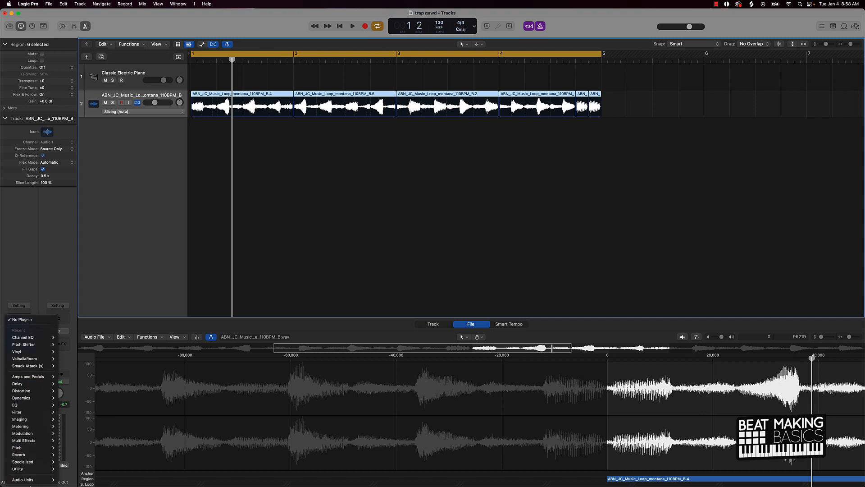
pyautogui.moveTo(31, 479)
pyautogui.moveTo(72, 459)
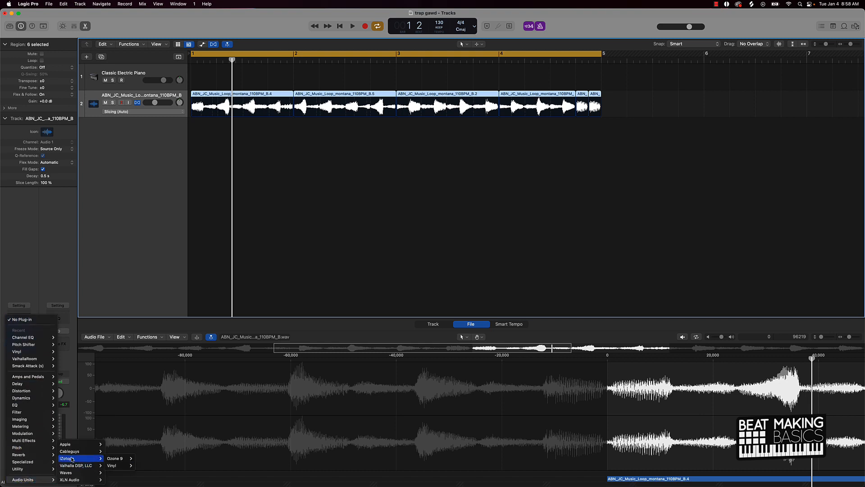
pyautogui.moveTo(112, 465)
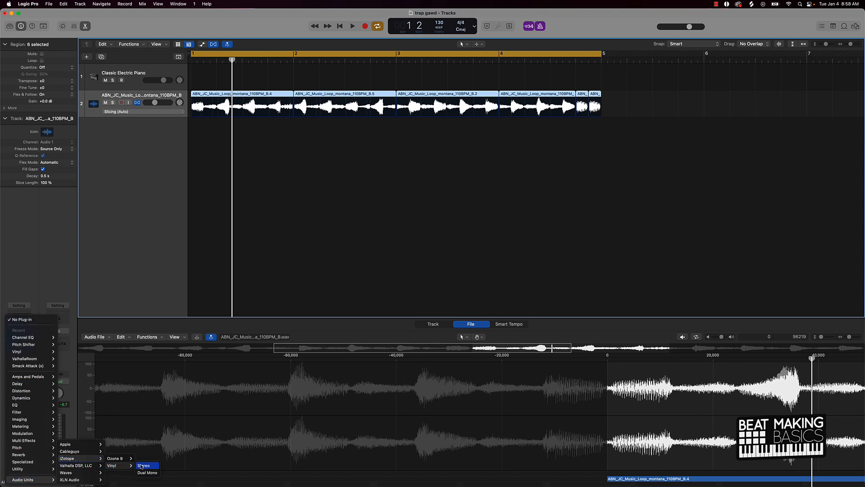
pyautogui.click(141, 466)
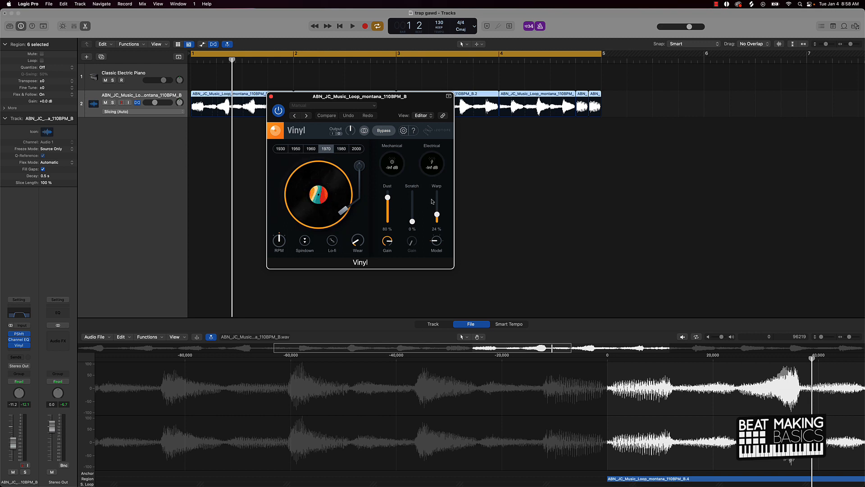
# Step: Set Vinyl's Dust to 0%, turn Wear fully down, and set Warp to 36%
pyautogui.moveTo(387, 198); pyautogui.dragTo(388, 222)
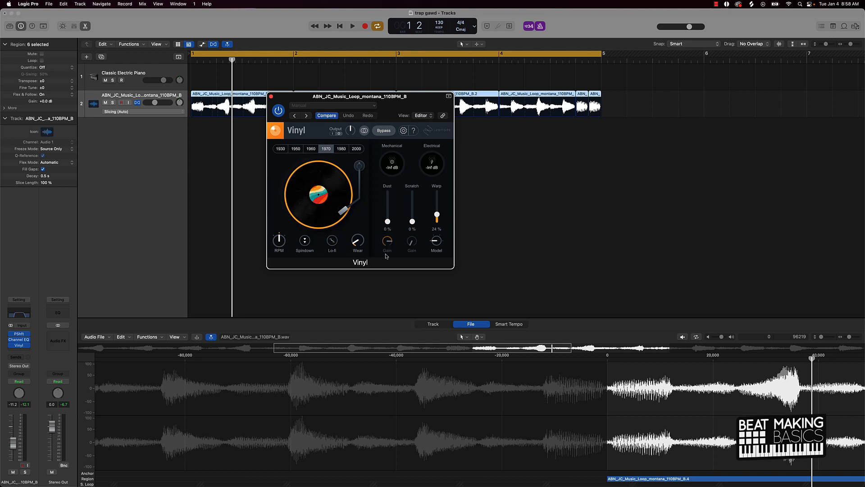
pyautogui.moveTo(357, 243)
pyautogui.moveTo(437, 215); pyautogui.dragTo(437, 211)
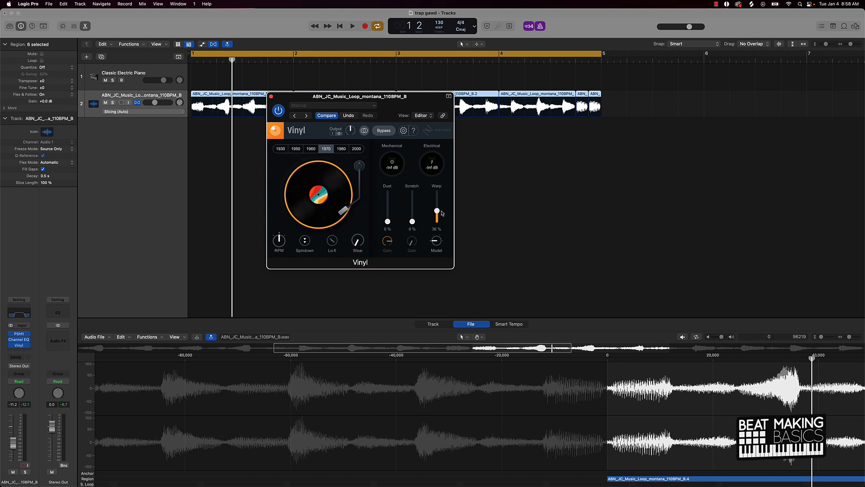
# Step: Raise Vinyl's Warp to 58% and set its era to 1960 while auditioning the loop, and close the plug-in window
pyautogui.press('space')
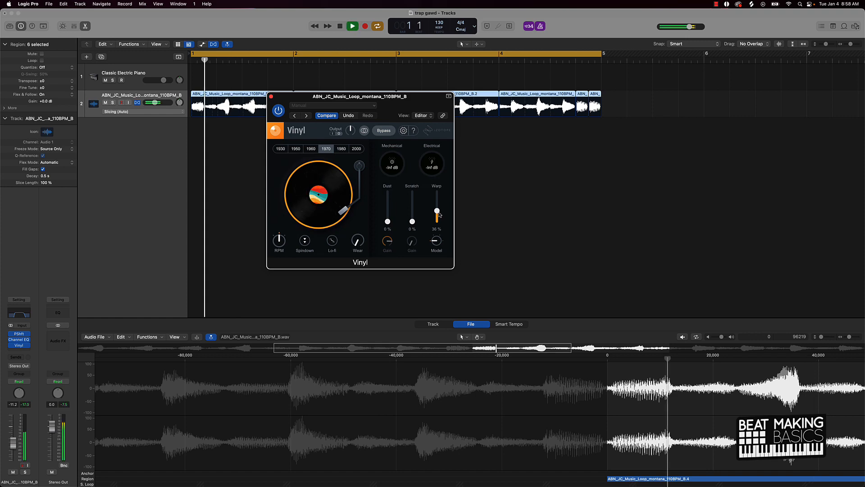
pyautogui.moveTo(439, 213); pyautogui.dragTo(443, 208)
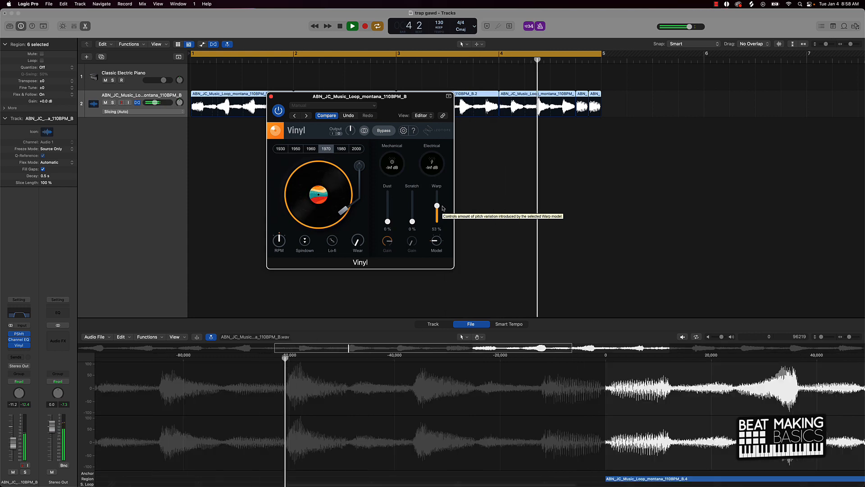
pyautogui.moveTo(443, 208); pyautogui.dragTo(442, 204)
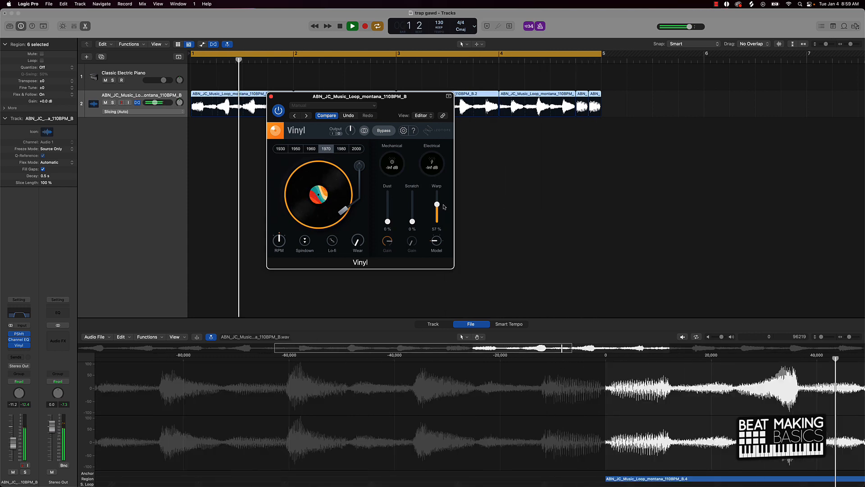
pyautogui.click(311, 149)
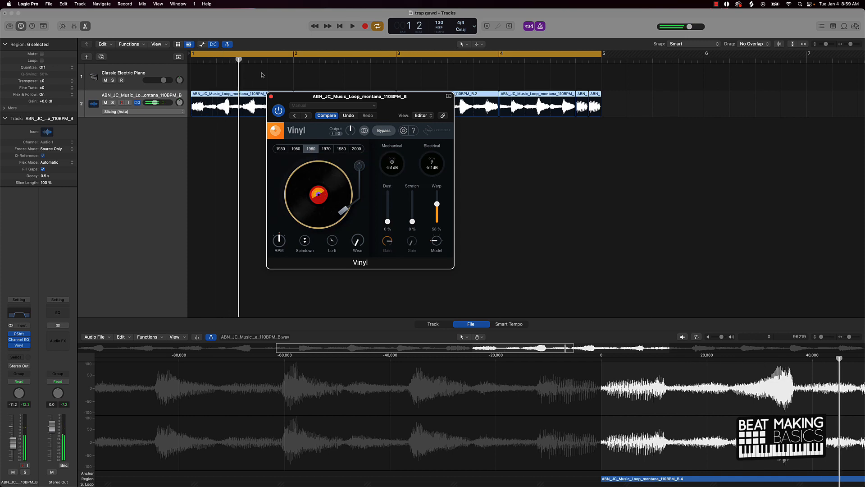
pyautogui.click(270, 96)
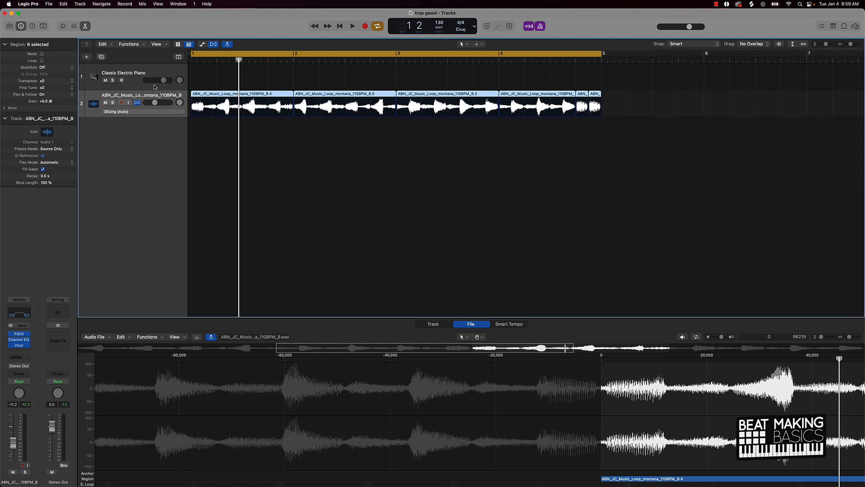
# Step: Close the audio editor and create one software instrument track using Quick Sampler (Single Sample) in stereo
pyautogui.click(86, 27)
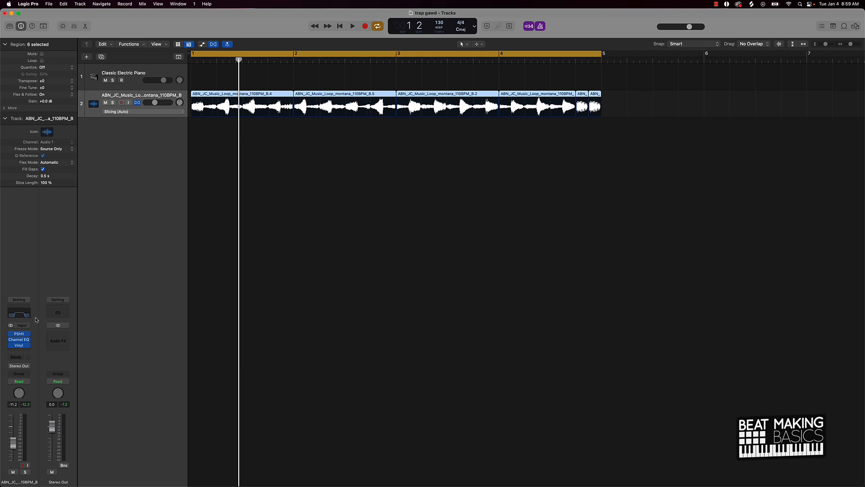
pyautogui.moveTo(20, 347)
pyautogui.click(88, 58)
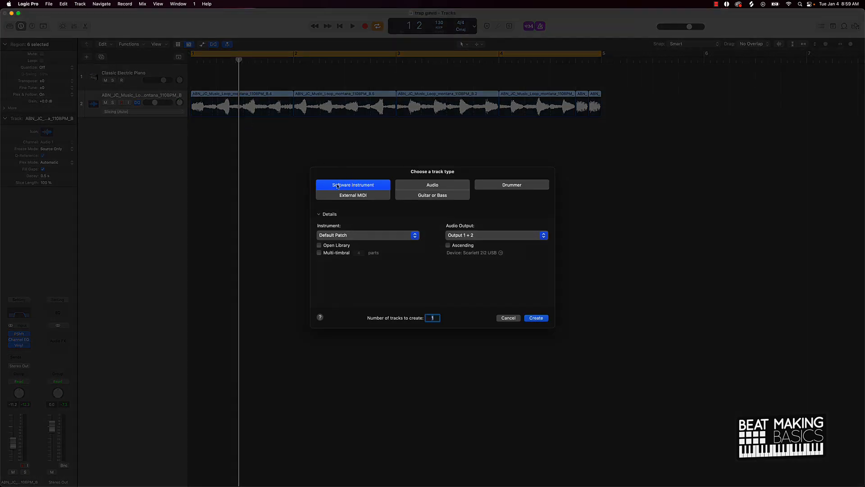
pyautogui.click(358, 234)
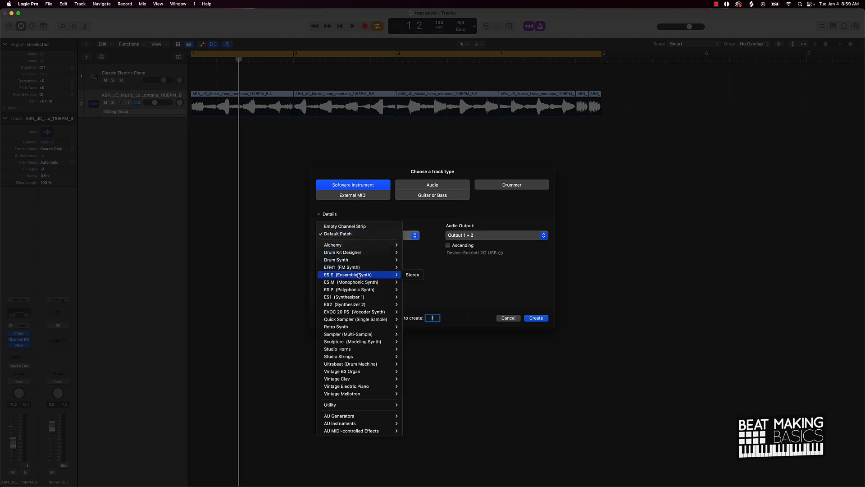
pyautogui.moveTo(345, 323)
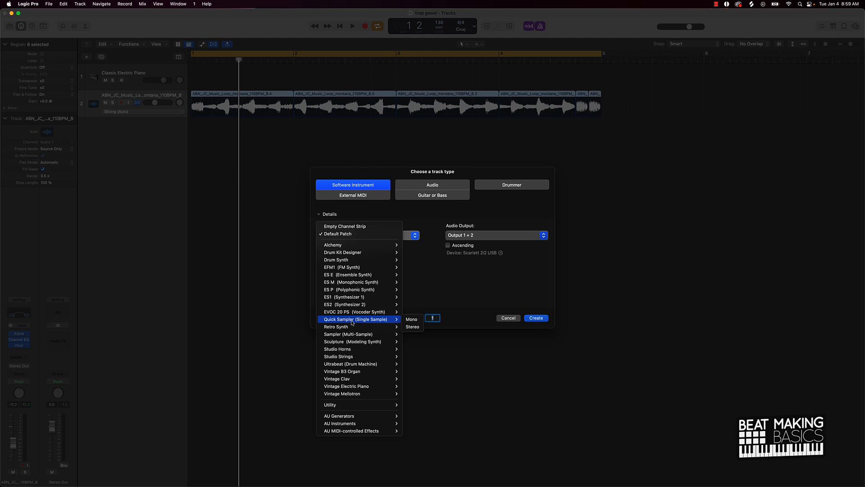
pyautogui.click(412, 327)
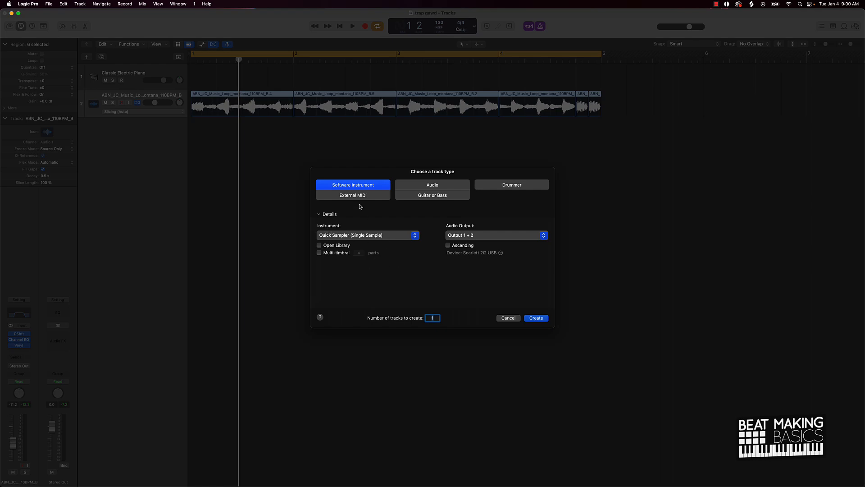
pyautogui.click(536, 318)
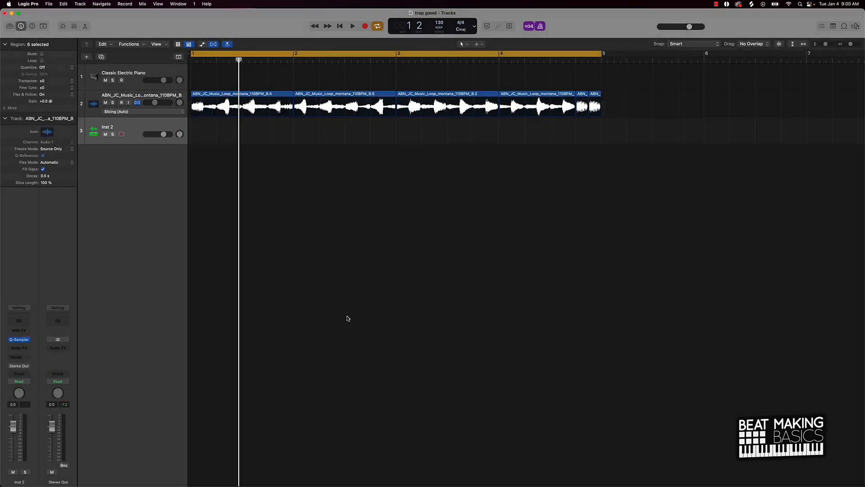
# Step: Switch to Finder and open the Next Level 808s folder inside **NEXT LEVEL DRUM KIT** in Downloads
pyautogui.moveTo(401, 486)
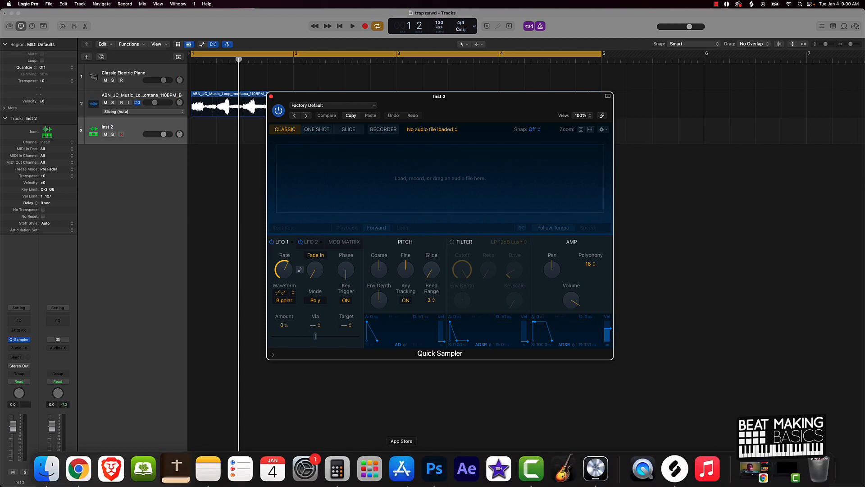
pyautogui.click(58, 480)
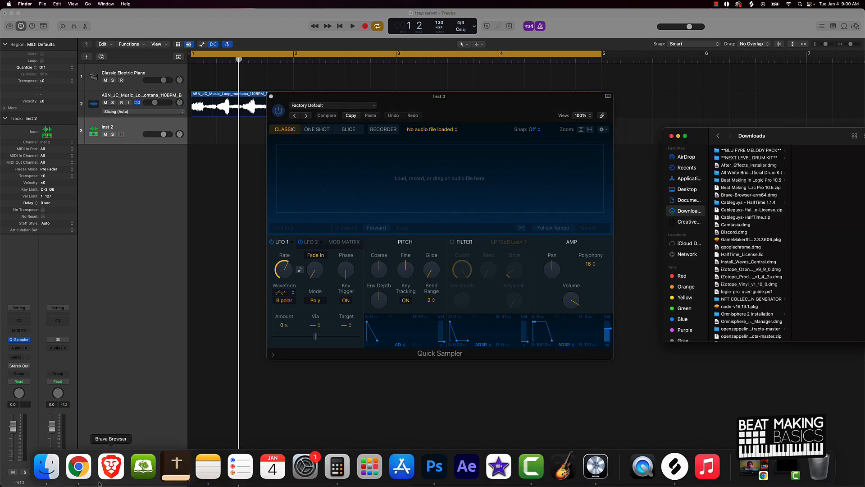
pyautogui.click(757, 158)
pyautogui.moveTo(805, 135); pyautogui.dragTo(762, 130)
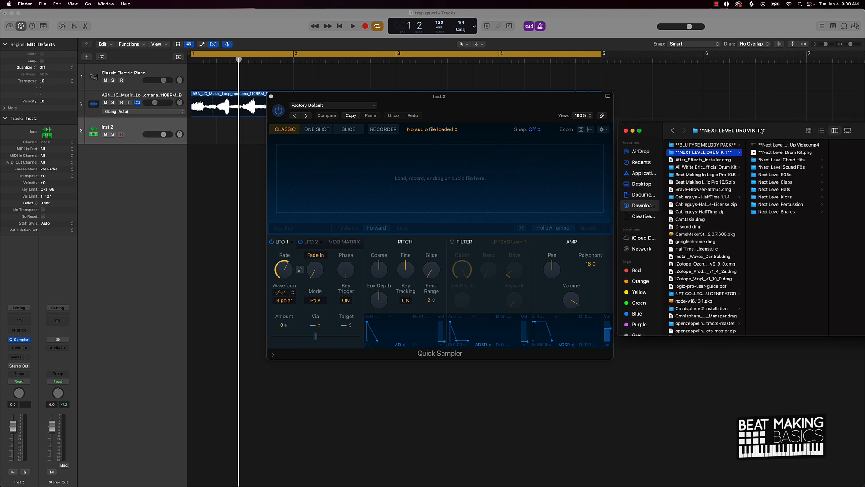
pyautogui.click(788, 174)
pyautogui.moveTo(783, 134); pyautogui.dragTo(304, 251)
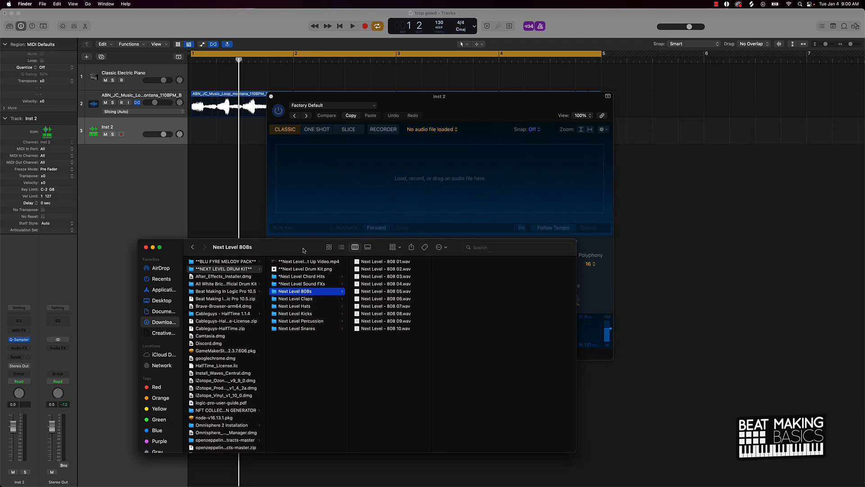
# Step: Load Next Level - 808 02.wav into Quick Sampler, minimize Finder, and move the sampler window clear of the loop's regions
pyautogui.click(384, 269)
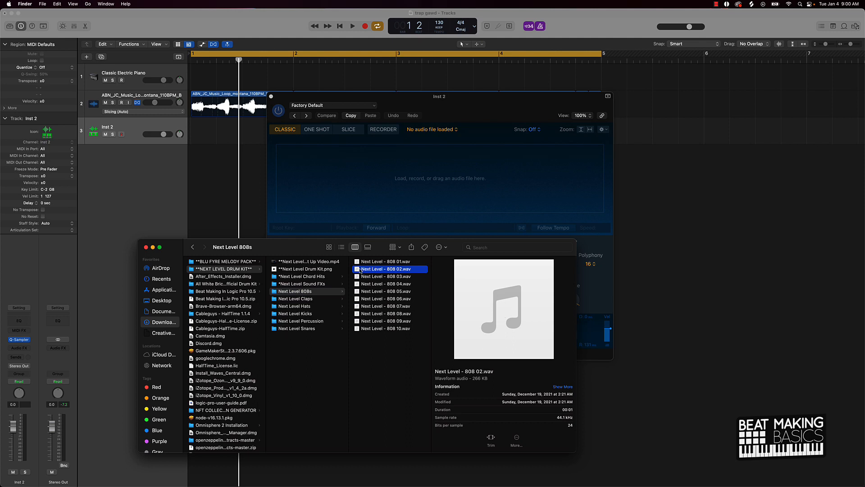
pyautogui.moveTo(357, 271); pyautogui.dragTo(336, 178)
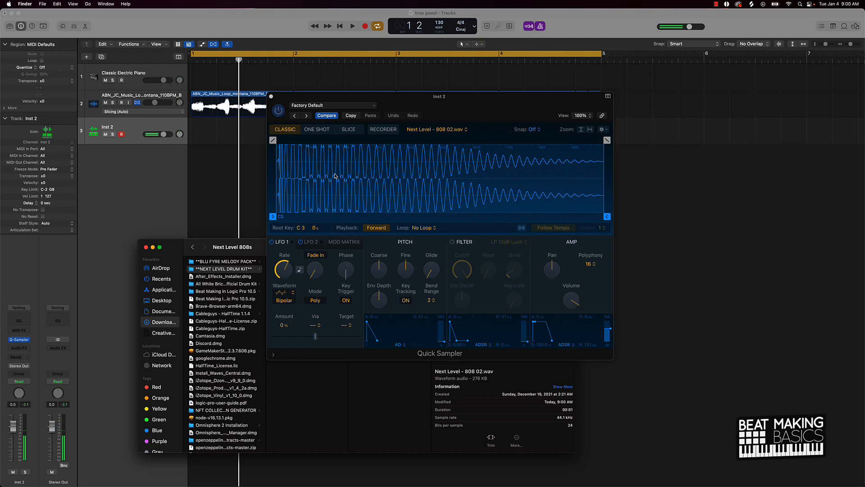
pyautogui.click(153, 248)
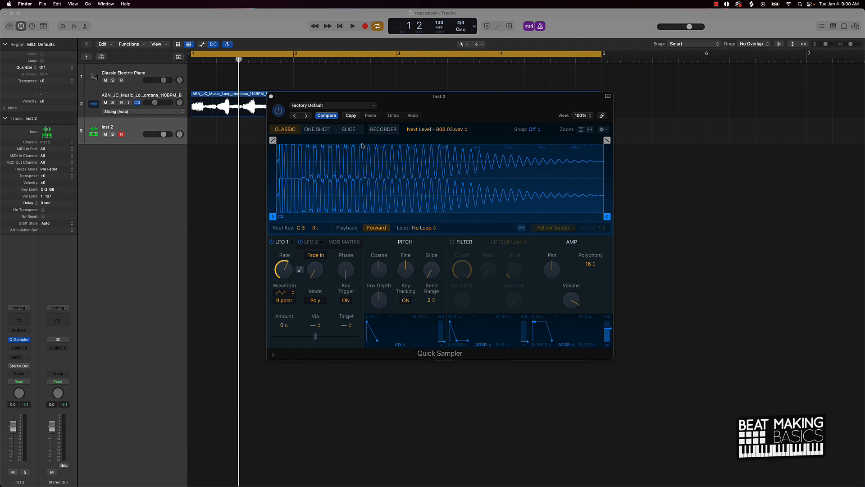
pyautogui.moveTo(462, 108); pyautogui.dragTo(386, 163)
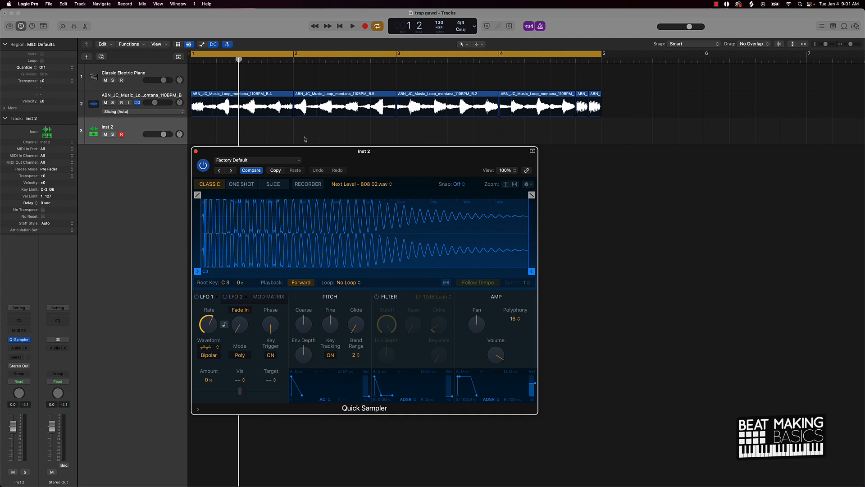
# Step: Rehearse with the loop, record an 808 pattern across bars 1 to 4 on the Inst 2 track, and close the Quick Sampler window
pyautogui.press('space')
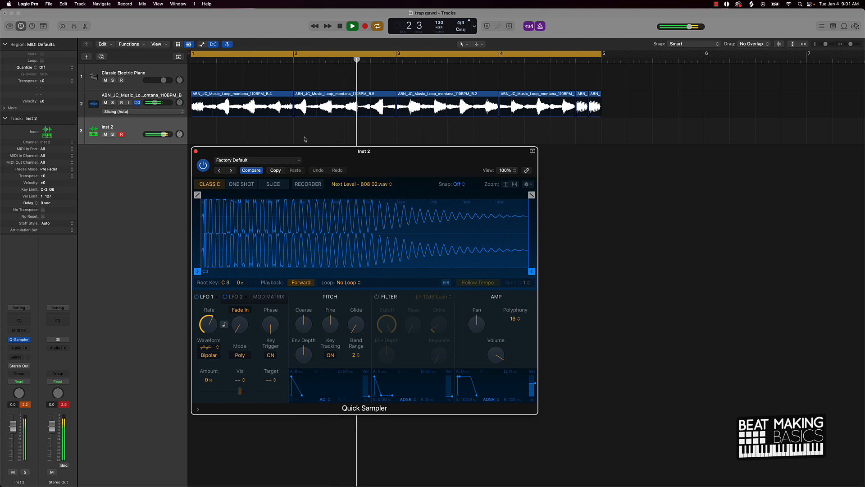
pyautogui.press('space')
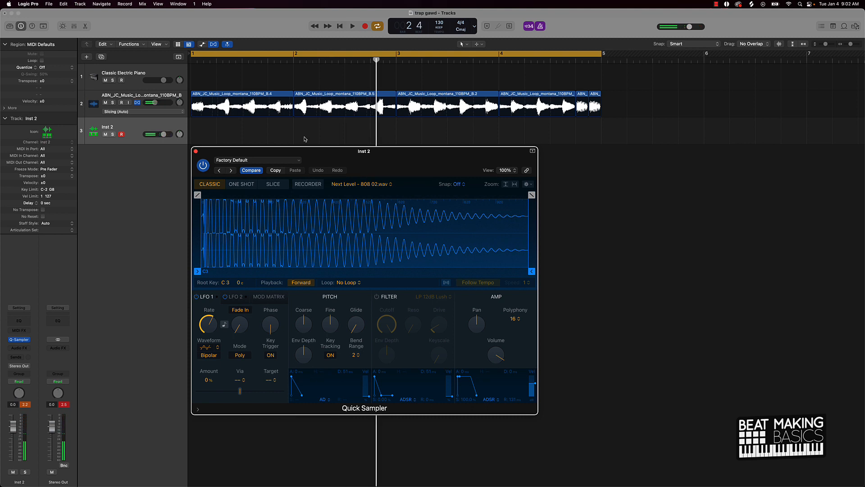
pyautogui.press('r')
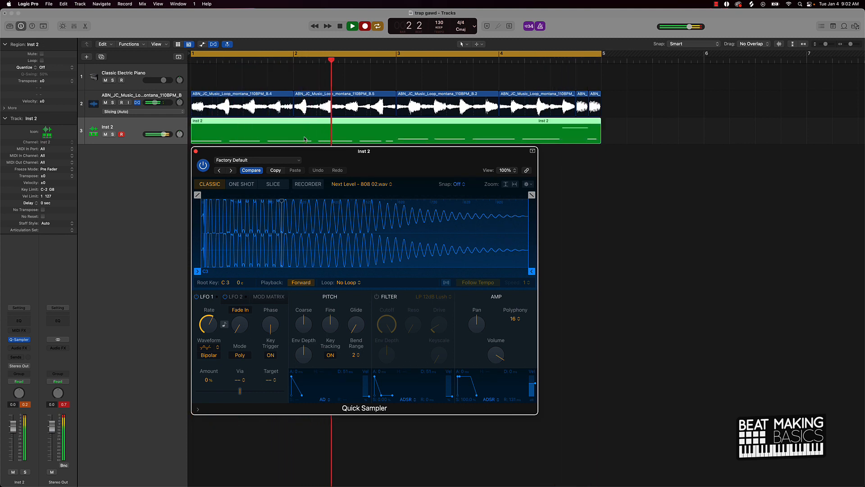
pyautogui.click(353, 26)
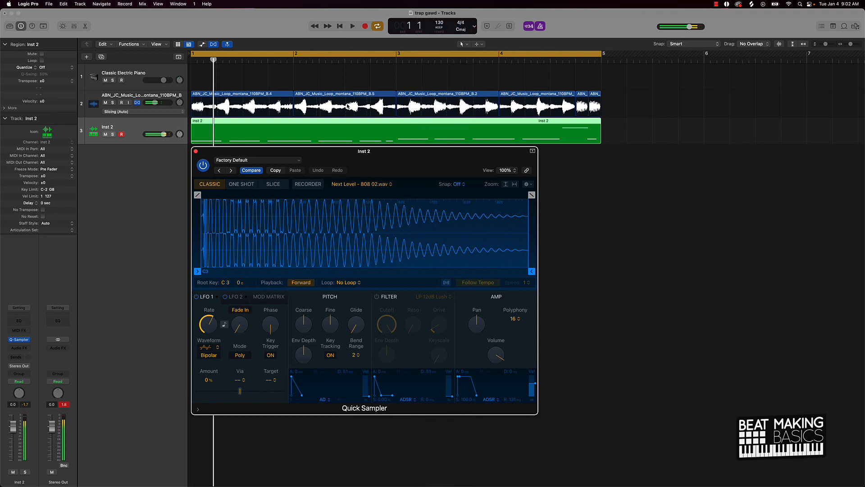
pyautogui.click(196, 151)
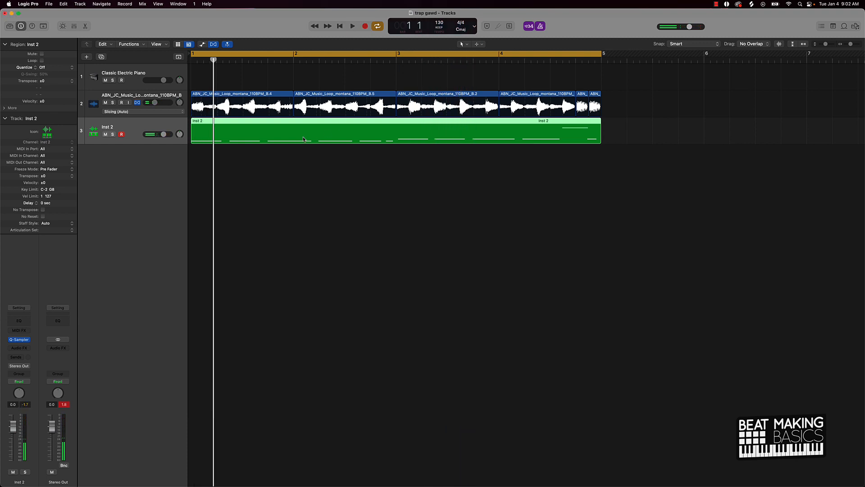
# Step: Quantize all notes in the Inst 2 region to 1/16 Swing A in the Piano Roll and audition the result
pyautogui.doubleClick(303, 140)
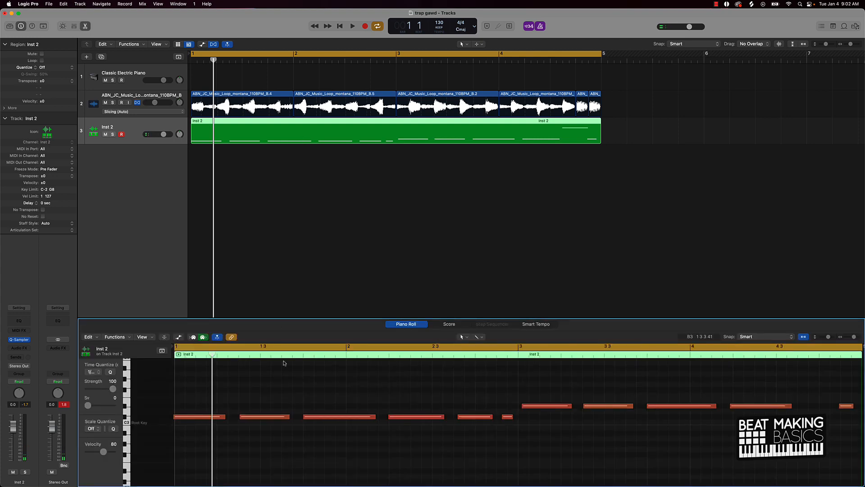
pyautogui.press('super+a')
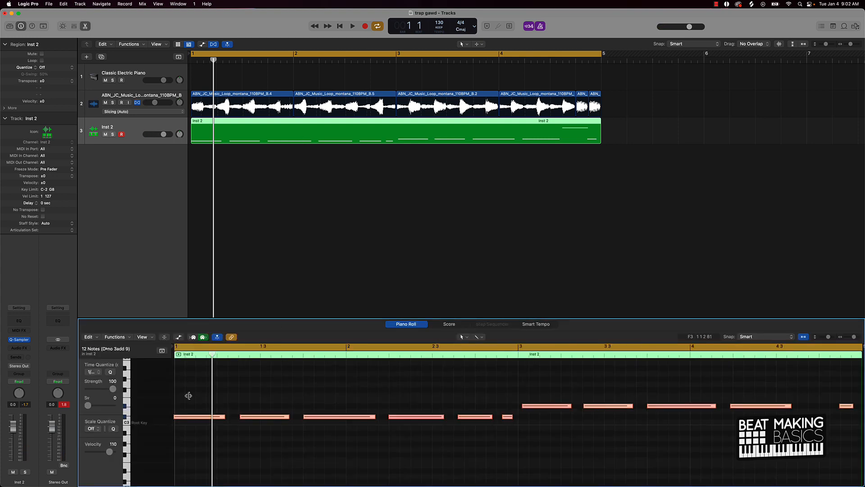
pyautogui.click(111, 372)
pyautogui.click(98, 372)
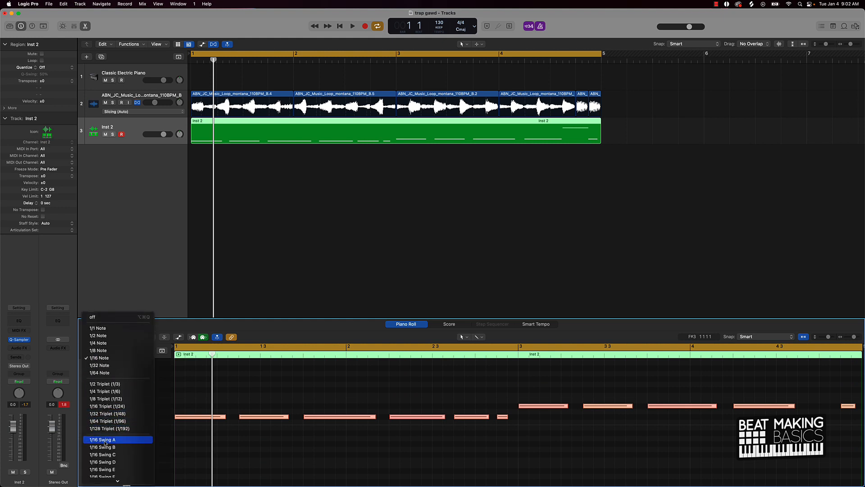
pyautogui.click(105, 441)
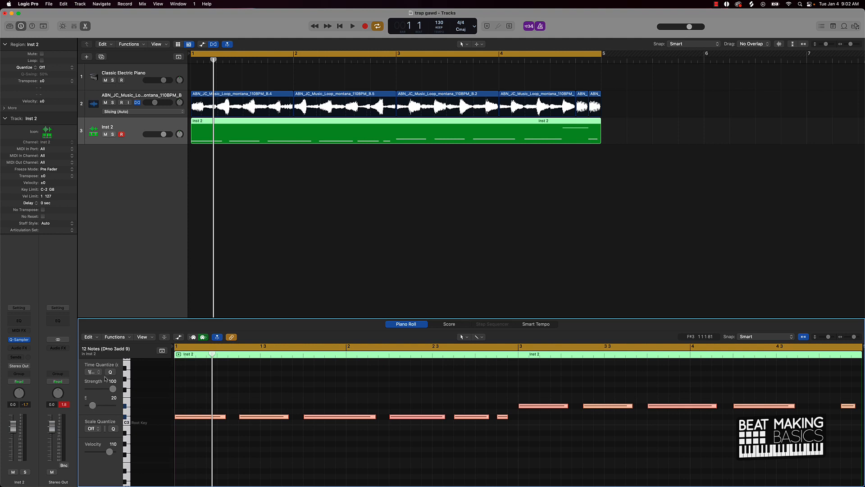
pyautogui.press('space')
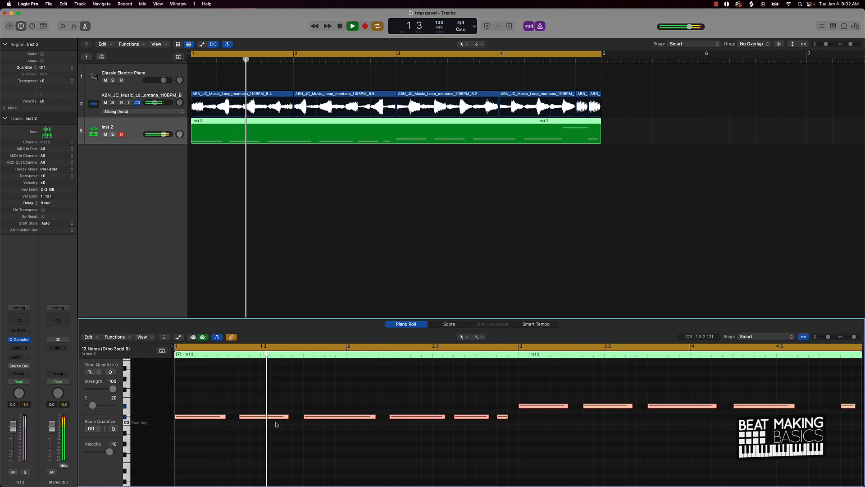
pyautogui.press('space')
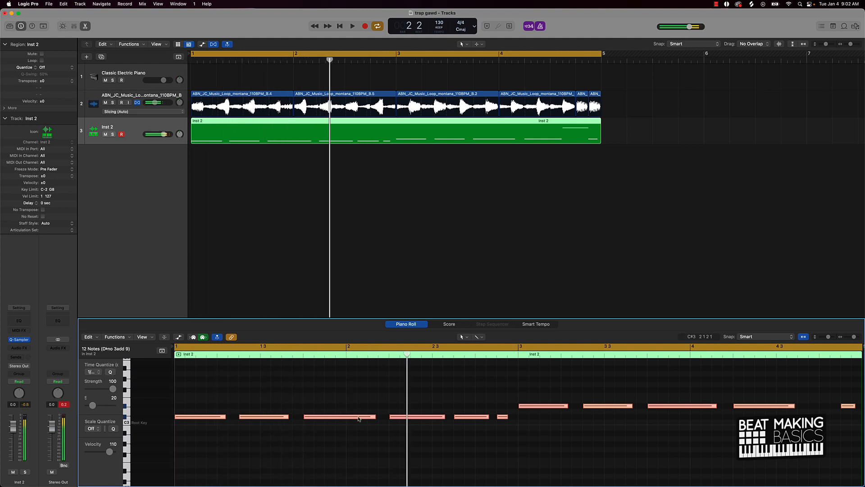
# Step: Try splitting the C#3 note around bar 2 beat 2 at two points into three shorter notes
pyautogui.moveTo(406, 354); pyautogui.dragTo(400, 359)
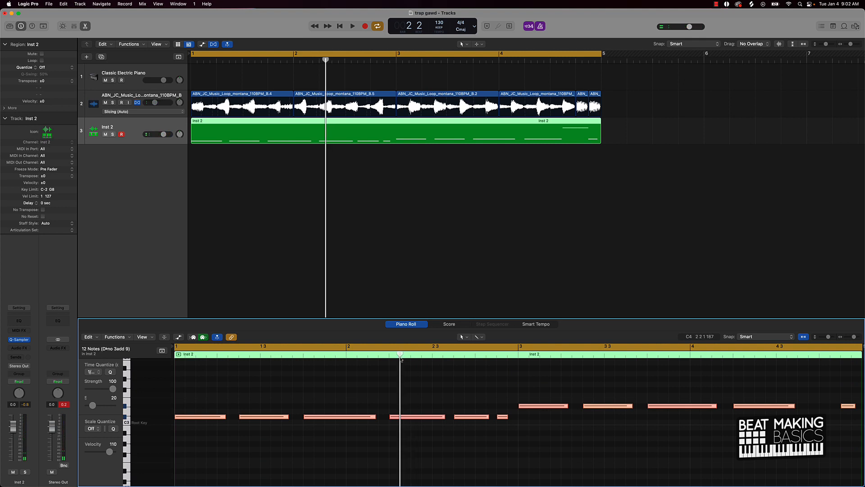
pyautogui.click(413, 388)
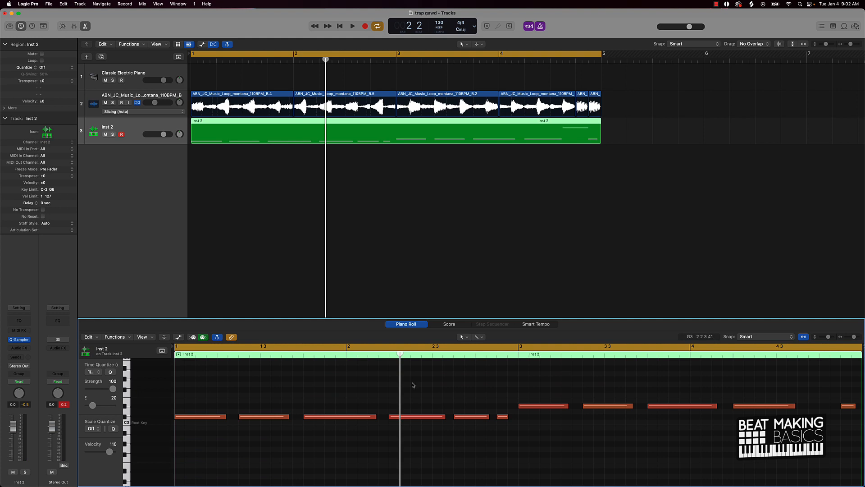
pyautogui.click(411, 416)
pyautogui.press('super+t')
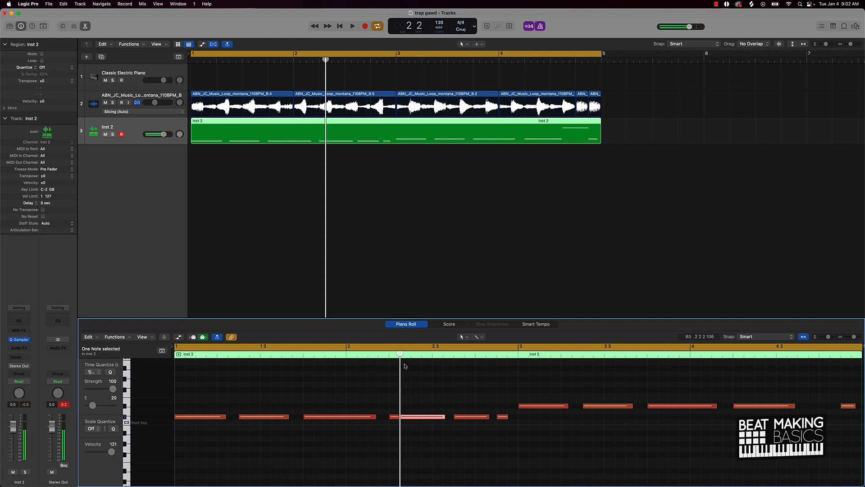
pyautogui.click(410, 359)
pyautogui.press('super+t')
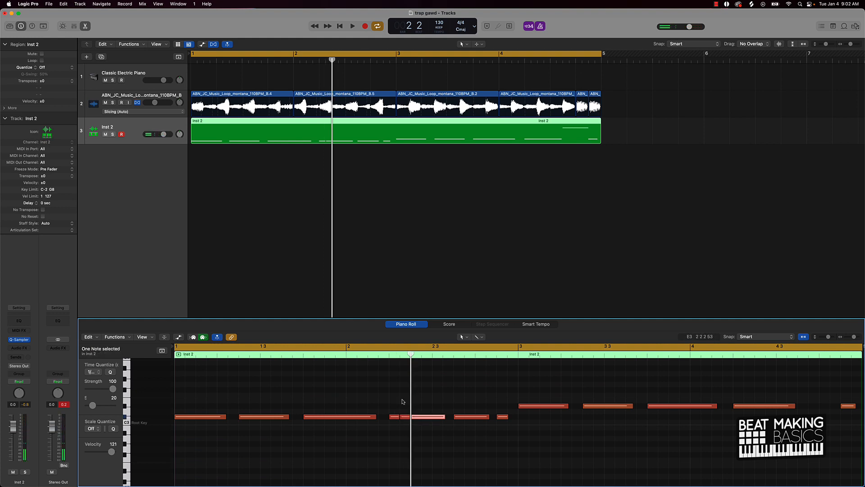
# Step: Audition the split notes, undo both splits, and play the restored 808 pattern with the loop
pyautogui.press('Return')
pyautogui.press('space')
pyautogui.click(403, 400)
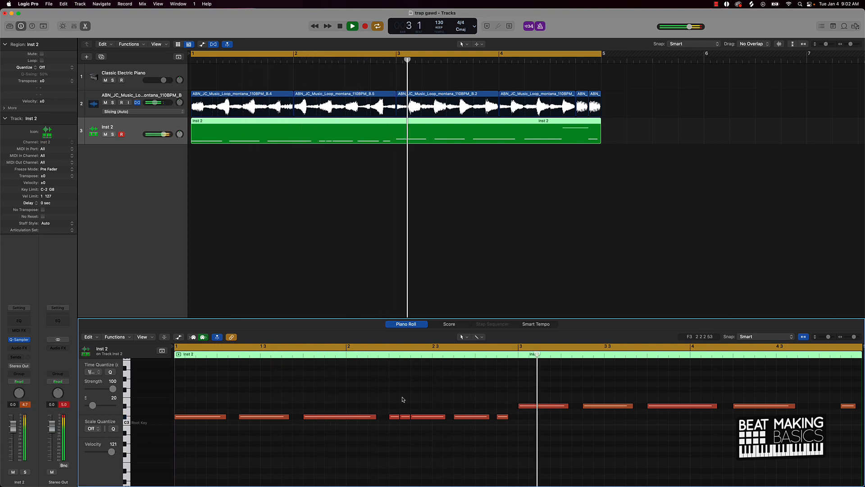
pyautogui.press('space')
pyautogui.press('super+z')
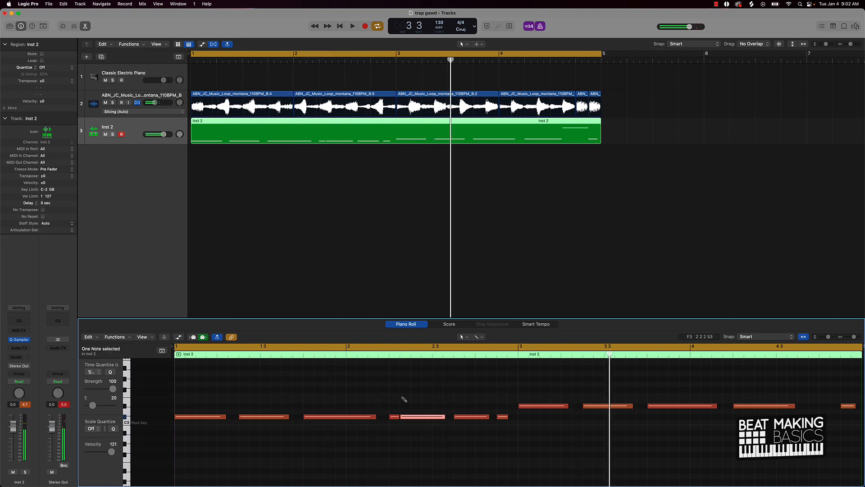
pyautogui.press('space')
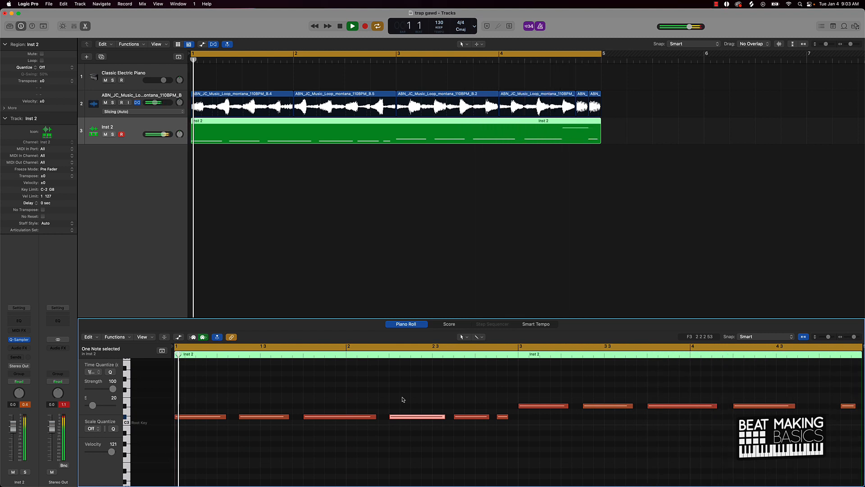
pyautogui.click(395, 399)
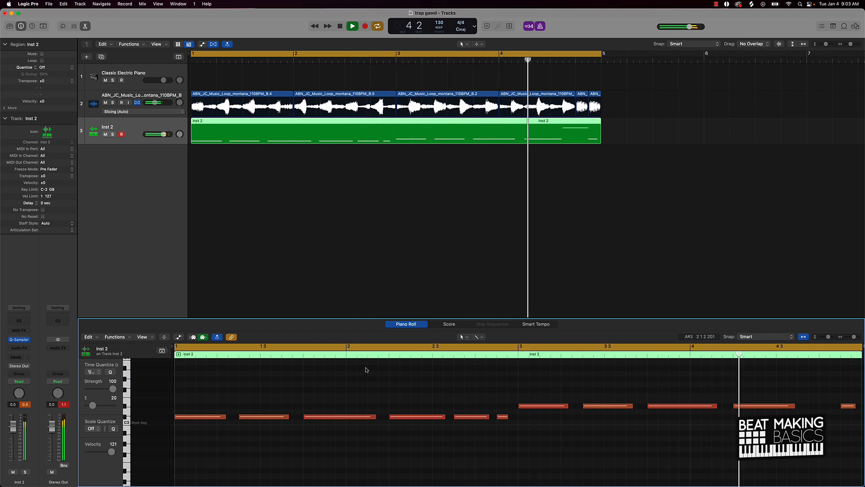
pyautogui.press('space')
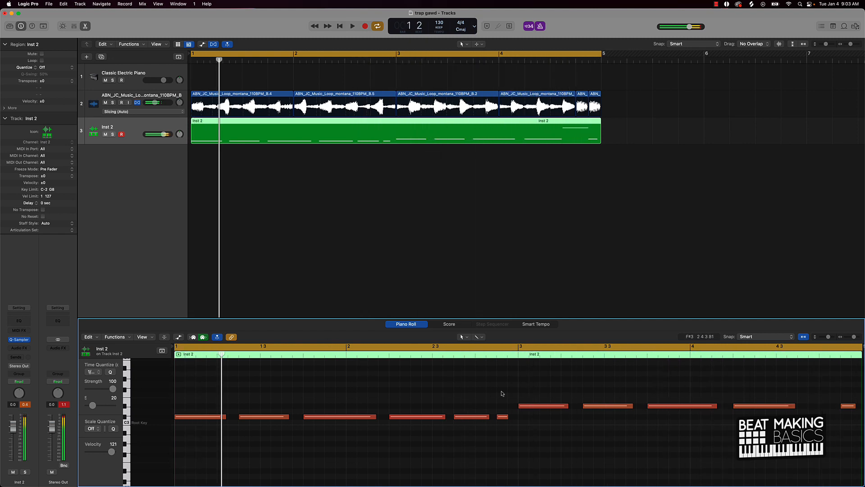
# Step: Split the D#4 note near the end of bar 4 into two short notes and one longer note, and audition the pattern
pyautogui.hscroll(5, 496, 390)
pyautogui.hscroll(5, 496, 390)
pyautogui.scroll(5, 496, 390)
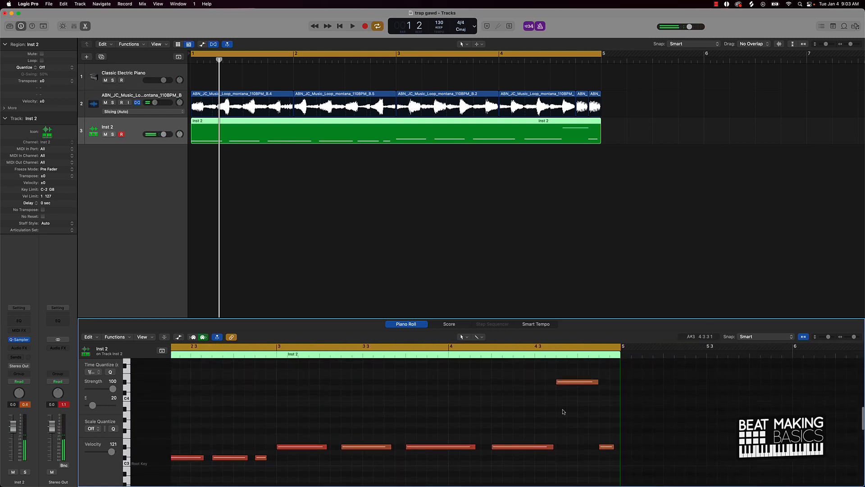
pyautogui.click(580, 383)
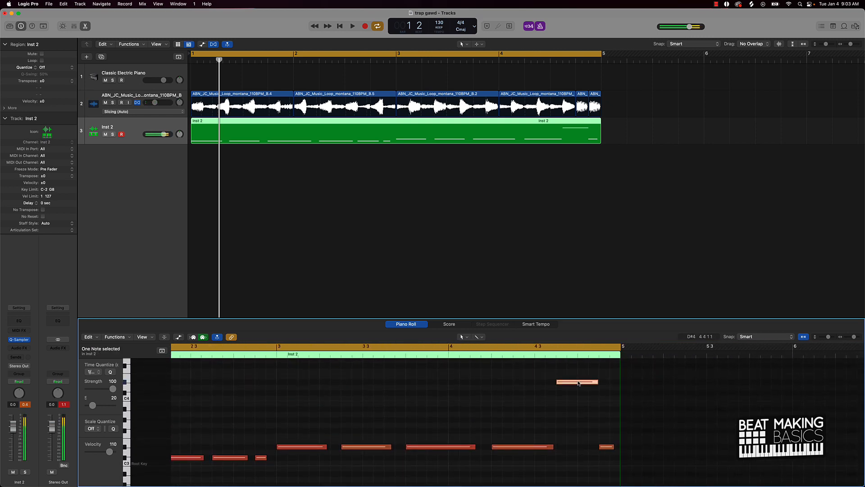
pyautogui.click(567, 356)
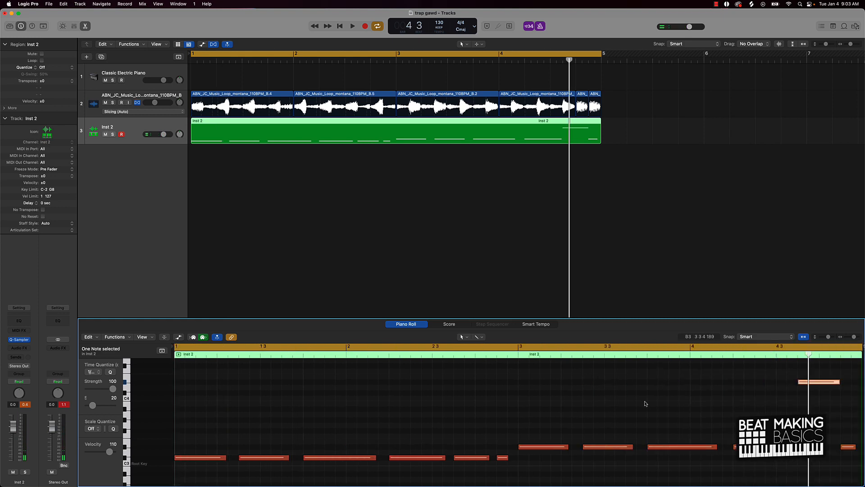
pyautogui.click(816, 356)
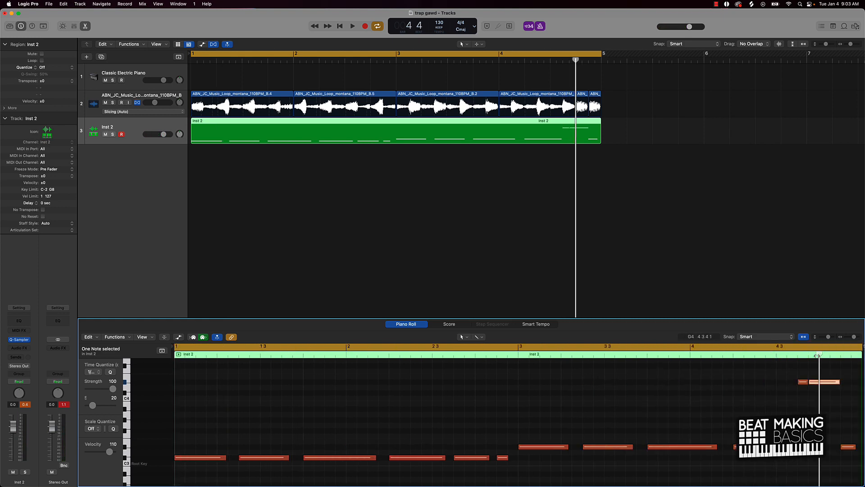
pyautogui.press('super+t')
pyautogui.click(794, 356)
pyautogui.press('space')
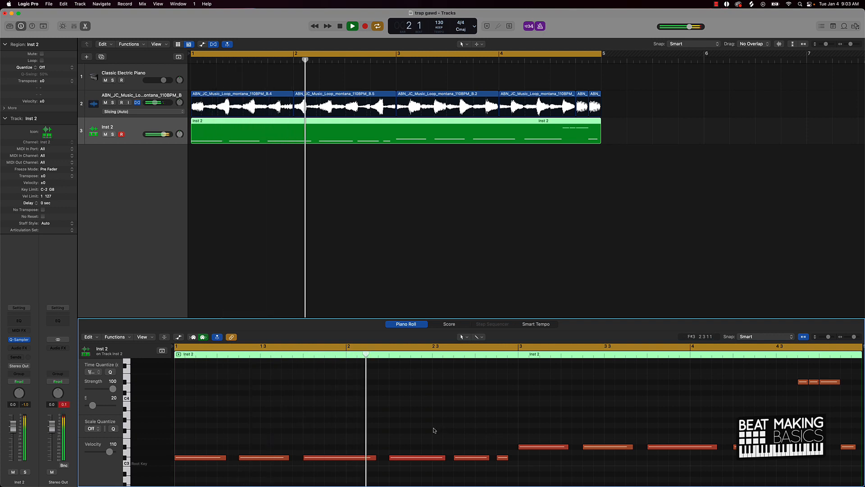
pyautogui.press('space')
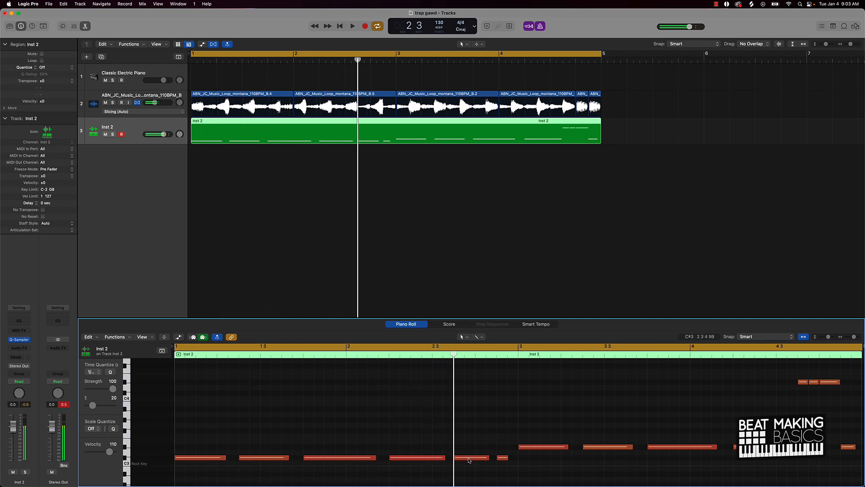
# Step: Raise the C#3 note at bar 2 beat 3 one octave to C#4 and audition the loop
pyautogui.moveTo(472, 458); pyautogui.dragTo(470, 397)
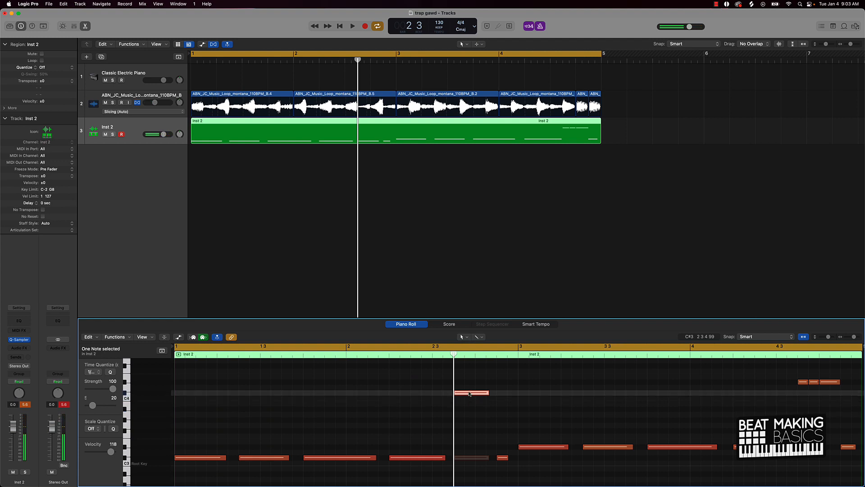
pyautogui.moveTo(469, 393); pyautogui.dragTo(469, 393)
pyautogui.click(474, 354)
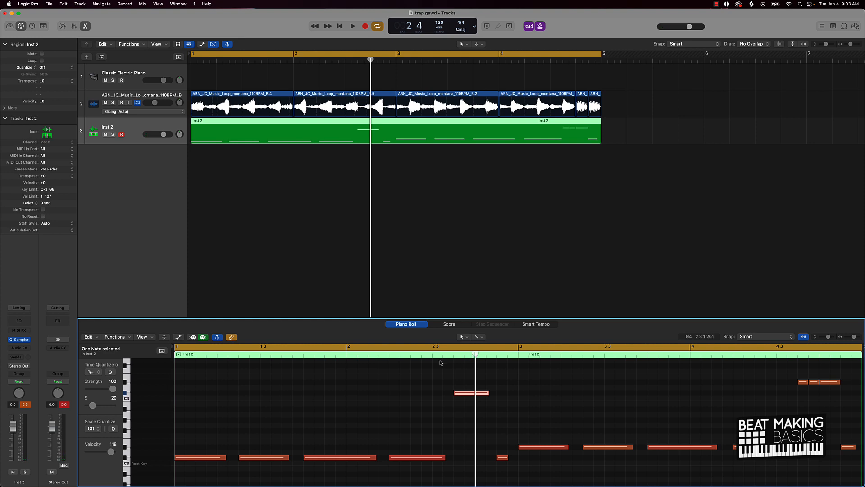
pyautogui.press('space')
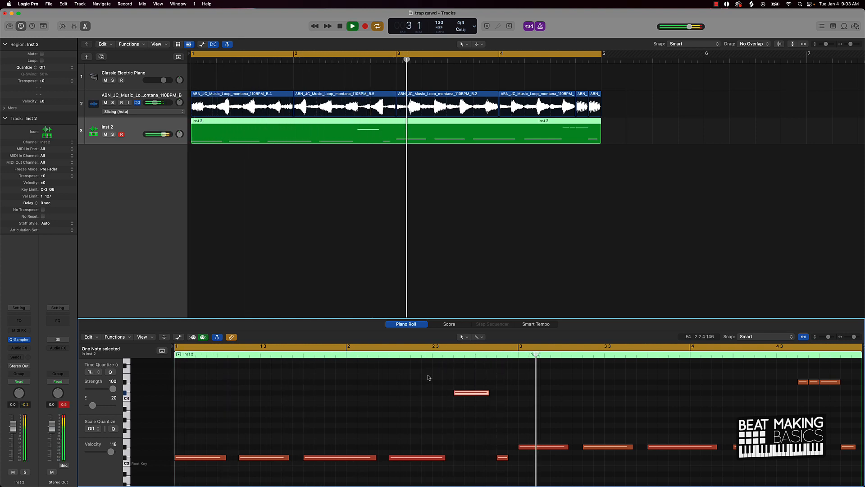
pyautogui.click(437, 400)
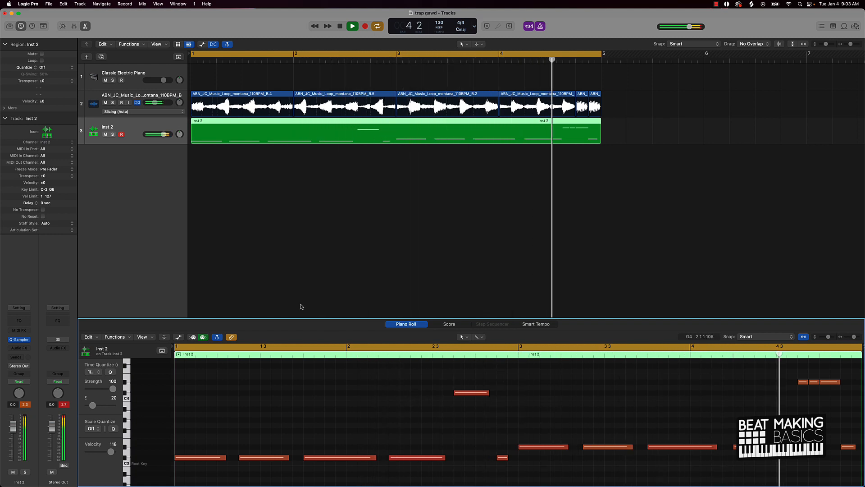
pyautogui.press('space')
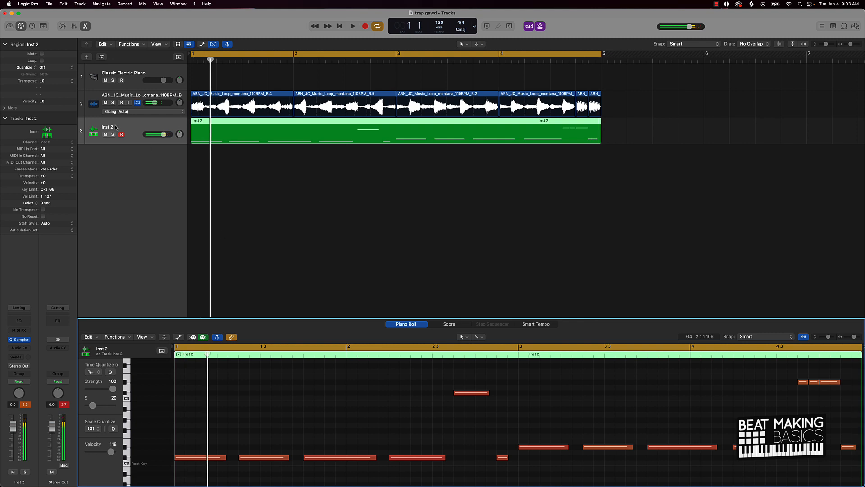
# Step: Rename the Inst 2 track as 808, name all regions after their tracks, and clear the selection
pyautogui.doubleClick(108, 127)
pyautogui.write('808')
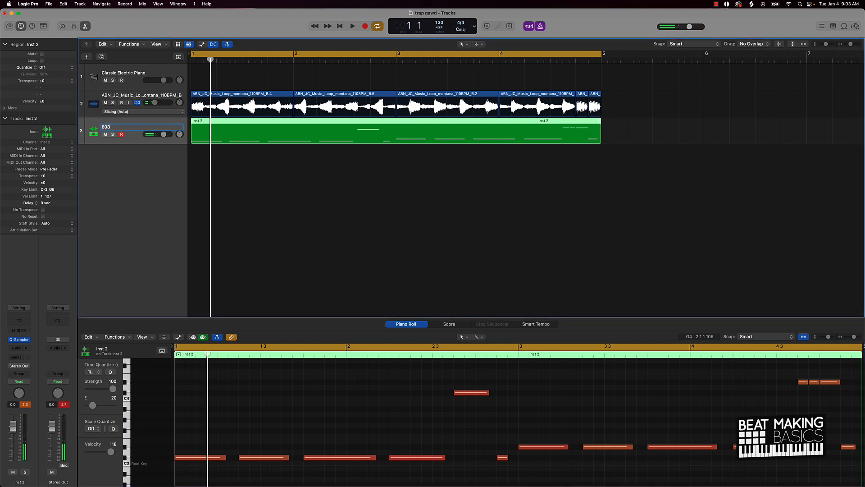
pyautogui.press('Return')
pyautogui.press('super+a')
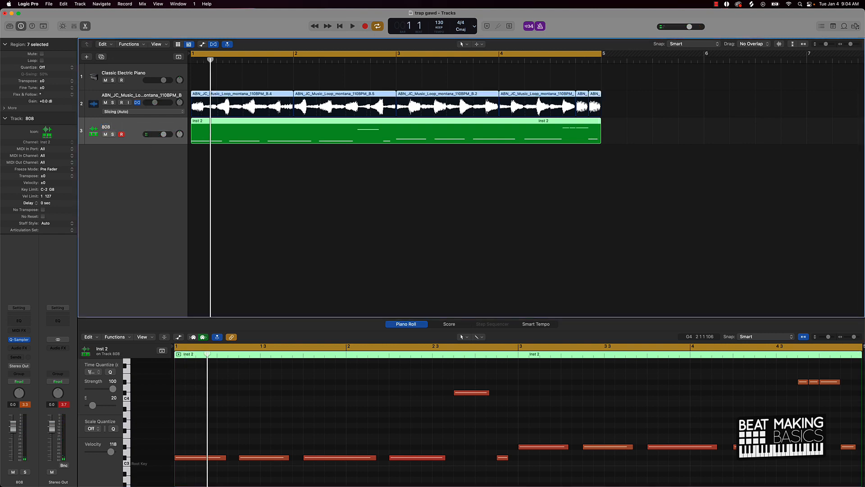
pyautogui.hotkey('alt', 'shift', 'n')
pyautogui.click(254, 183)
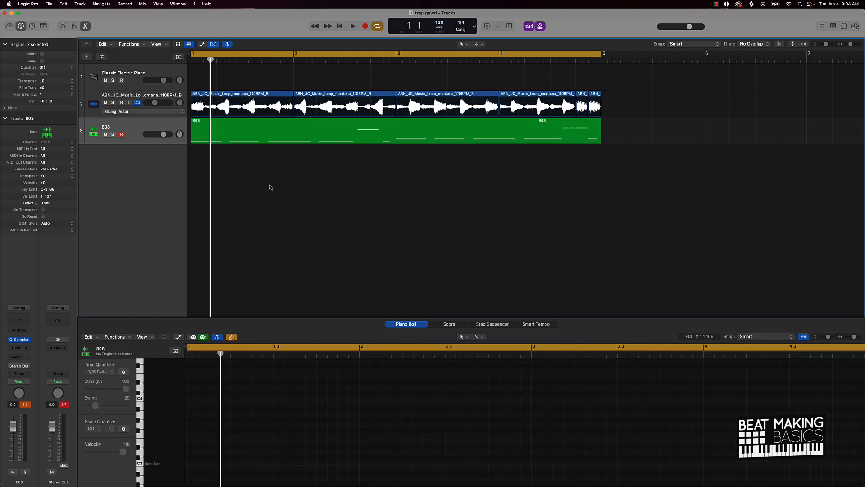
# Step: Create one Quick Sampler (Single Sample) software instrument track and open the Next Level Claps folder in Finder
pyautogui.click(87, 57)
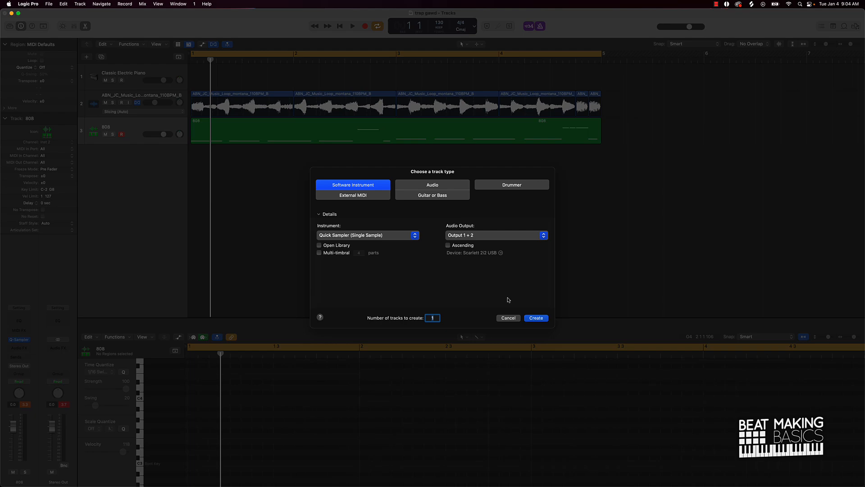
pyautogui.click(536, 318)
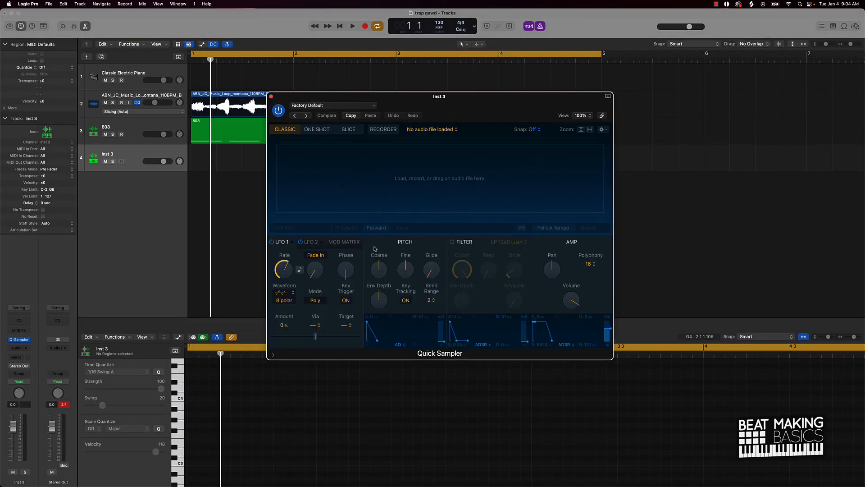
pyautogui.moveTo(385, 480)
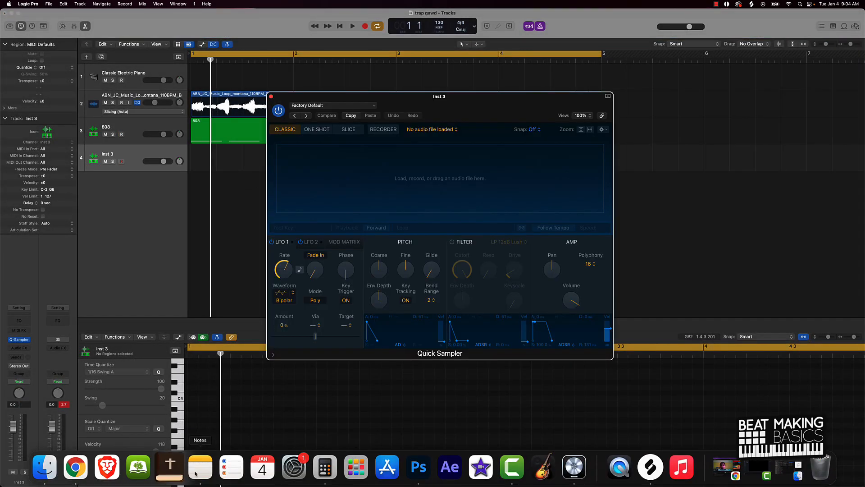
pyautogui.click(45, 466)
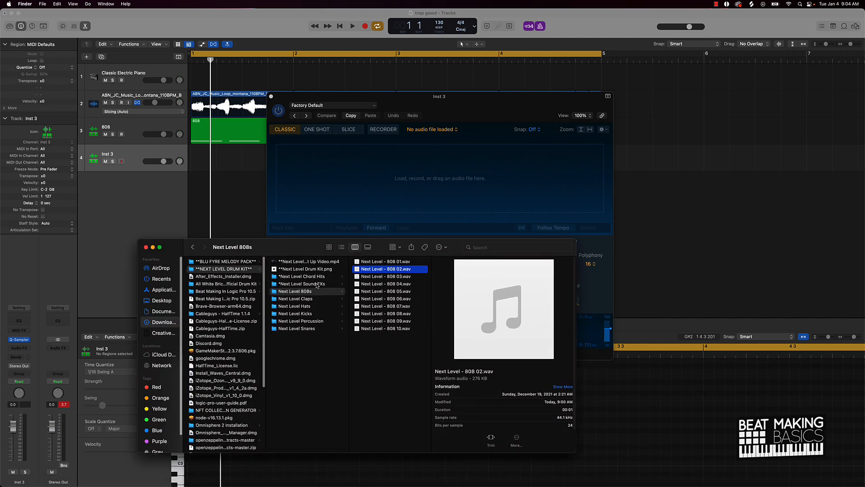
pyautogui.click(306, 299)
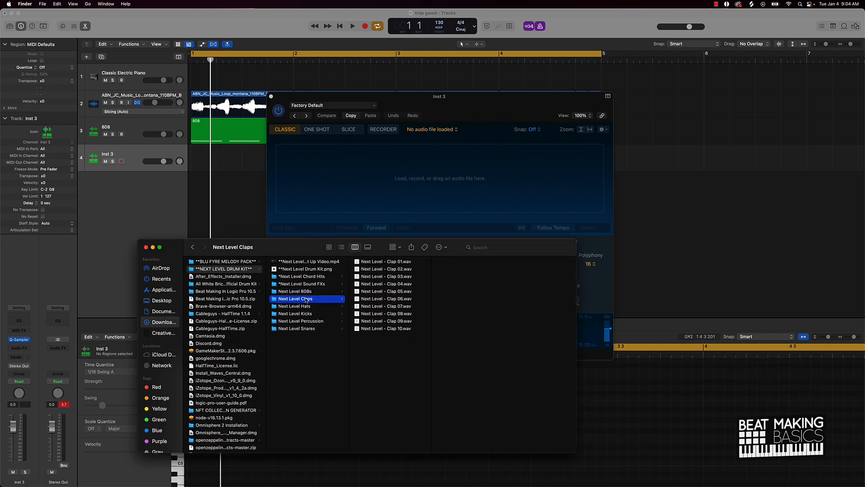
# Step: Audition claps 05, 04 and 03, load Next Level - Clap 02.wav into the new track's Quick Sampler, and close both windows
pyautogui.click(364, 292)
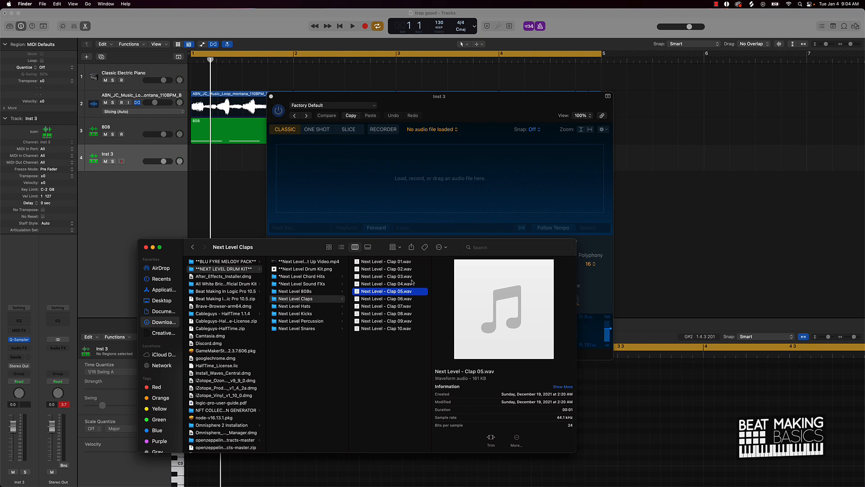
pyautogui.press('Up')
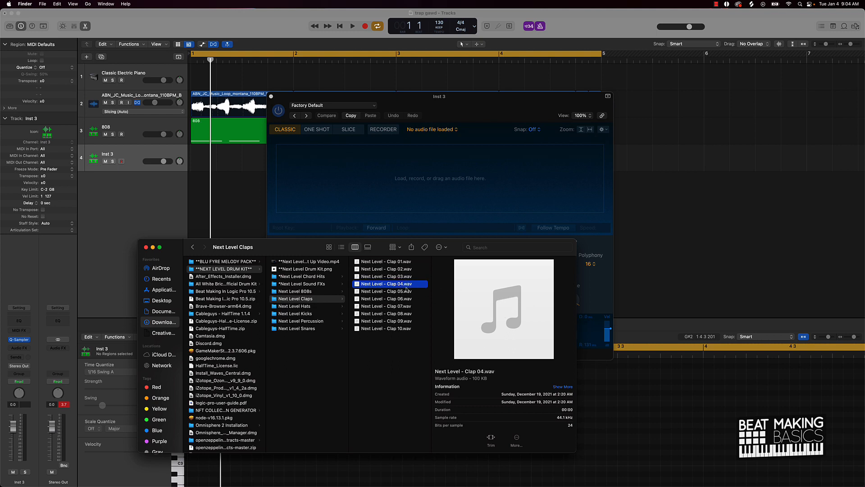
pyautogui.click(406, 277)
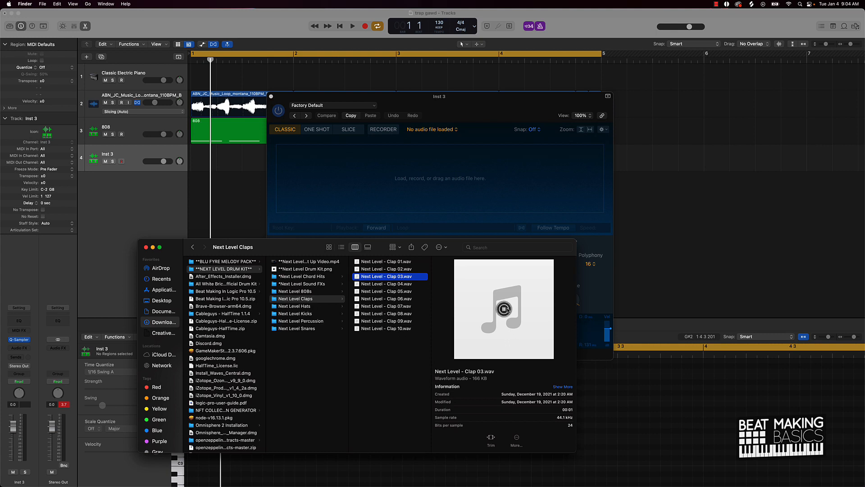
pyautogui.click(397, 270)
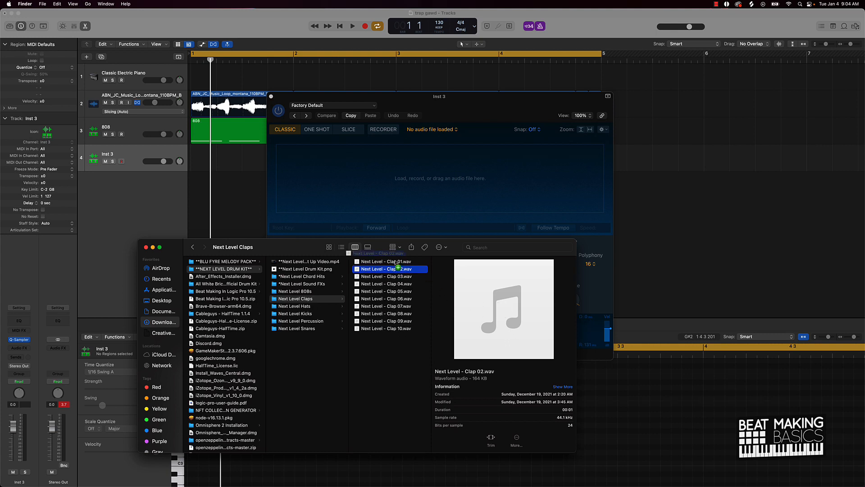
pyautogui.moveTo(397, 269); pyautogui.dragTo(350, 166)
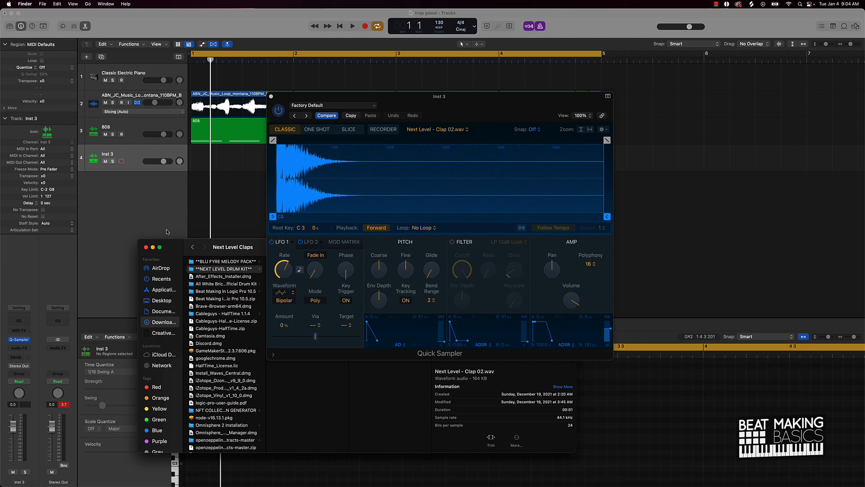
pyautogui.click(153, 247)
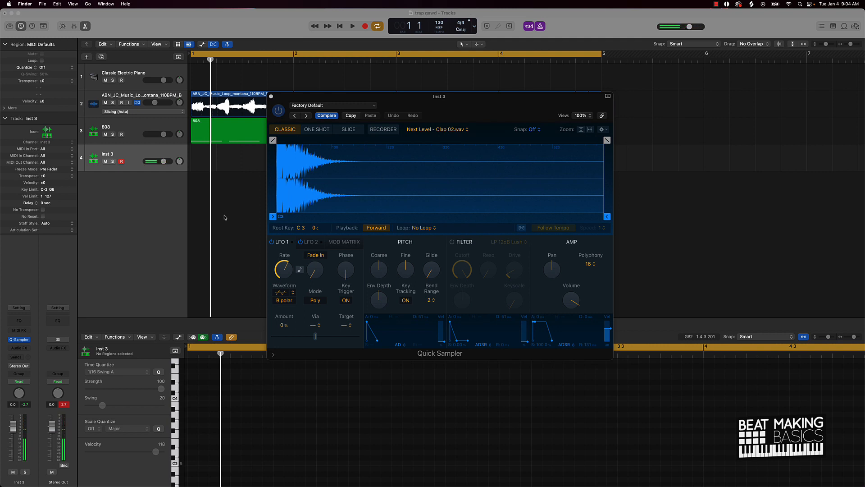
pyautogui.click(272, 95)
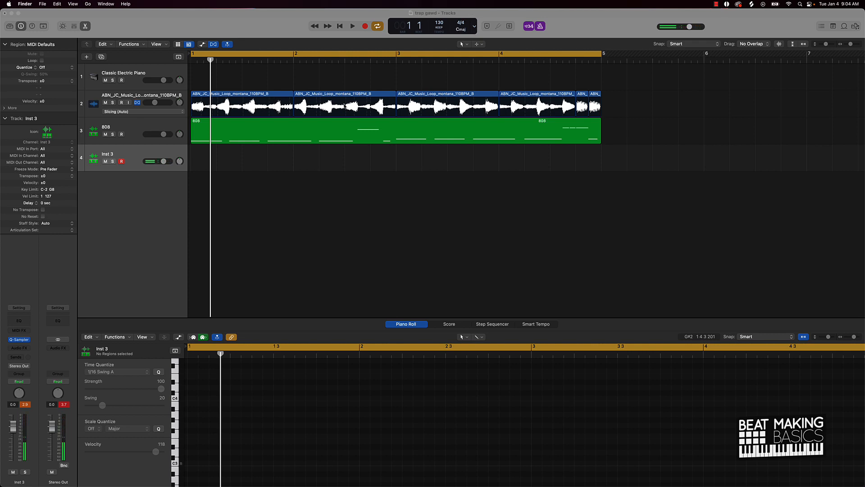
# Step: Record a clap on beat 3 of each of the four bars on the Inst 3 track and quantize the notes to 1/16 Swing A
pyautogui.click(331, 168)
pyautogui.press('space')
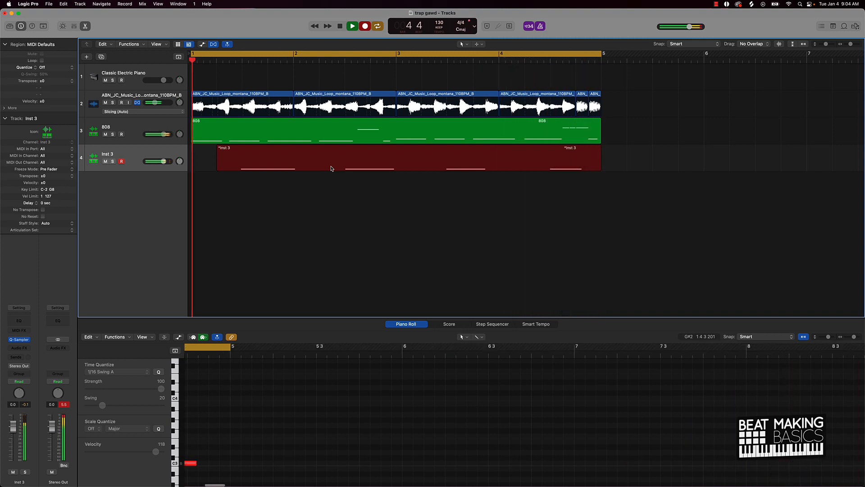
pyautogui.press('space')
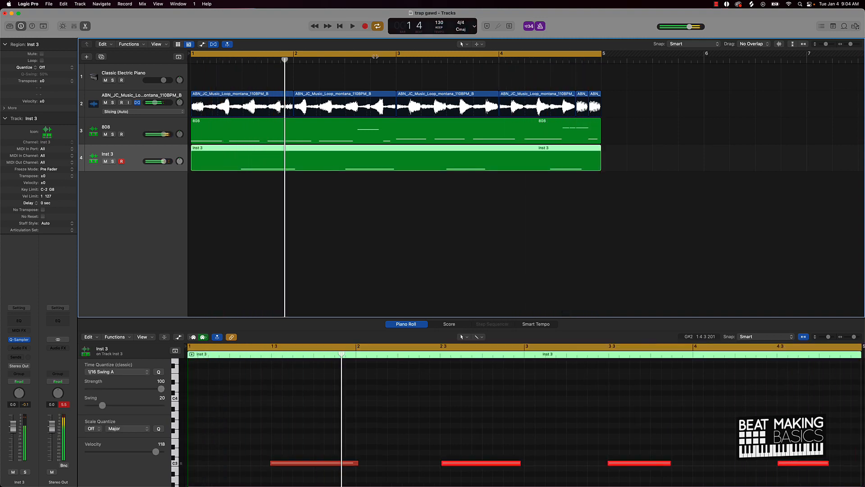
pyautogui.click(382, 409)
pyautogui.press('super+a')
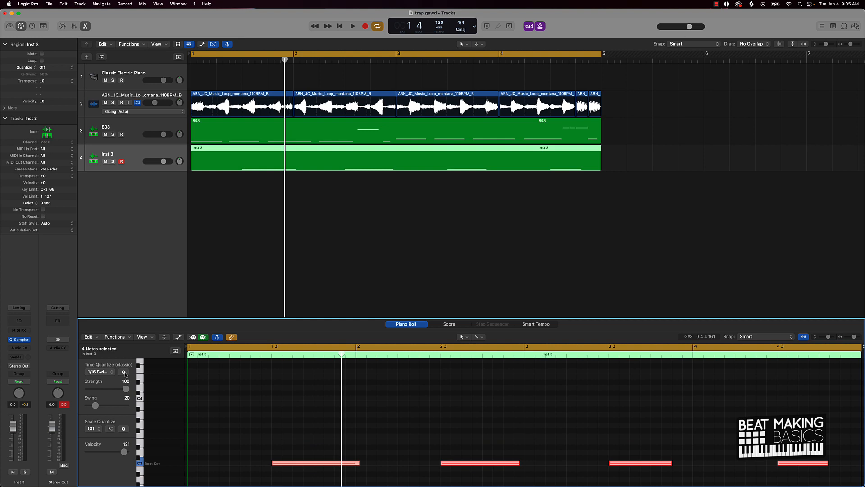
# Step: Mute the 808 track, duplicate it with its settings, and open the duplicate's Quick Sampler
pyautogui.click(97, 125)
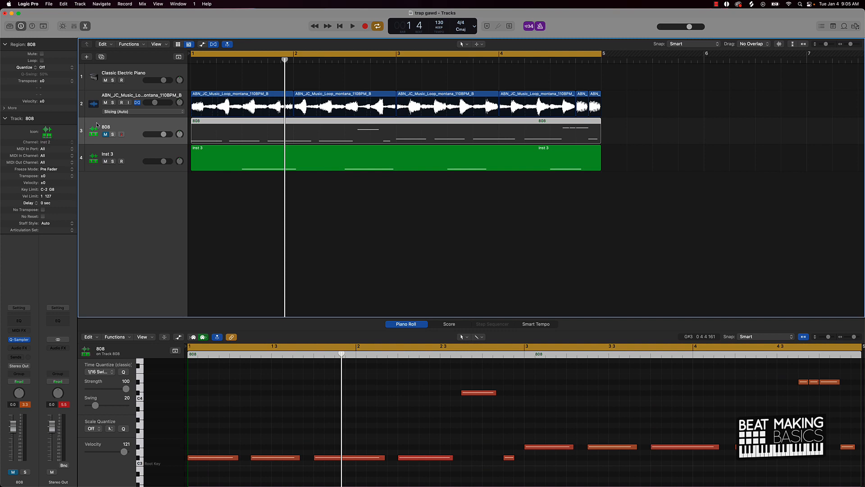
pyautogui.press('super+d')
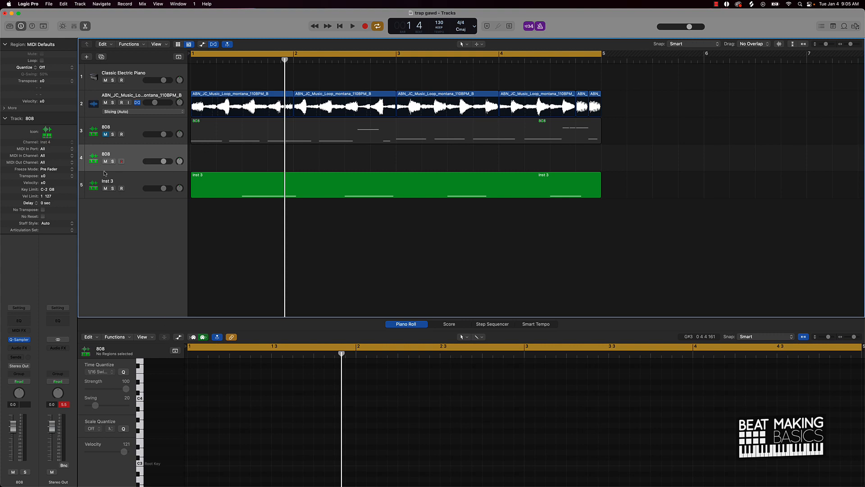
pyautogui.click(19, 339)
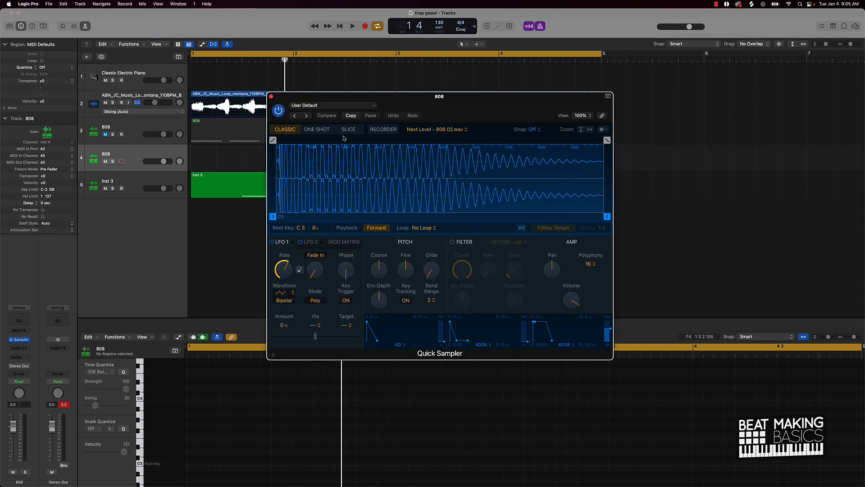
# Step: Audition the samples Next Level - 808 05 through 808 10 in the Next Level 808s folder in Finder
pyautogui.moveTo(50, 485)
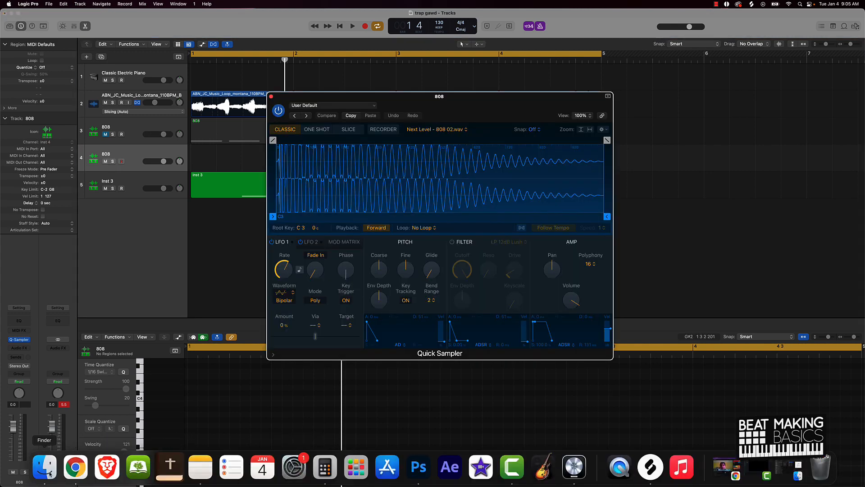
pyautogui.click(45, 467)
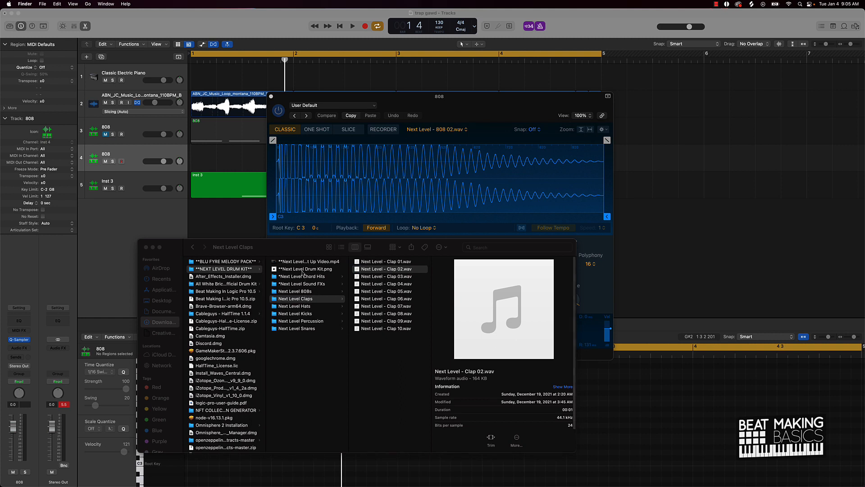
pyautogui.click(334, 291)
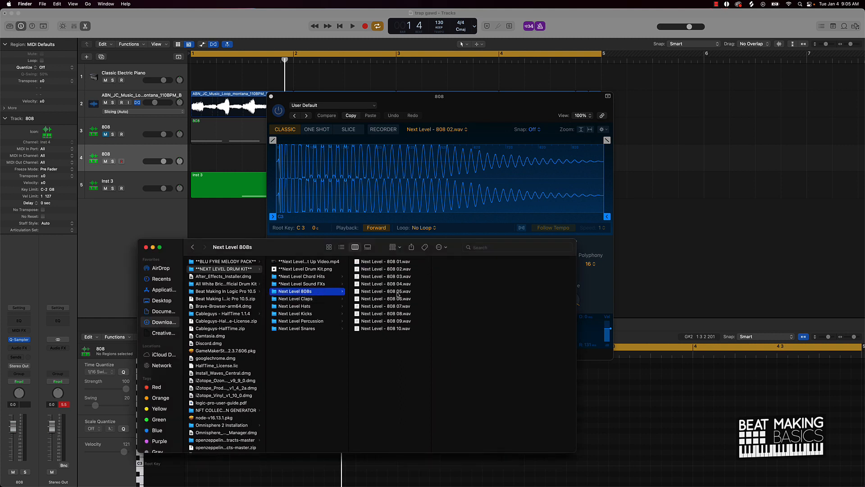
pyautogui.click(398, 292)
pyautogui.click(503, 309)
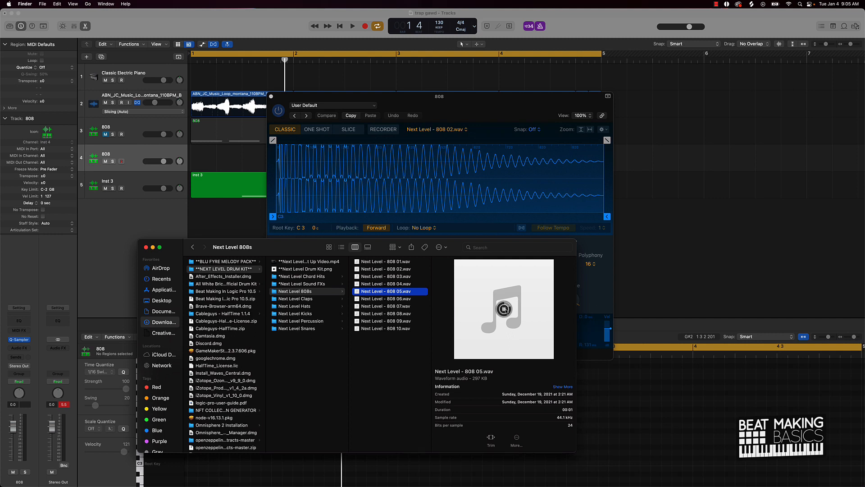
pyautogui.click(387, 299)
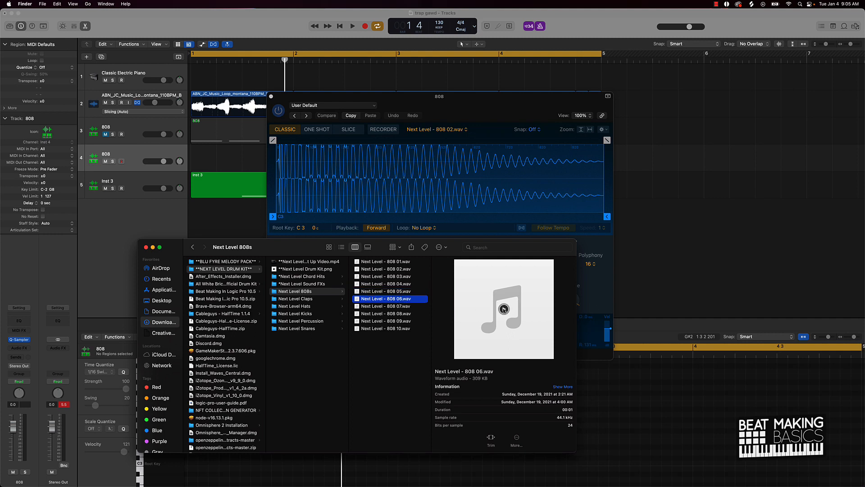
pyautogui.click(402, 306)
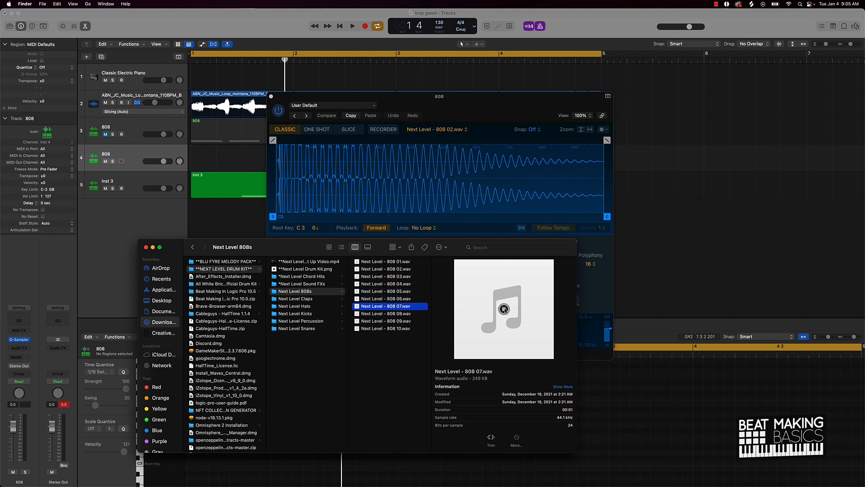
pyautogui.click(388, 314)
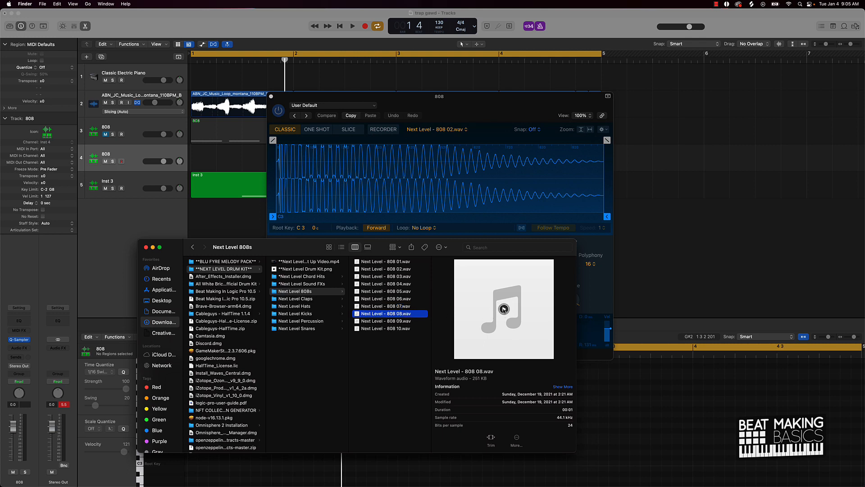
pyautogui.press('Down')
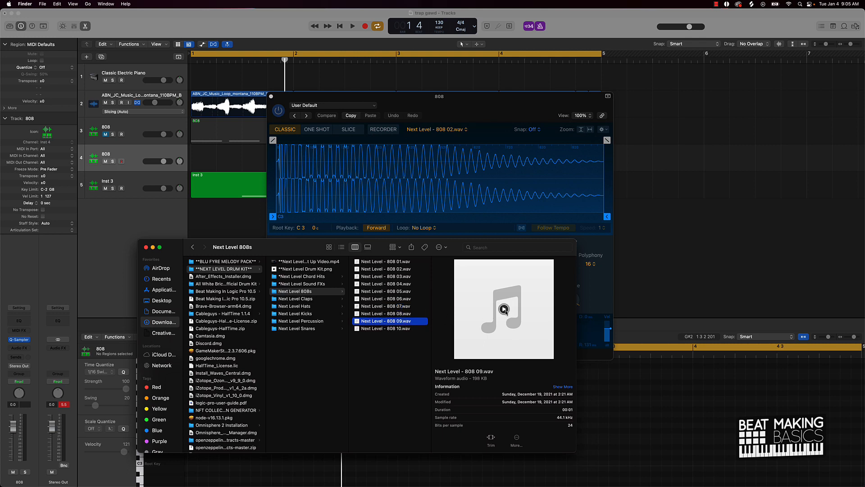
pyautogui.press('Down')
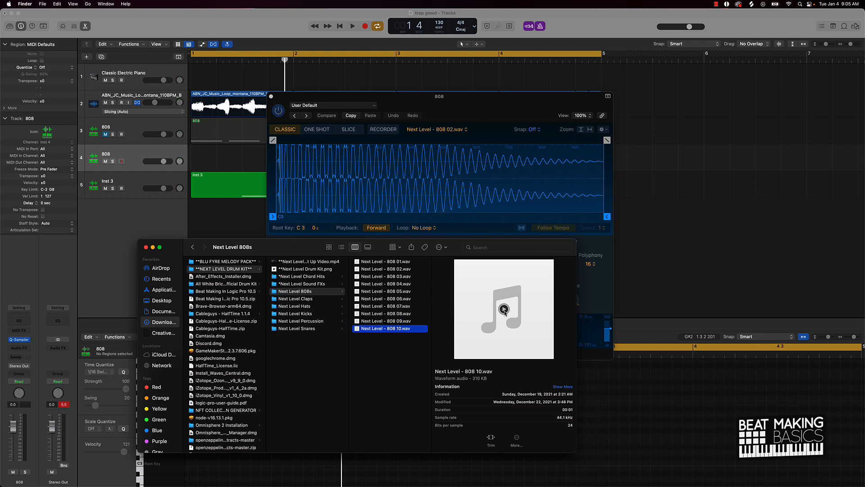
pyautogui.click(504, 309)
# Step: Audition Next Level - 808 03.wav and load it into the duplicate 808 track's Quick Sampler
pyautogui.click(396, 276)
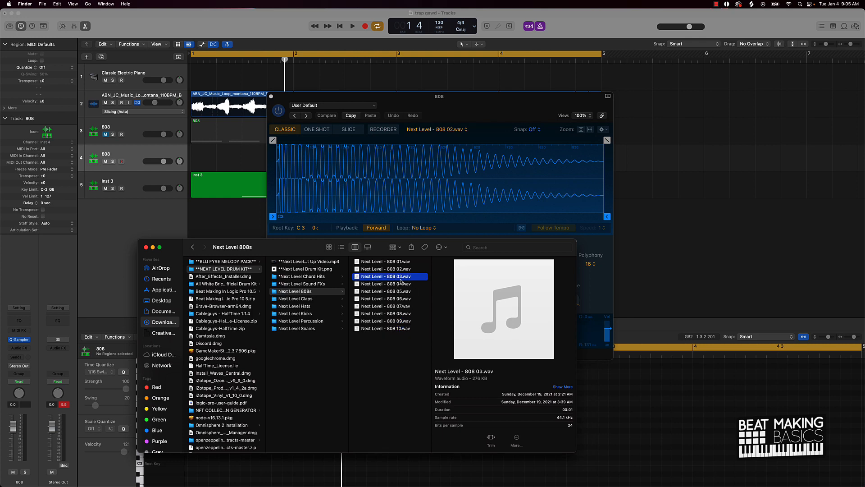
pyautogui.click(505, 310)
pyautogui.moveTo(378, 274); pyautogui.dragTo(348, 180)
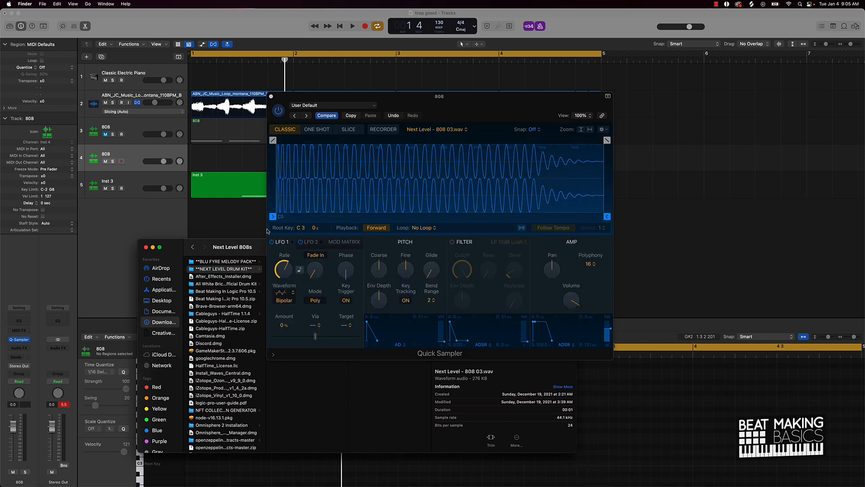
# Step: Copy the muted 808 track's region onto the duplicate track at bar 1 and audition it with the loop and claps
pyautogui.click(210, 152)
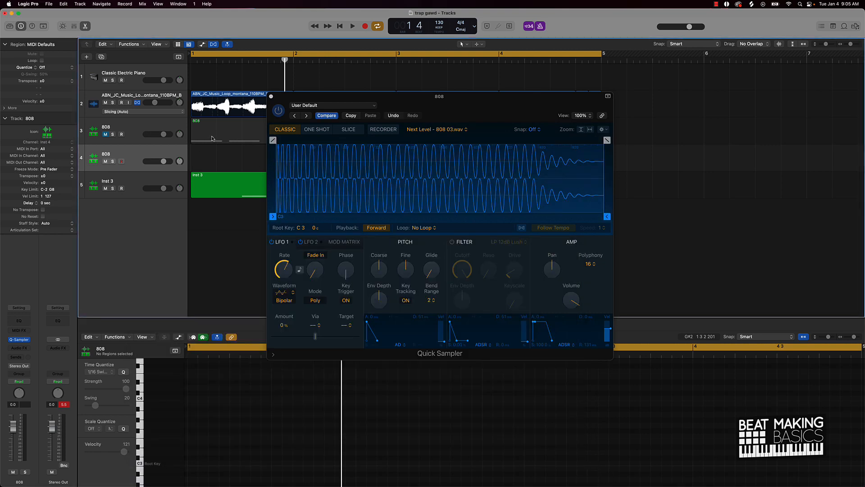
pyautogui.click(194, 154)
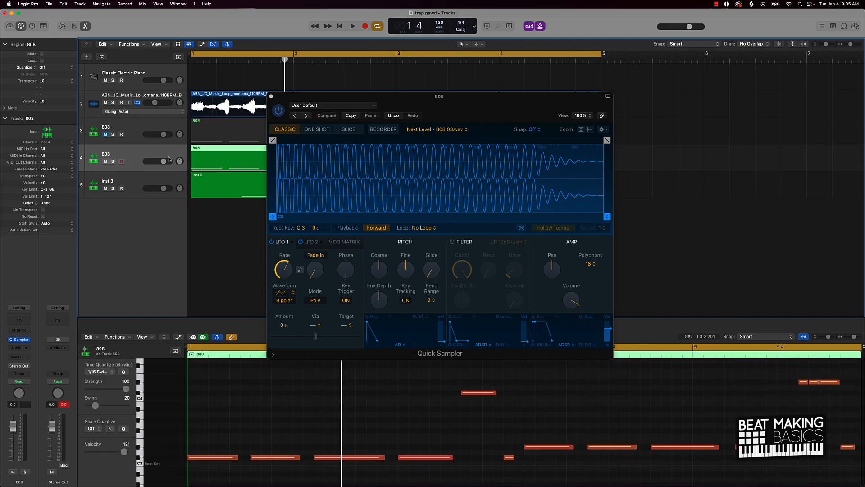
pyautogui.press('space')
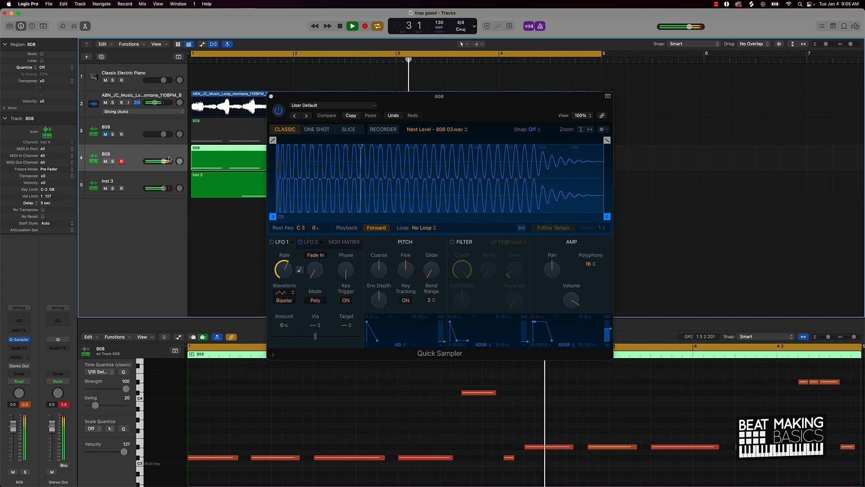
pyautogui.press('space')
# Step: Transpose all notes in the duplicate 808 region up two semitones and audition the result with the loop and claps
pyautogui.click(470, 411)
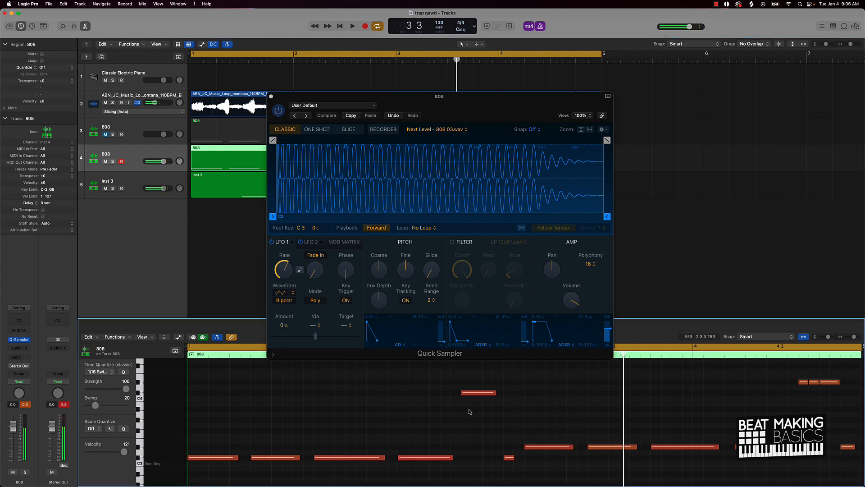
pyautogui.press('super+a')
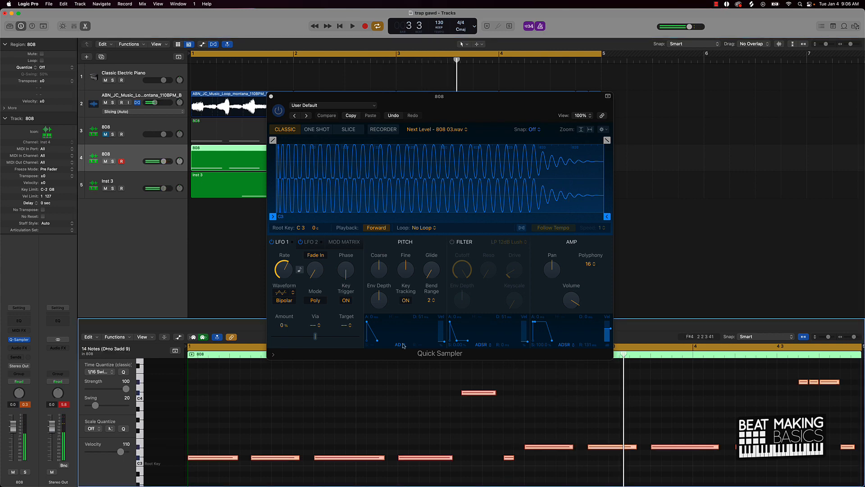
pyautogui.click(271, 97)
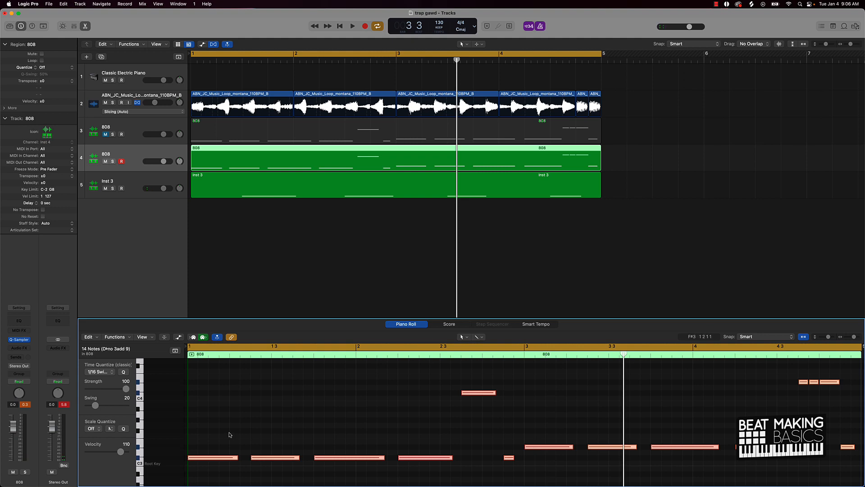
pyautogui.click(535, 447)
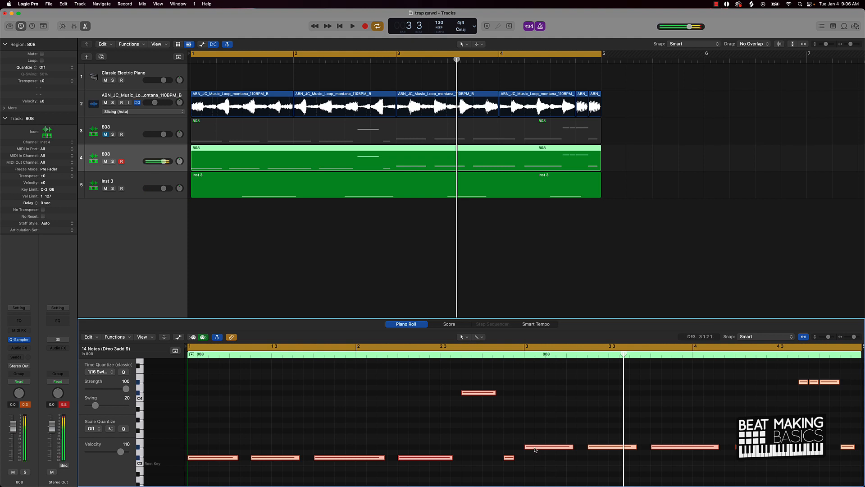
pyautogui.moveTo(535, 449); pyautogui.dragTo(536, 440)
pyautogui.press('space')
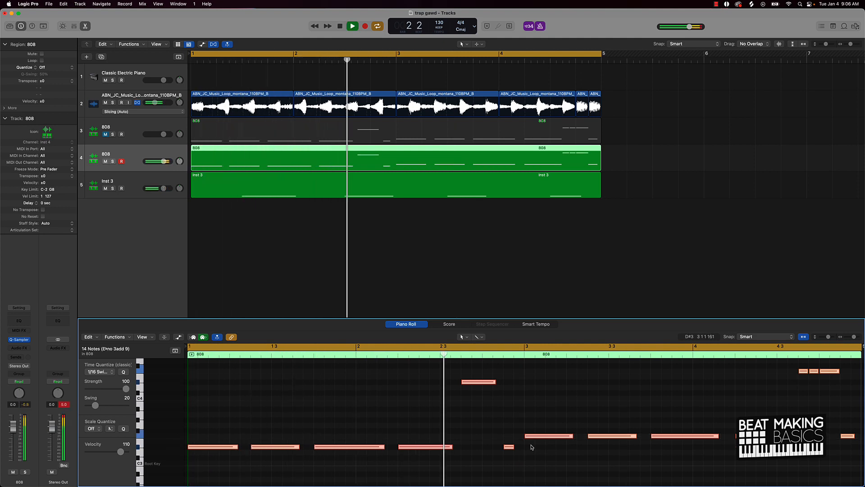
pyautogui.press('space')
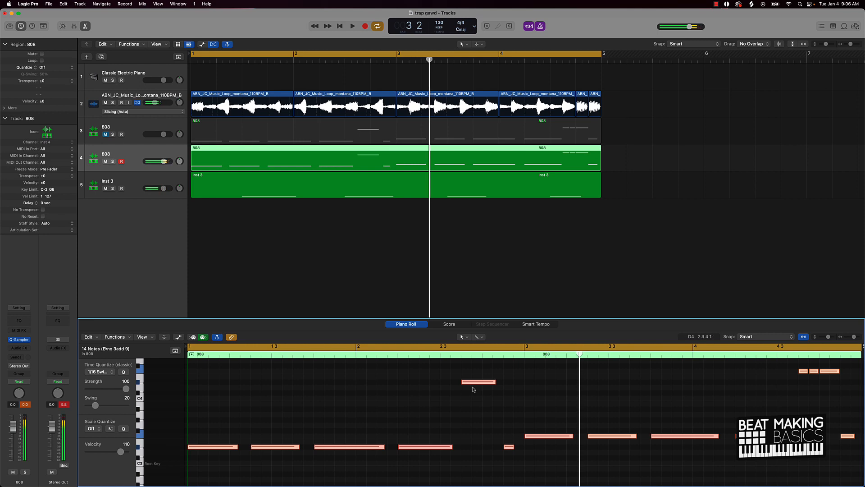
pyautogui.click(471, 378)
pyautogui.click(471, 381)
pyautogui.moveTo(471, 383); pyautogui.dragTo(470, 379)
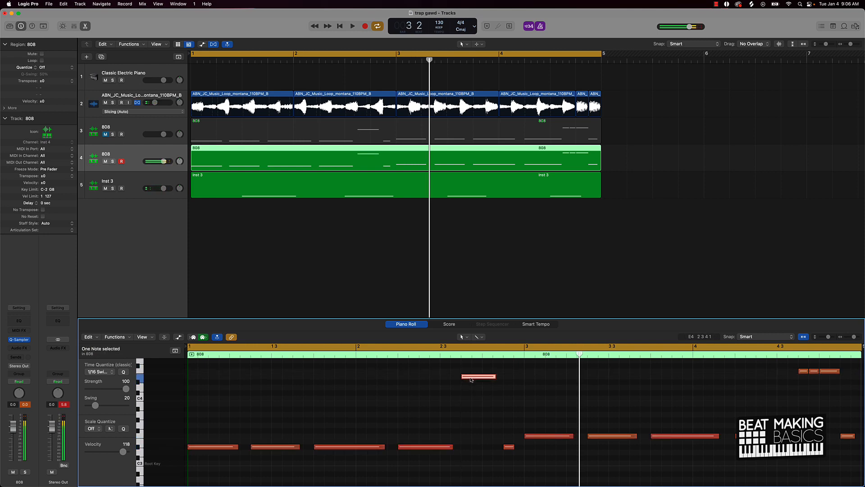
pyautogui.click(432, 447)
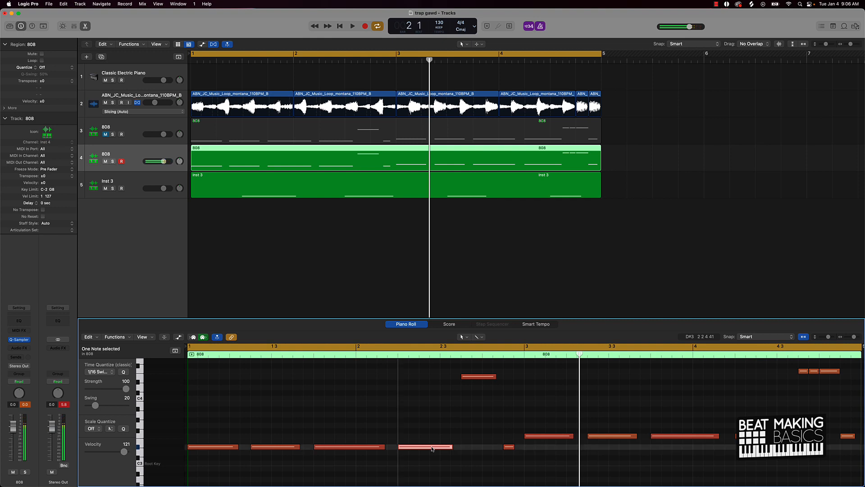
pyautogui.moveTo(431, 449); pyautogui.dragTo(434, 448)
pyautogui.hotkey('ctrl', 'z')
# Step: Raise all notes in the duplicate 808 region by one more semitone and audition the change
pyautogui.click(448, 419)
pyautogui.press('super+a')
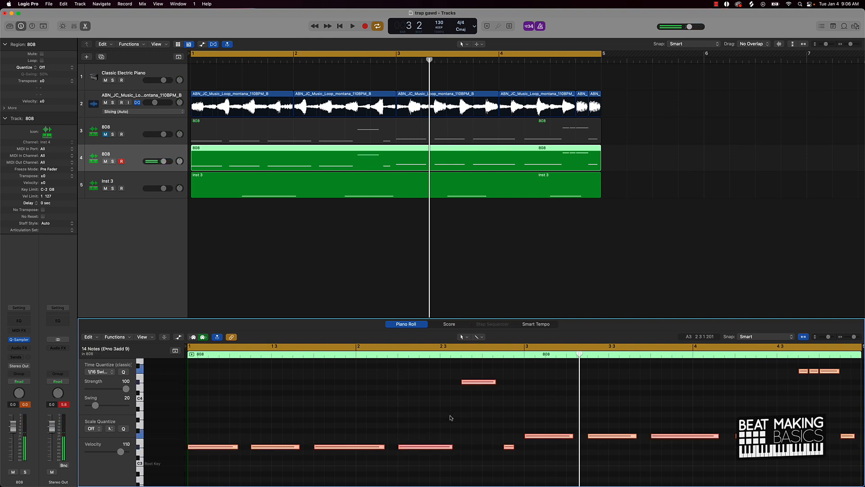
pyautogui.moveTo(440, 447); pyautogui.dragTo(440, 444)
pyautogui.press('space')
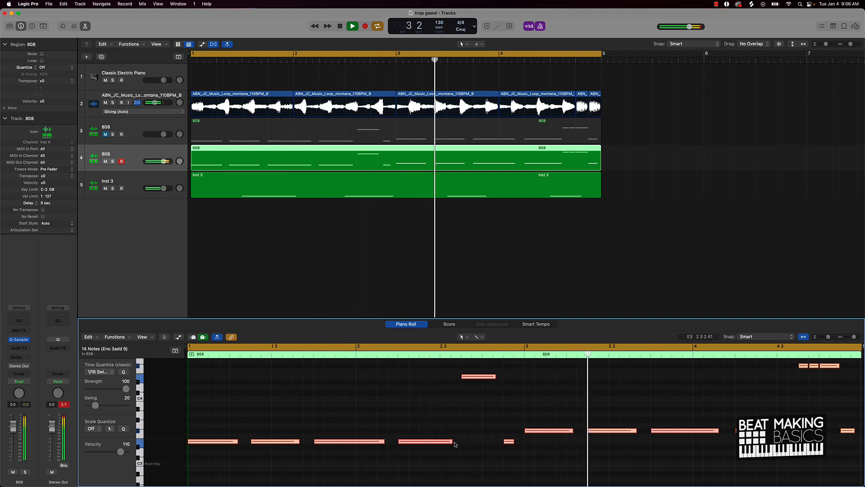
pyautogui.press('space')
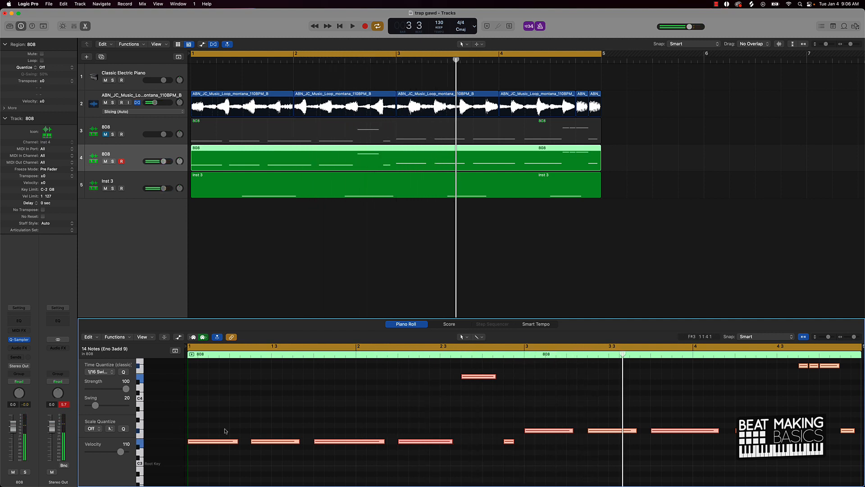
# Step: Lower the five low 808 notes from bar 3 onward and the three high notes in bar 4 by one semitone, then audition
pyautogui.click(158, 429)
pyautogui.click(138, 431)
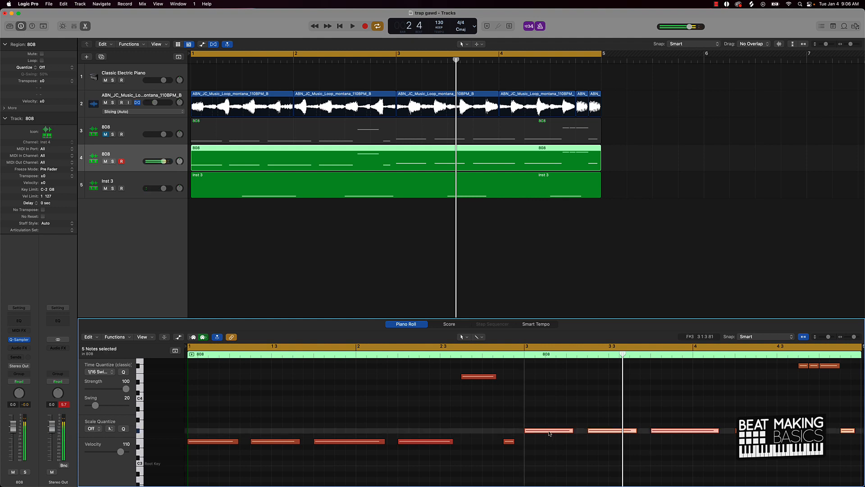
pyautogui.moveTo(549, 432); pyautogui.dragTo(549, 437)
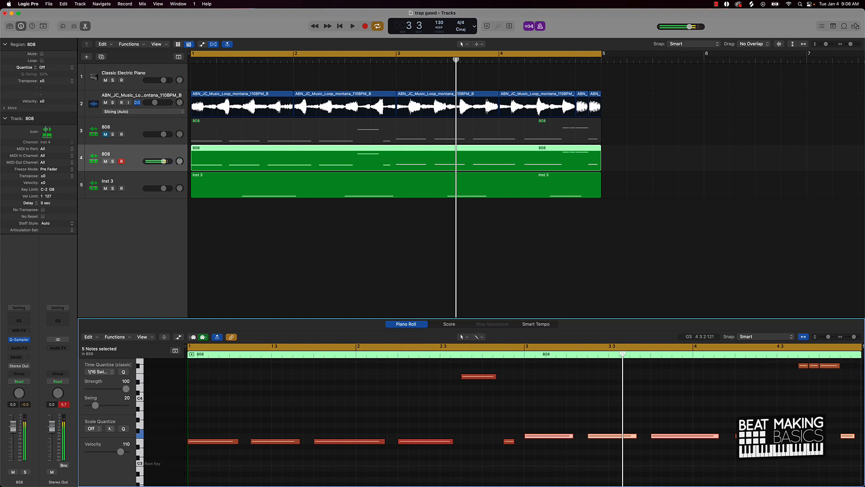
pyautogui.hscroll(5, 508, 415)
pyautogui.moveTo(719, 362); pyautogui.dragTo(764, 374)
pyautogui.press('space')
pyautogui.click(735, 394)
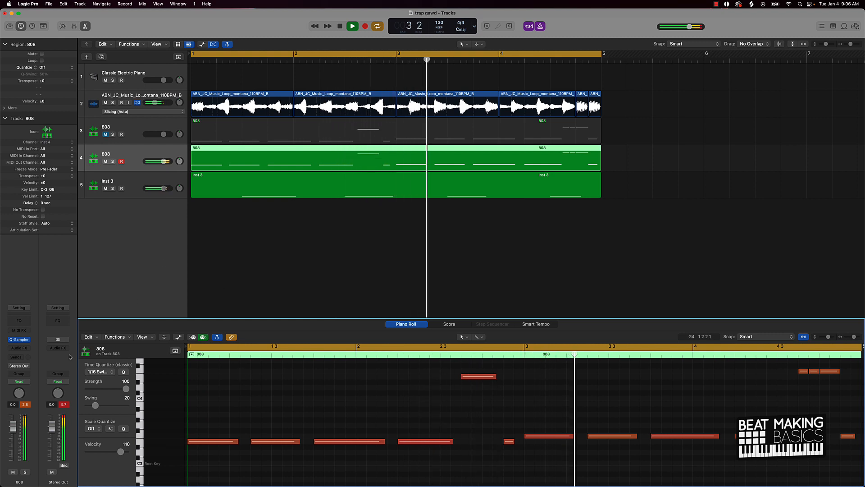
# Step: Reduce the duplicate 808 track's volume to -2.2 dB during playback, then stop playback
pyautogui.click(26, 405)
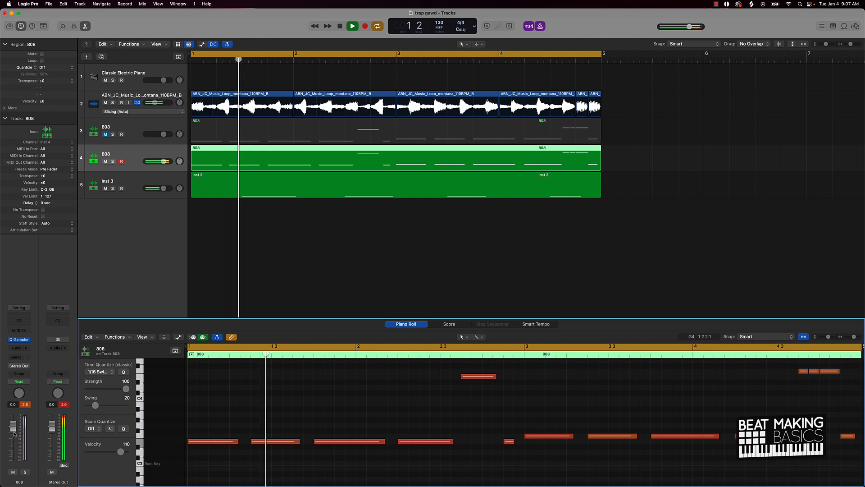
pyautogui.click(24, 406)
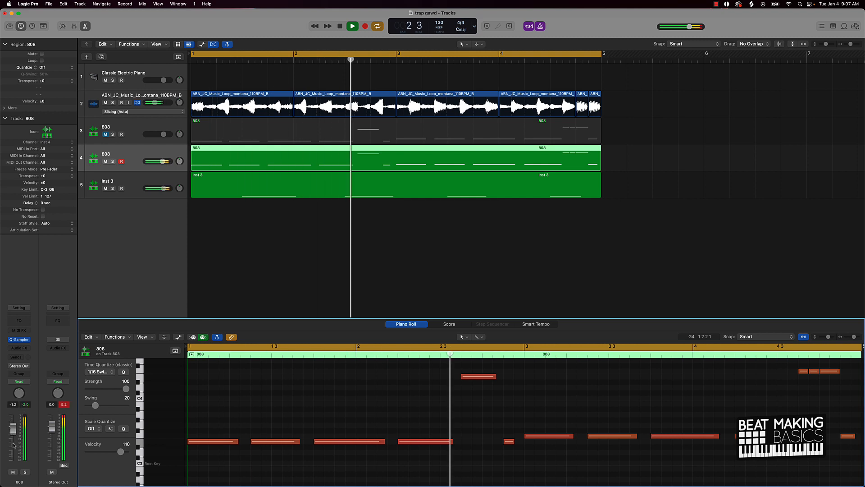
pyautogui.moveTo(15, 434); pyautogui.dragTo(15, 438)
pyautogui.click(309, 247)
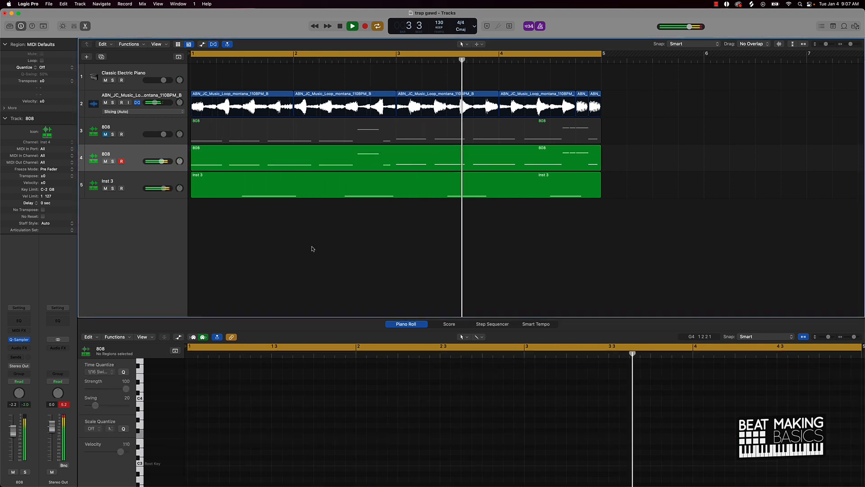
pyautogui.press('space')
# Step: Rename the Inst 3 track as Clap
pyautogui.doubleClick(114, 180)
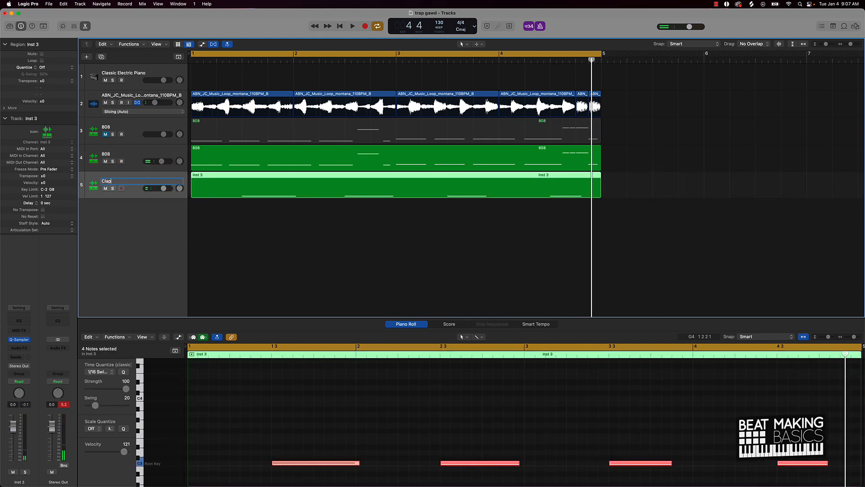
pyautogui.press('Return')
pyautogui.press('super+a')
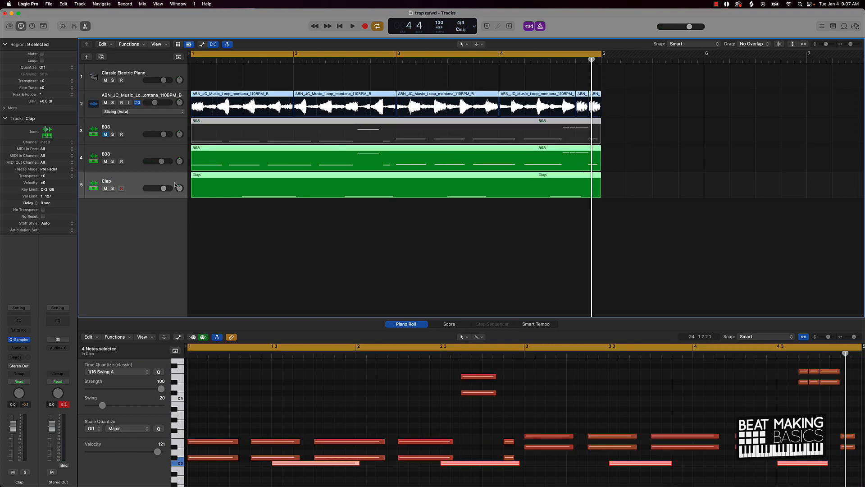
pyautogui.click(203, 211)
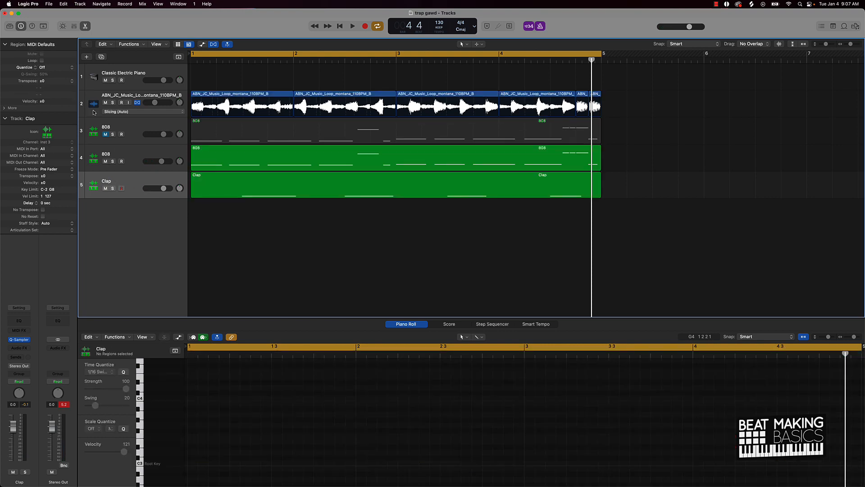
# Step: Add a Quick Sampler software instrument track and load Next Level - Hat 04.wav from the Next Level Hats folder in Finder into it
pyautogui.click(86, 58)
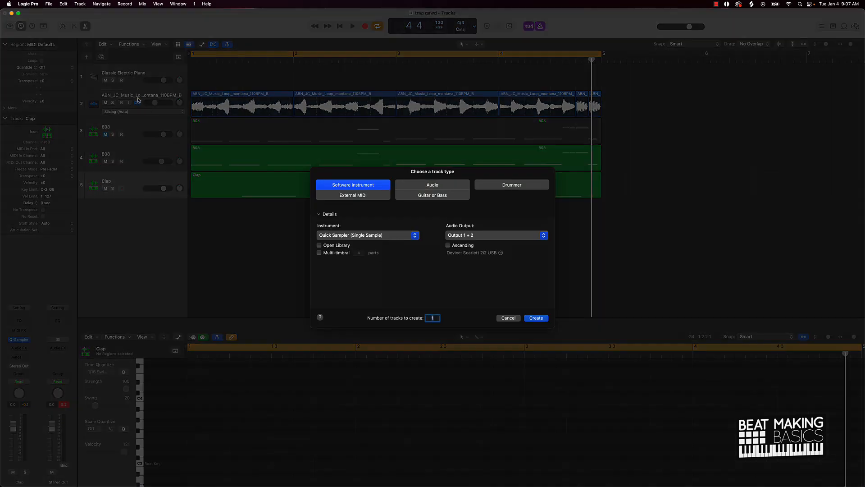
pyautogui.click(535, 318)
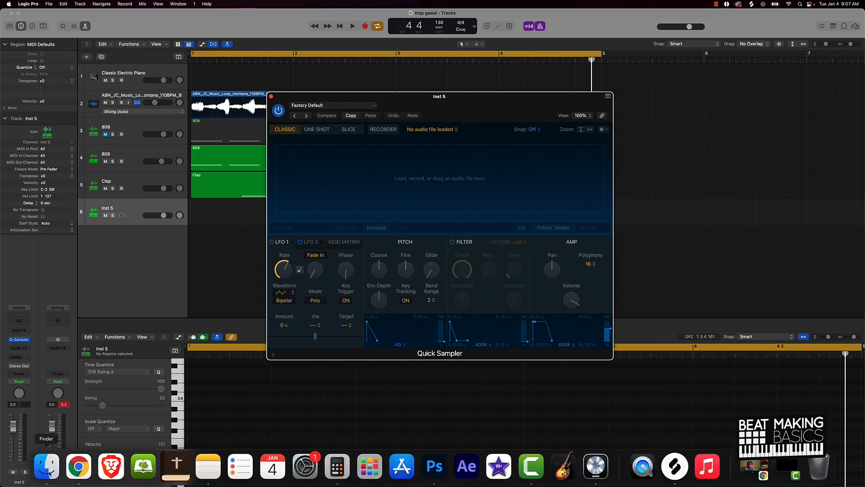
pyautogui.click(47, 466)
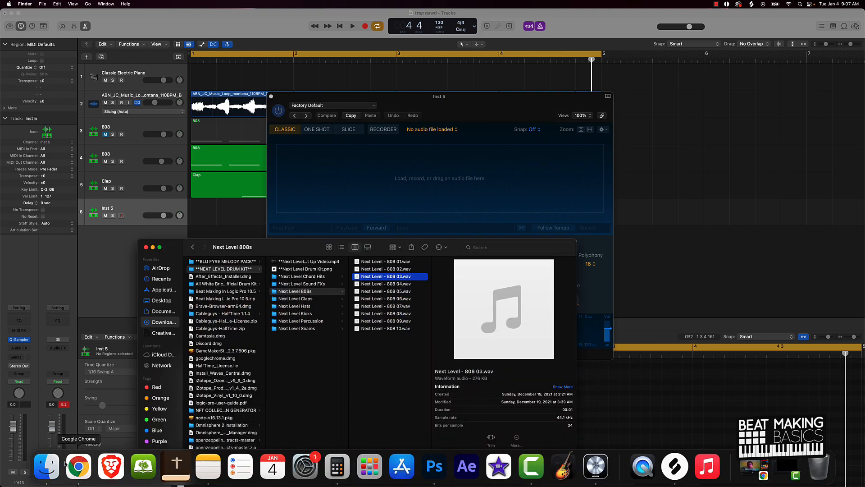
pyautogui.click(299, 306)
pyautogui.click(386, 291)
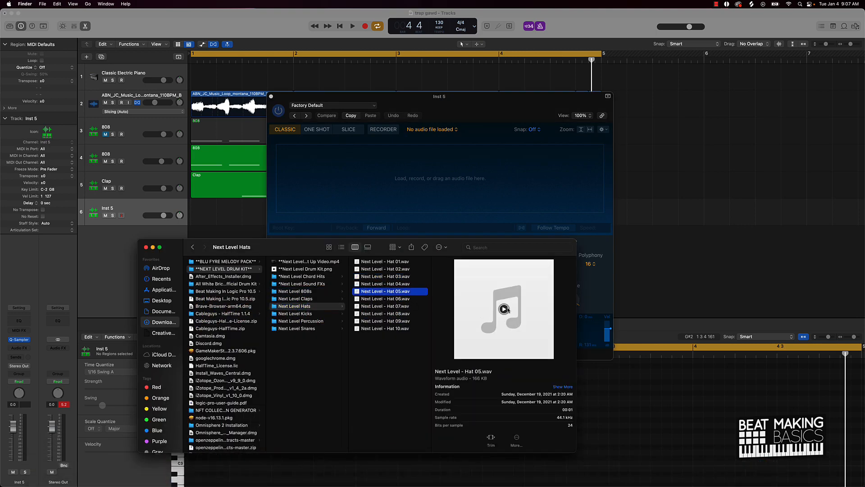
pyautogui.press('Up')
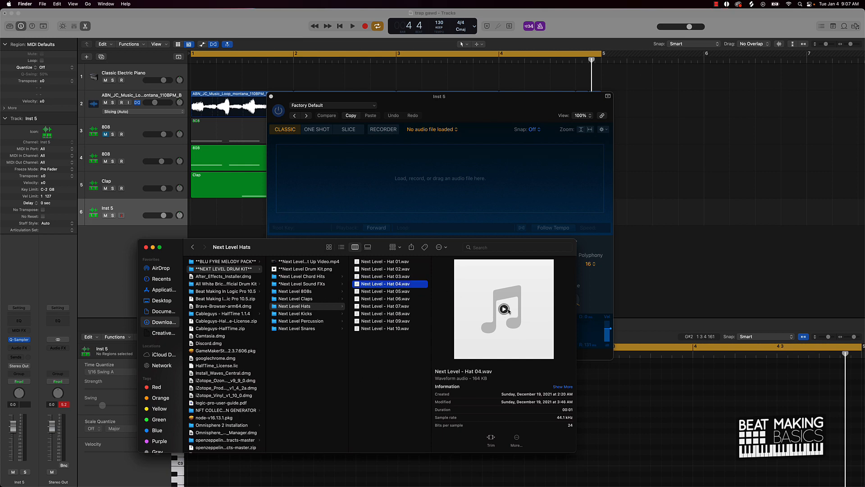
pyautogui.moveTo(394, 285); pyautogui.dragTo(365, 202)
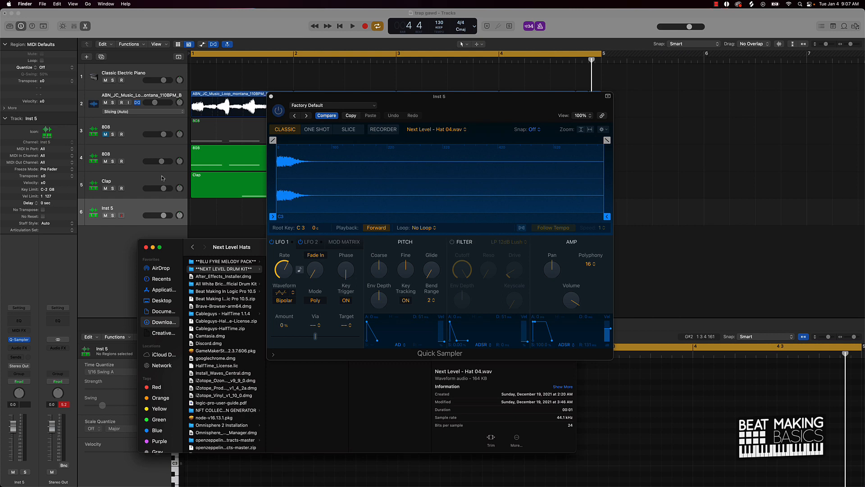
pyautogui.click(146, 248)
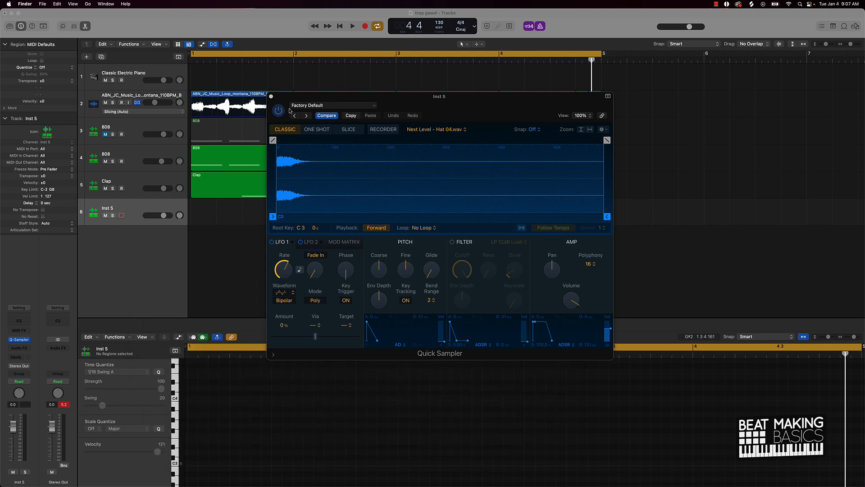
pyautogui.moveTo(299, 96); pyautogui.dragTo(285, 63)
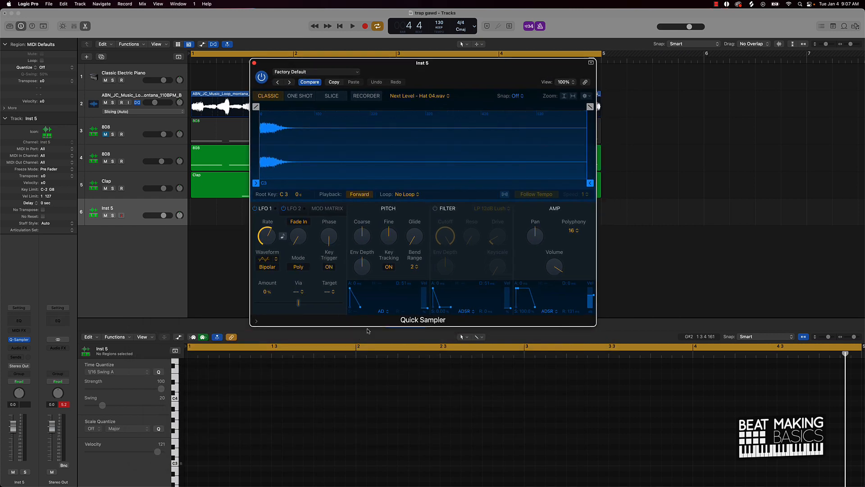
pyautogui.moveTo(370, 326); pyautogui.dragTo(322, 318)
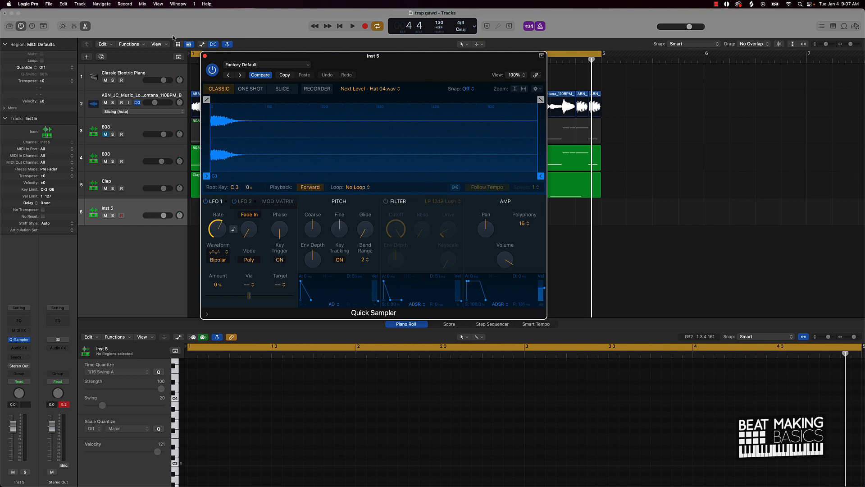
pyautogui.click(205, 57)
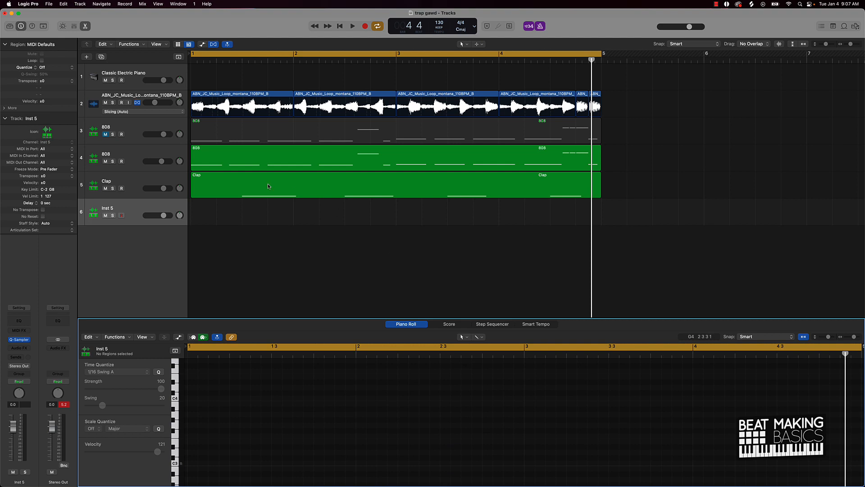
# Step: Program a 16-step hi-hat pattern with every other step on for the Inst 5 track and move its region to bar 1
pyautogui.click(123, 209)
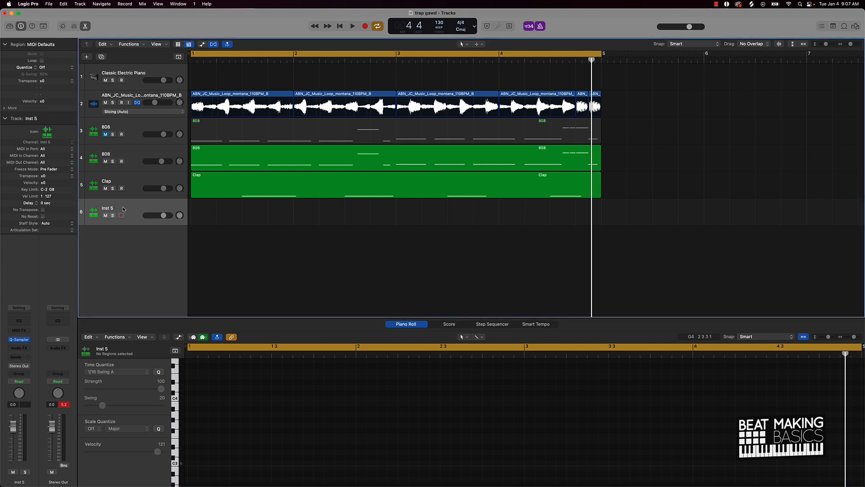
pyautogui.click(489, 324)
pyautogui.click(225, 365)
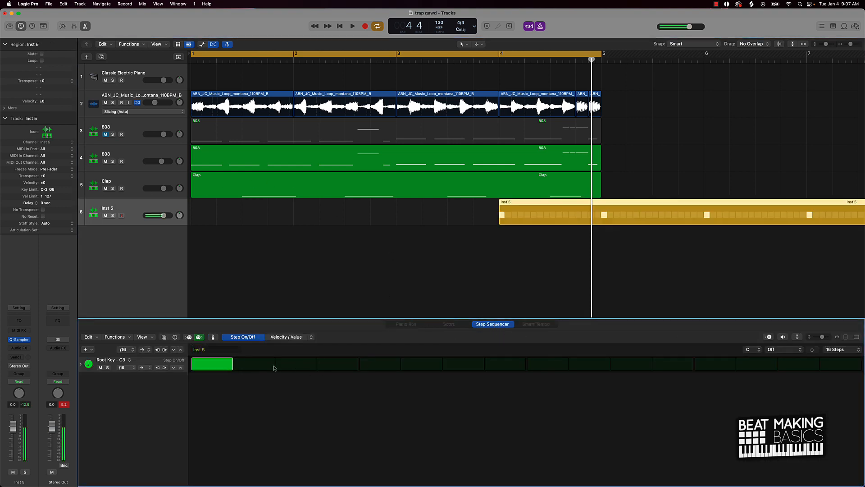
pyautogui.click(295, 365)
pyautogui.click(380, 364)
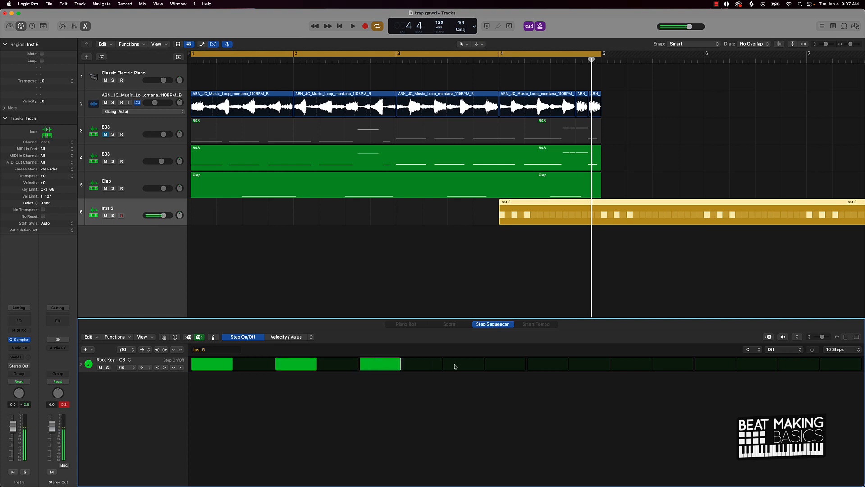
pyautogui.click(463, 364)
pyautogui.click(547, 364)
pyautogui.click(631, 365)
pyautogui.click(703, 364)
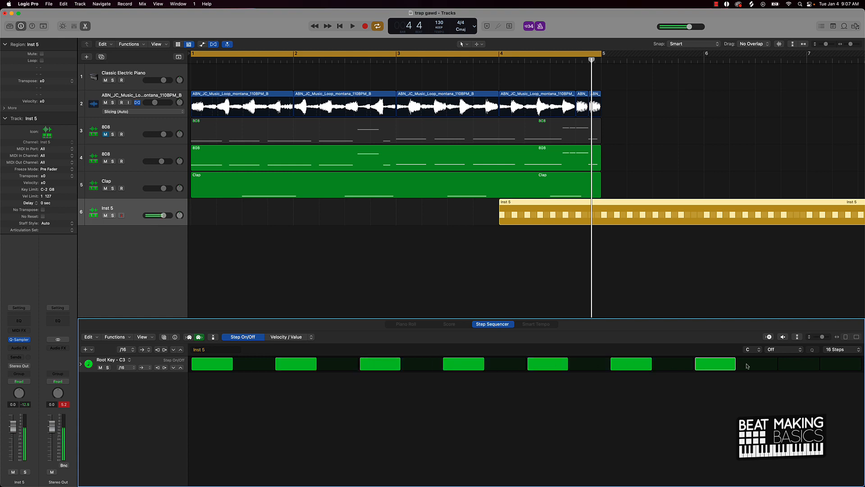
pyautogui.click(794, 363)
pyautogui.moveTo(553, 211); pyautogui.dragTo(213, 220)
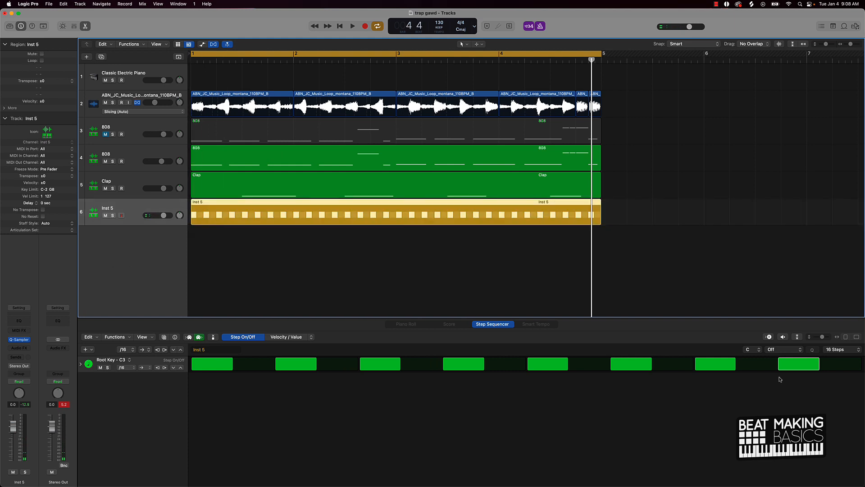
# Step: Extend the hi-hat pattern to 64 steps and switch on extra hits at steps 28 and 60 while auditioning the beat
pyautogui.click(841, 354)
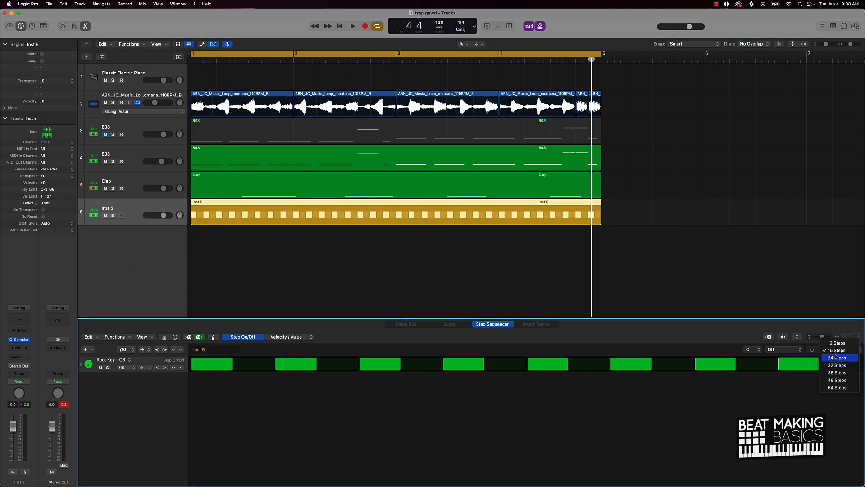
pyautogui.click(834, 392)
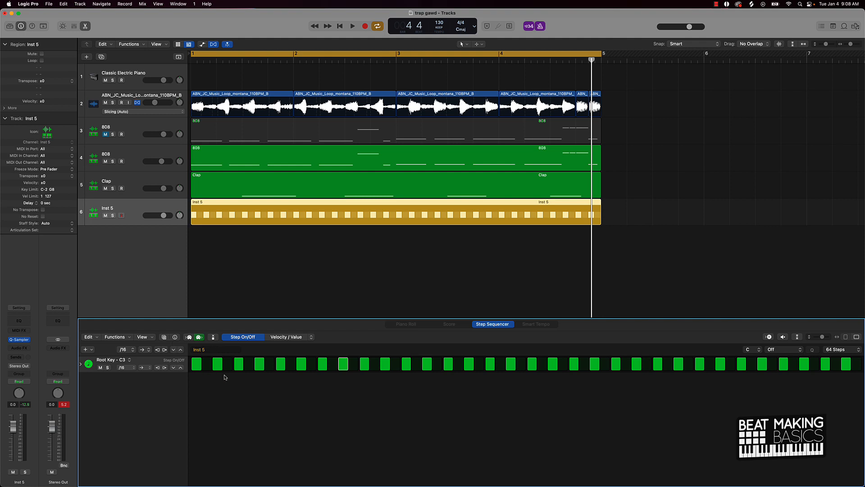
pyautogui.press('space')
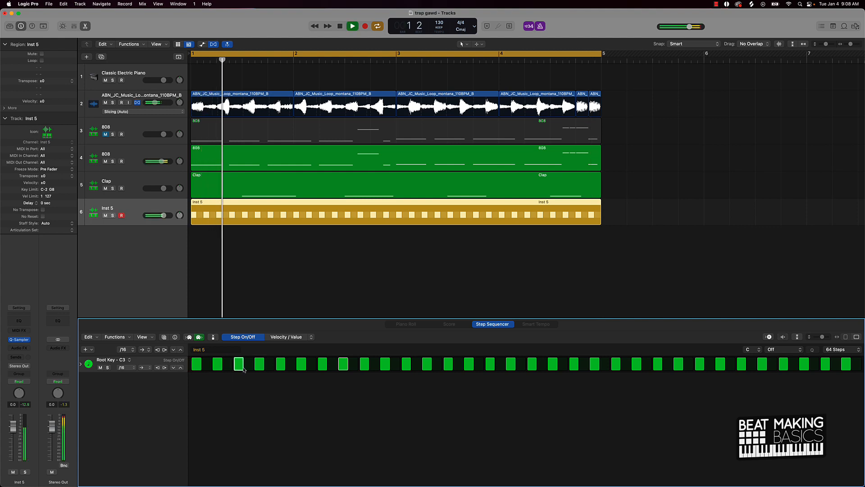
pyautogui.press('space')
pyautogui.click(483, 364)
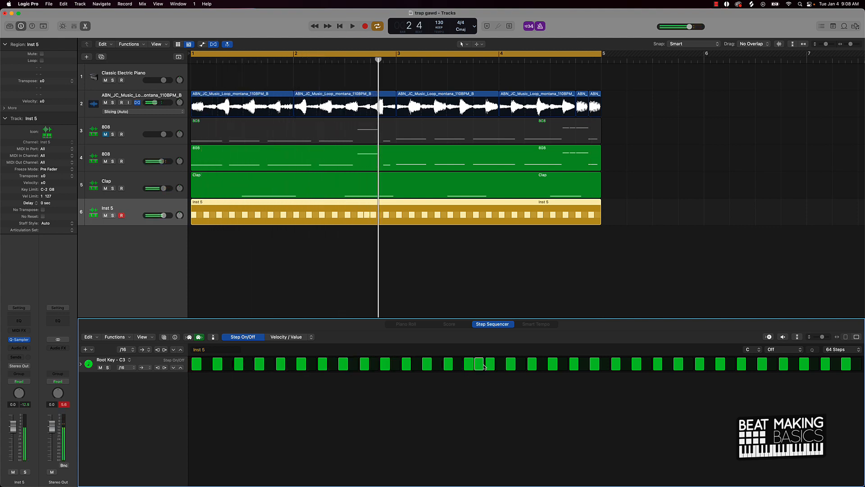
pyautogui.press('space')
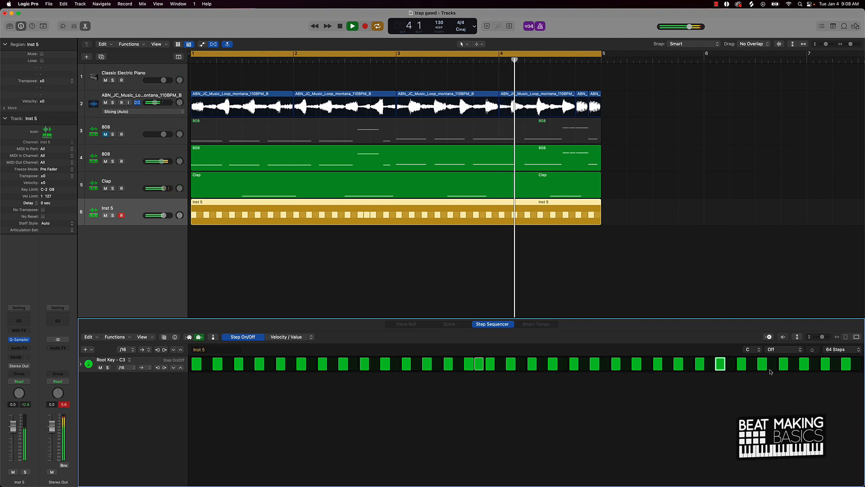
pyautogui.press('space')
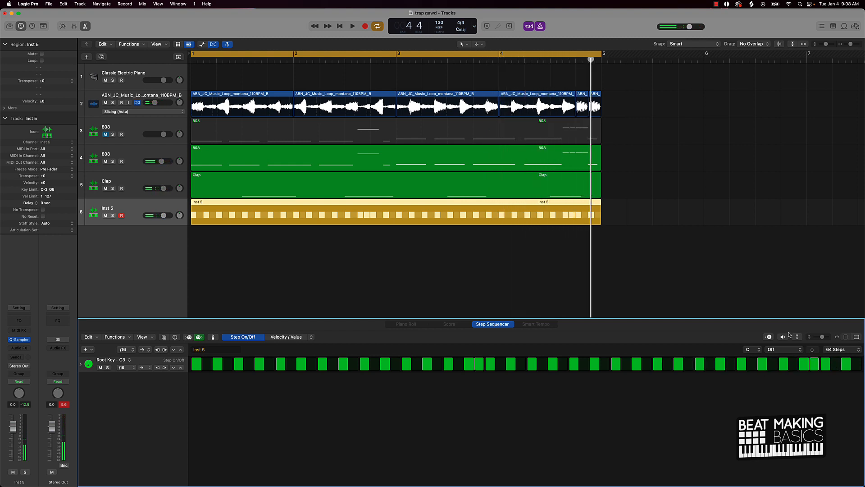
# Step: Show Note Repeat values for the hi-hat pattern during playback and raise the repeats on steps 29 and 61
pyautogui.press('space')
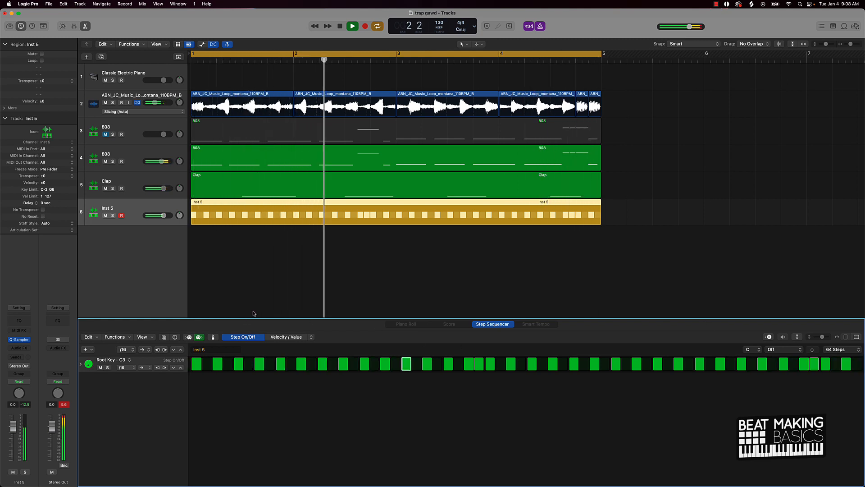
pyautogui.click(310, 338)
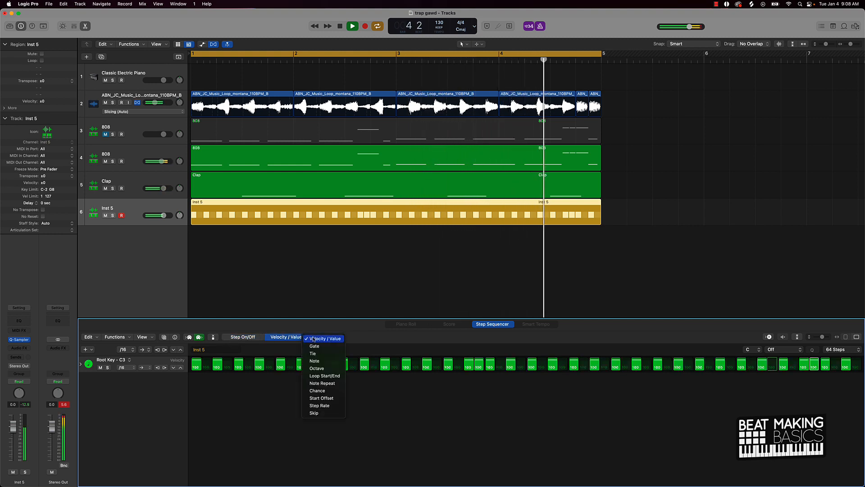
pyautogui.click(318, 383)
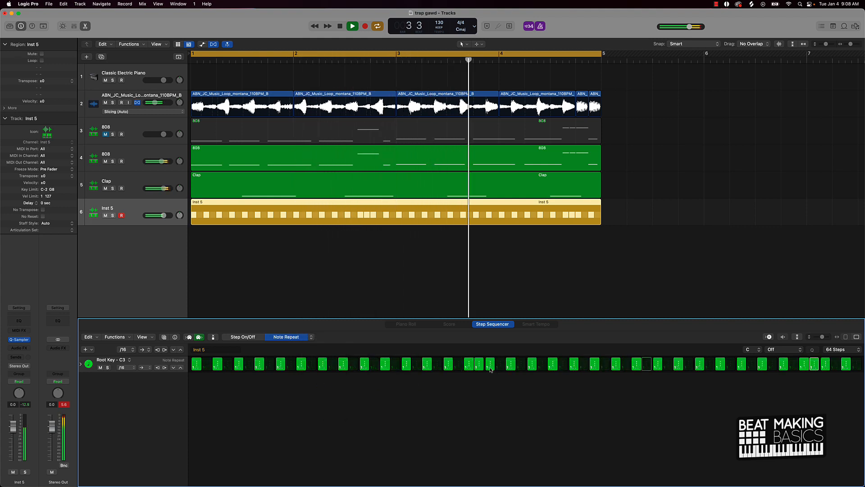
pyautogui.moveTo(491, 370); pyautogui.dragTo(488, 365)
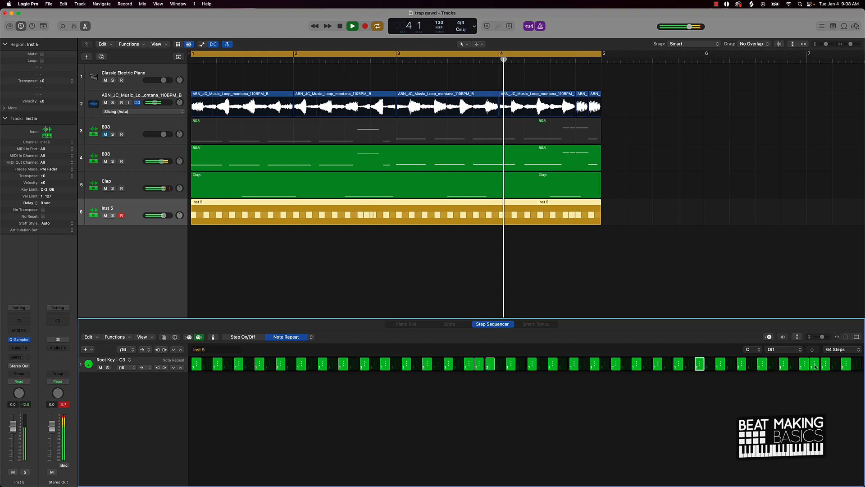
pyautogui.moveTo(824, 370); pyautogui.dragTo(824, 367)
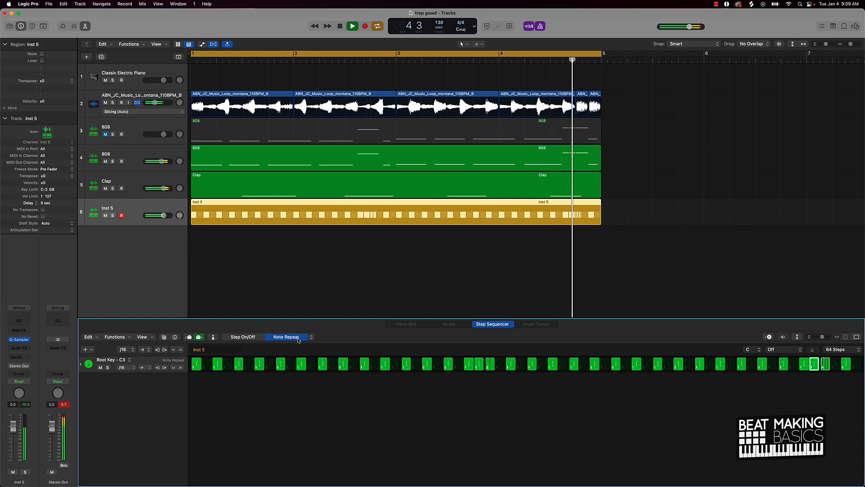
# Step: Stop playback, check the Inst 5 pattern region, and return the playhead to the start of bar 1
pyautogui.press('space')
pyautogui.click(256, 254)
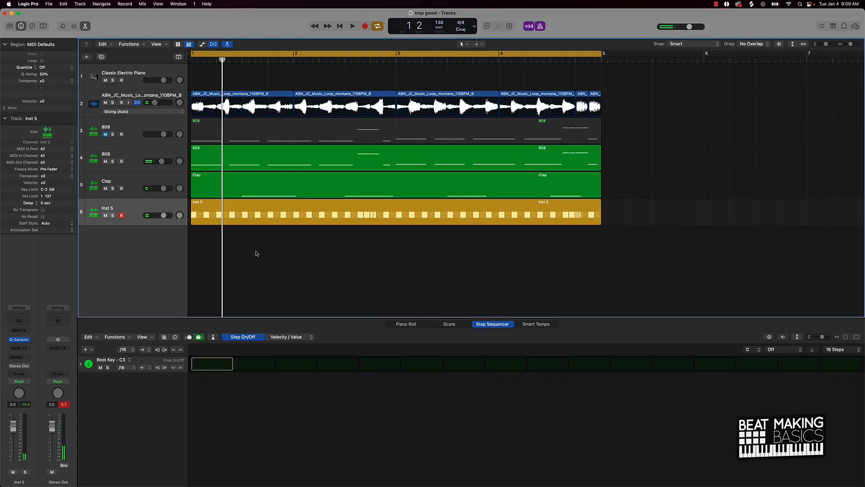
pyautogui.click(298, 216)
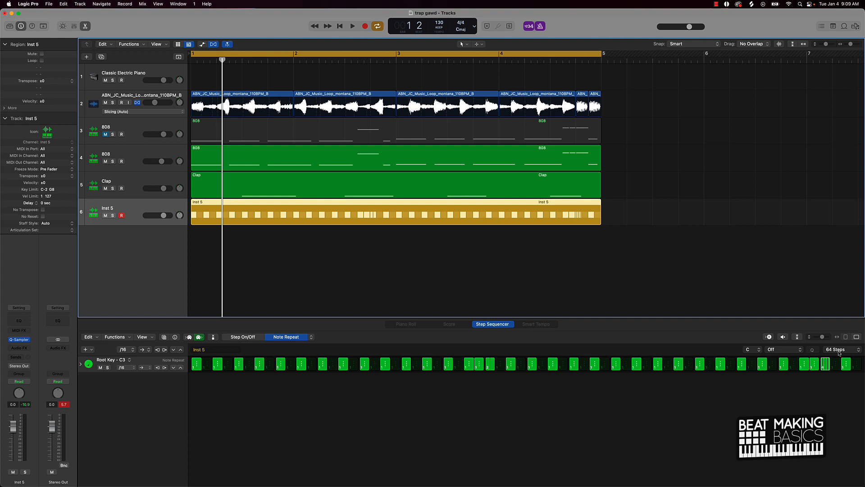
pyautogui.click(357, 243)
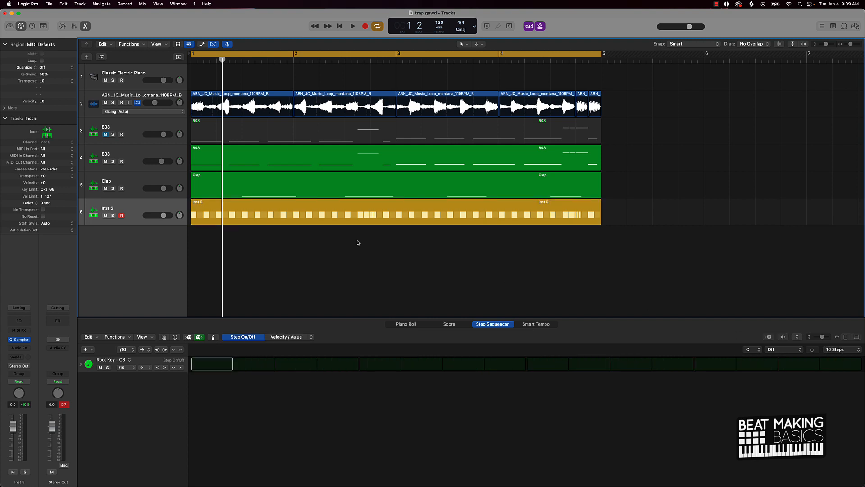
pyautogui.press('Return')
pyautogui.press('space')
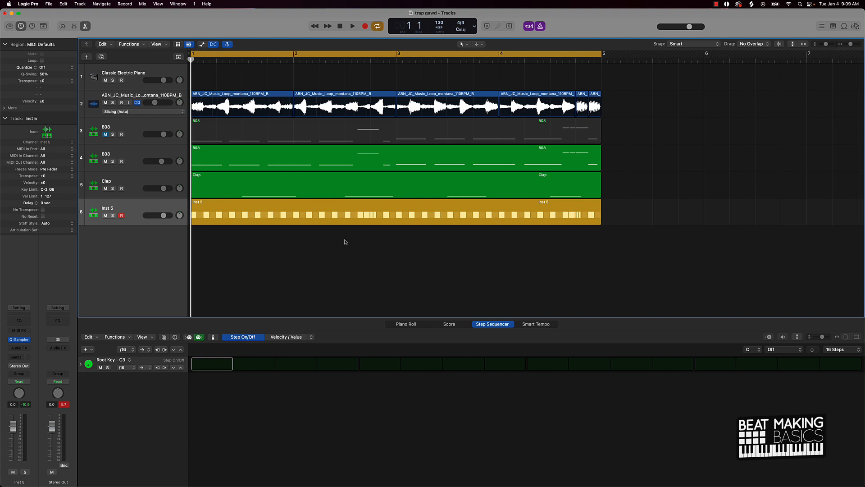
# Step: Rename the Inst 5 track as Kick and leave all regions deselected
pyautogui.doubleClick(116, 208)
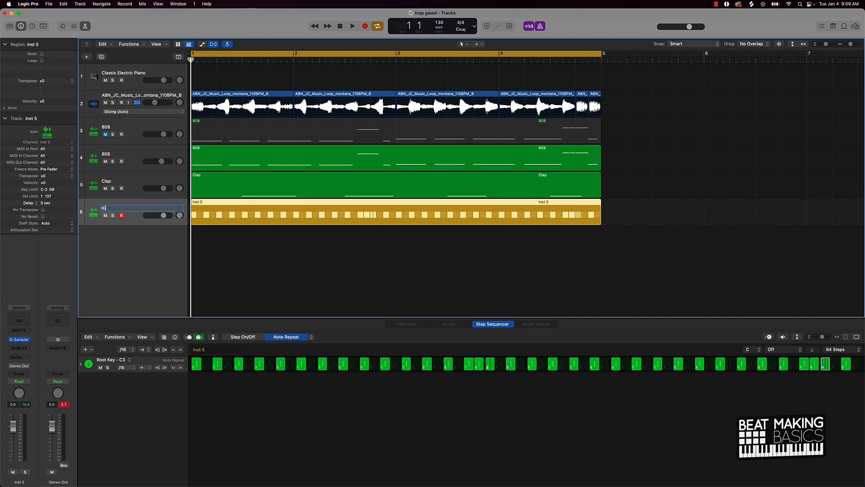
pyautogui.press('Return')
pyautogui.press('super+a')
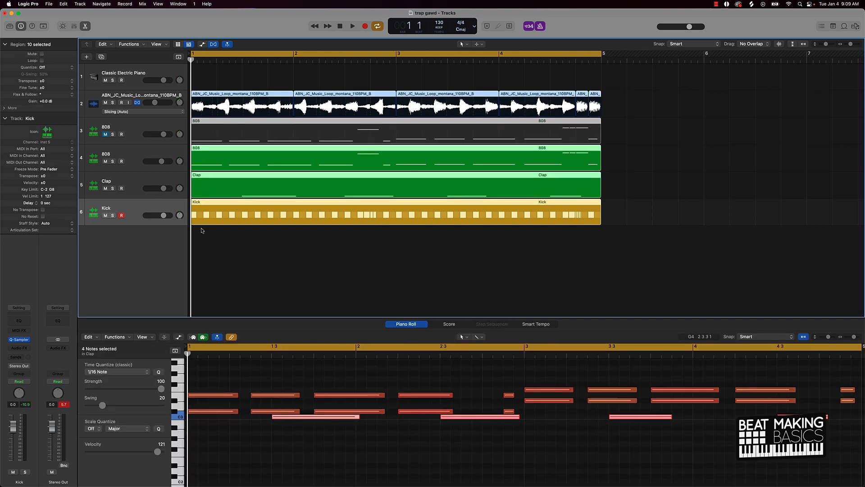
pyautogui.click(221, 248)
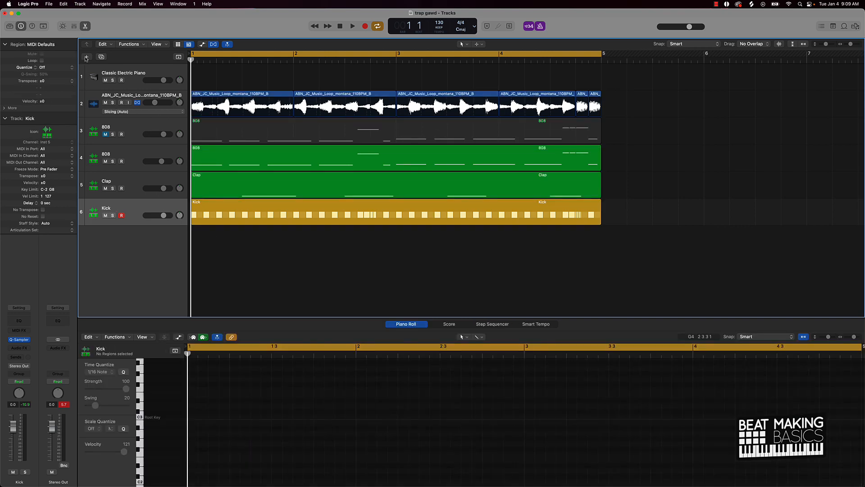
# Step: Add a Quick Sampler software instrument track and open the Next Level Kicks folder from Downloads in Finder
pyautogui.click(86, 57)
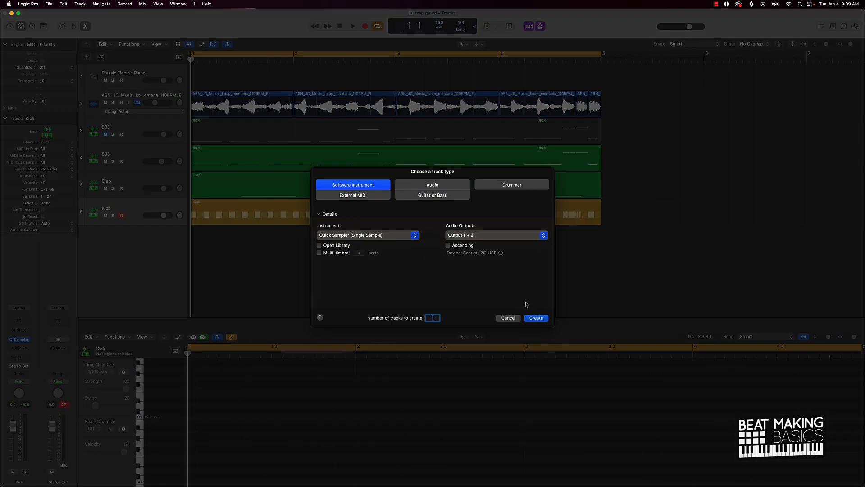
pyautogui.click(532, 318)
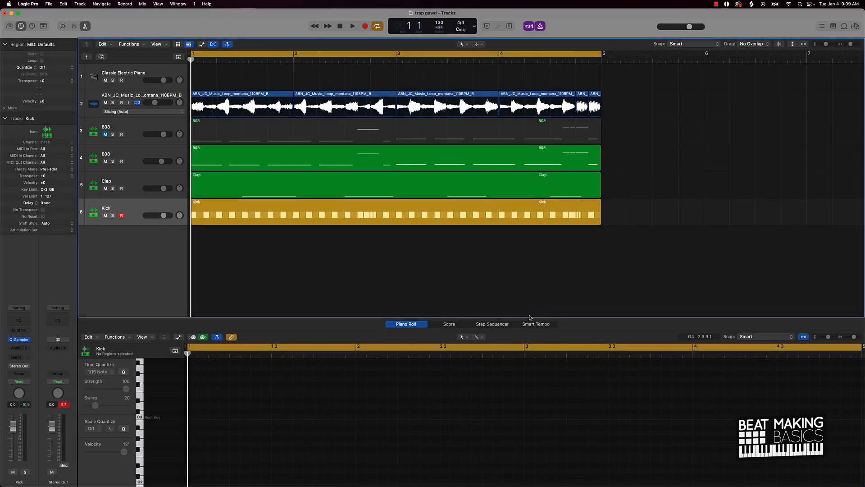
pyautogui.moveTo(316, 486)
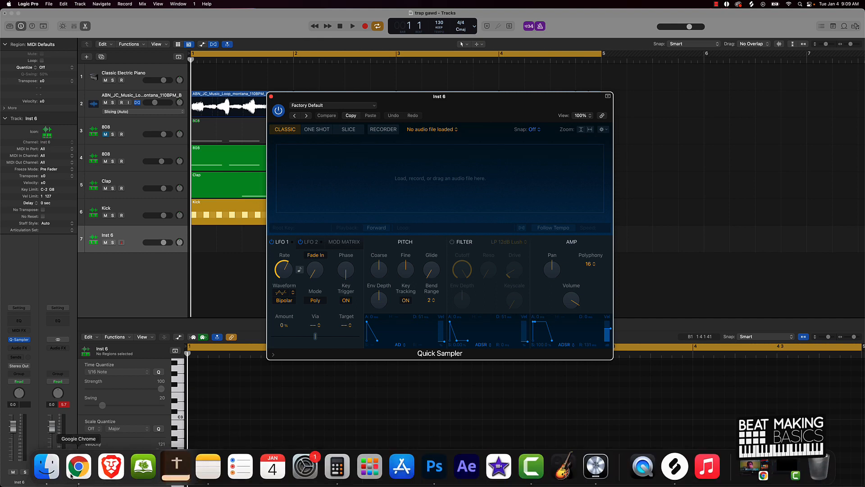
pyautogui.click(47, 466)
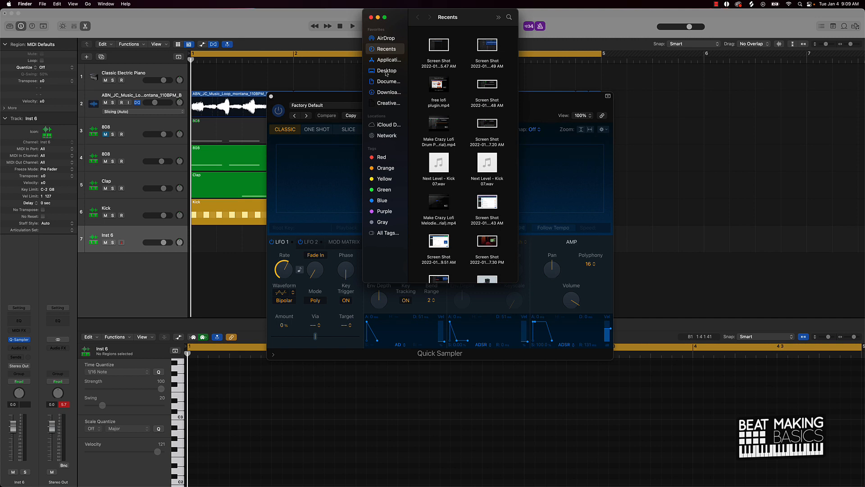
pyautogui.click(385, 93)
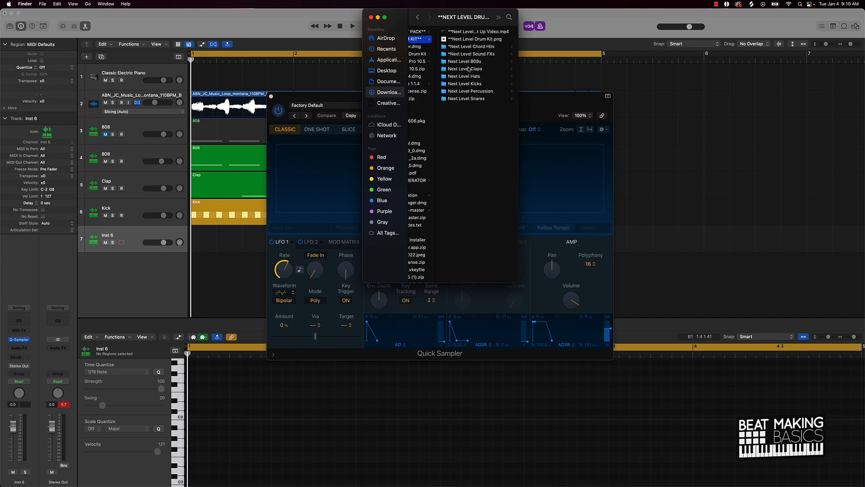
pyautogui.click(474, 84)
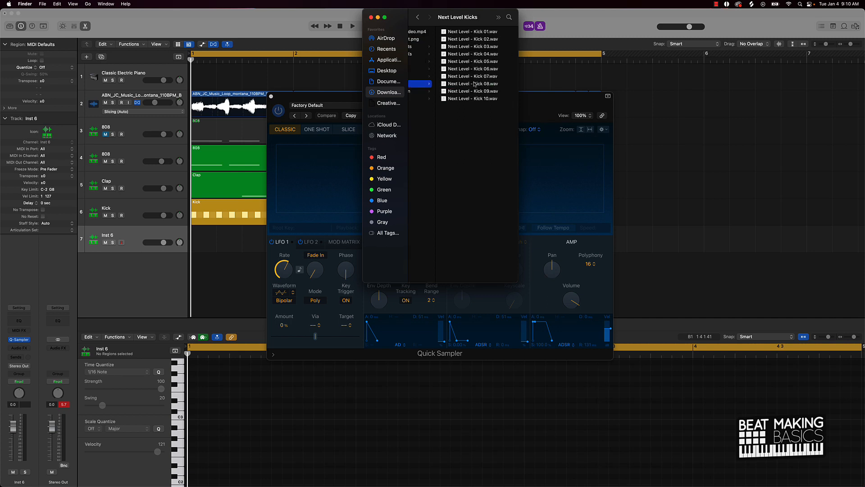
# Step: Audition the kick samples in the Next Level Kicks folder, widening the Finder window to show the file names
pyautogui.click(479, 32)
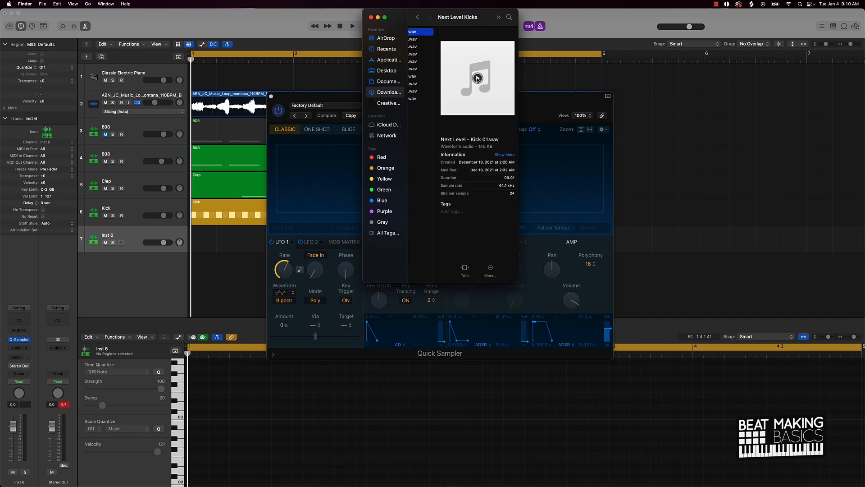
pyautogui.click(419, 39)
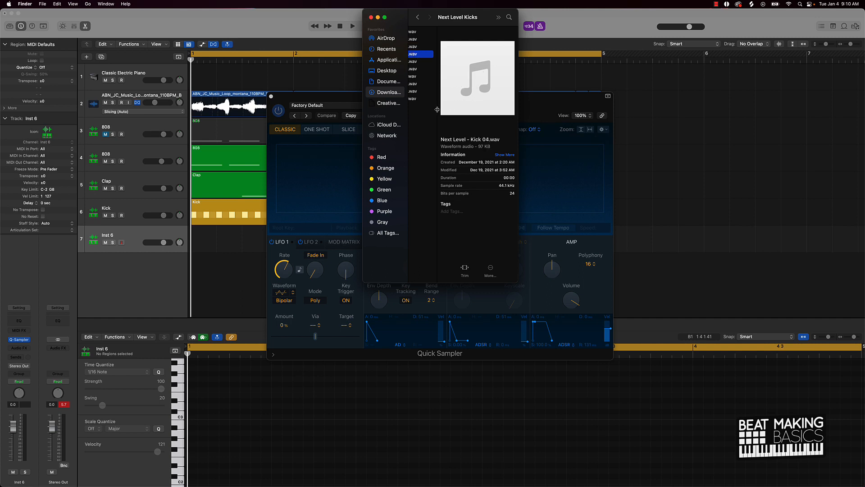
pyautogui.moveTo(437, 109); pyautogui.dragTo(442, 109)
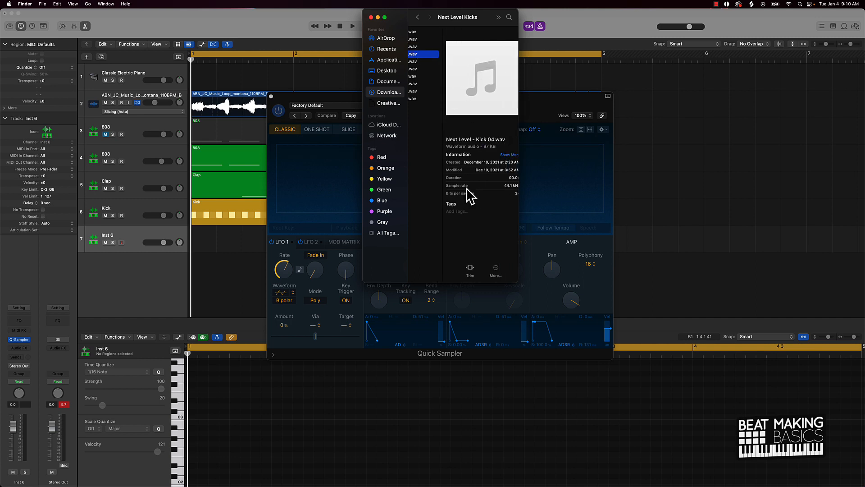
pyautogui.moveTo(518, 181); pyautogui.dragTo(617, 178)
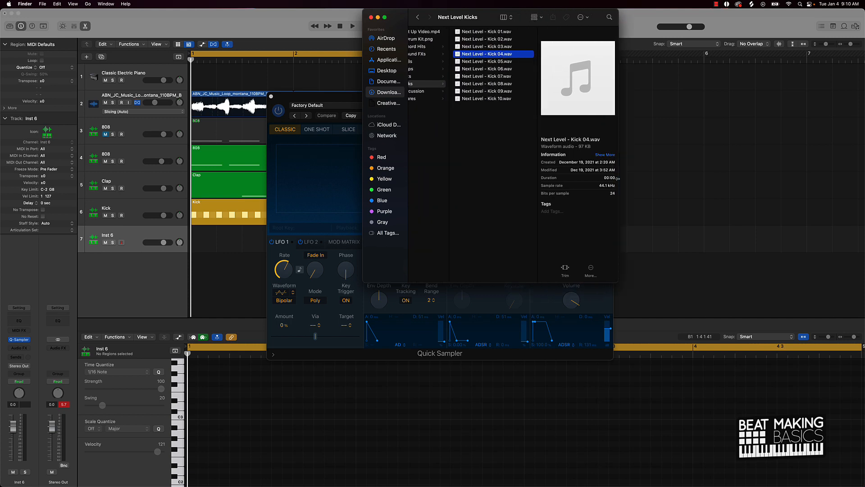
pyautogui.click(495, 62)
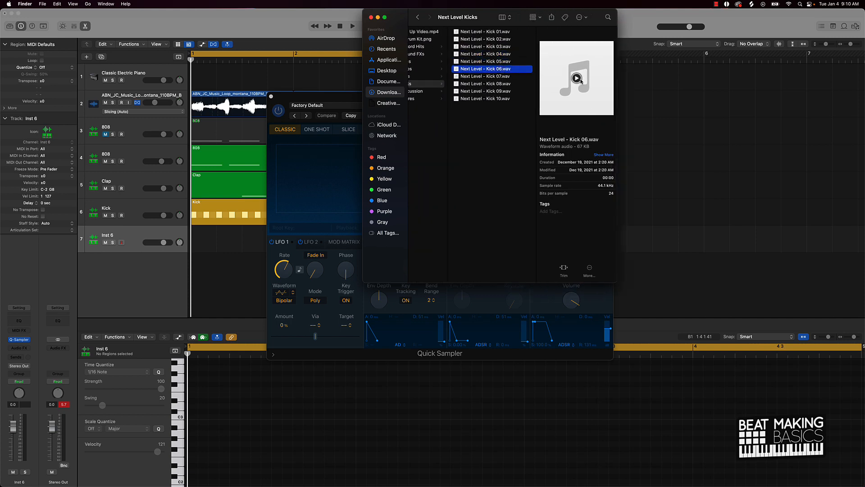
pyautogui.click(508, 76)
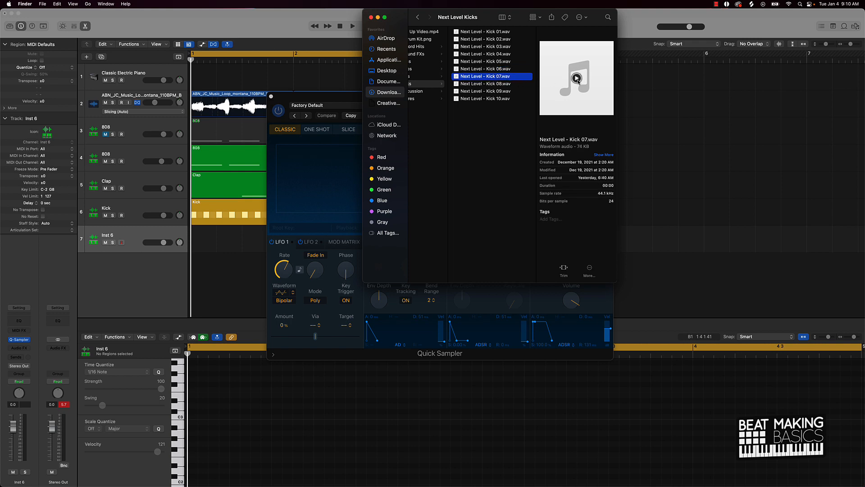
pyautogui.click(501, 84)
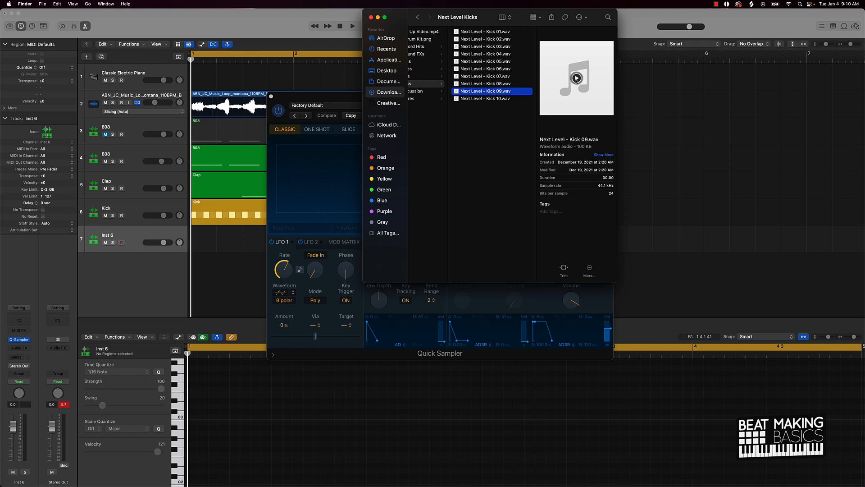
pyautogui.click(513, 99)
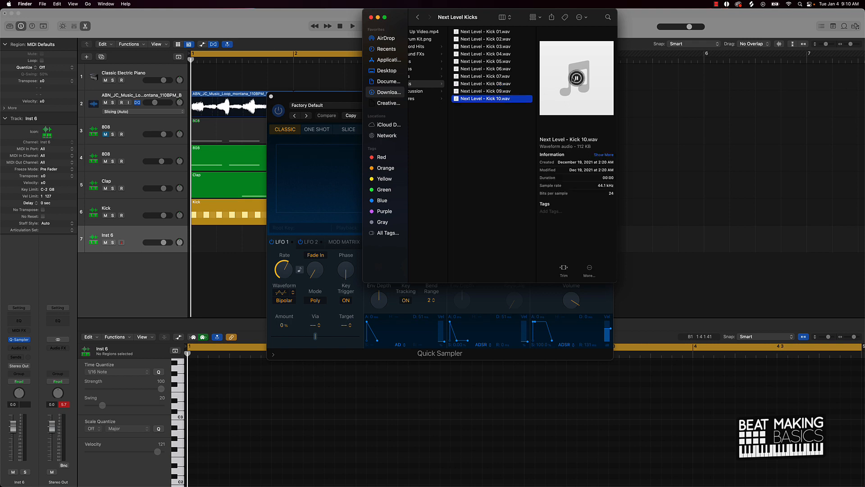
# Step: Load Next Level - Kick 07.wav into the Inst 6 track's Quick Sampler and start playback of the beat
pyautogui.click(507, 77)
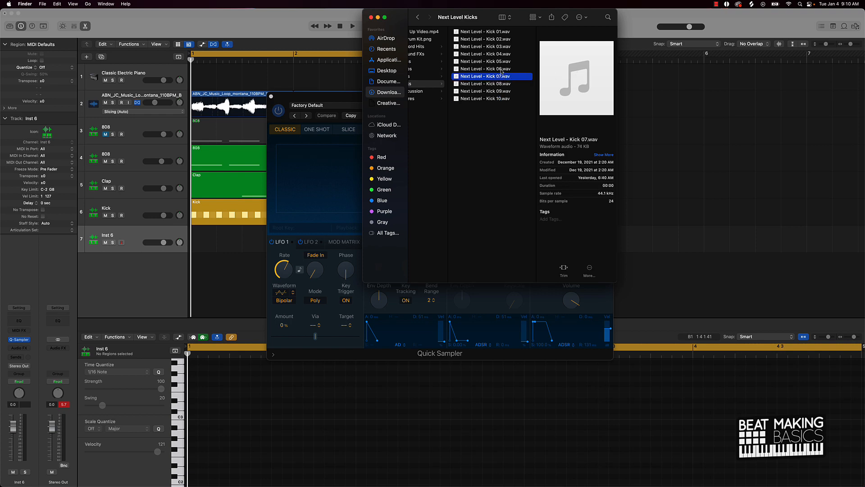
pyautogui.moveTo(488, 77); pyautogui.dragTo(309, 186)
pyautogui.click(227, 266)
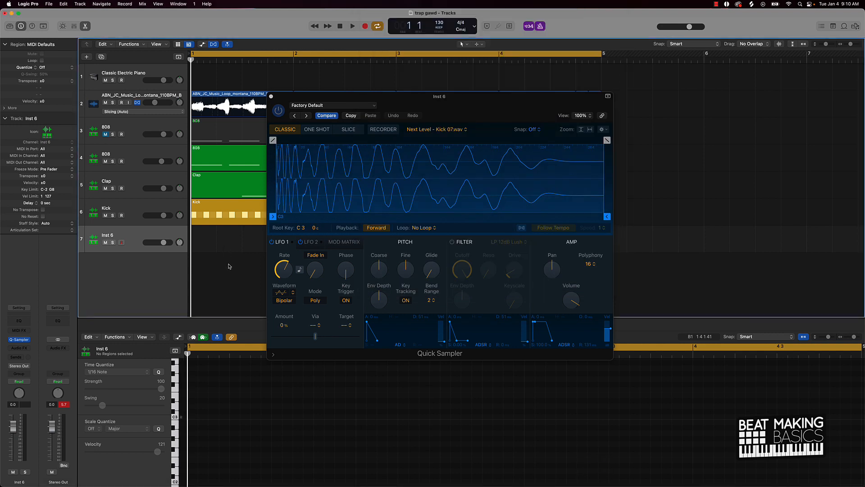
pyautogui.press('space')
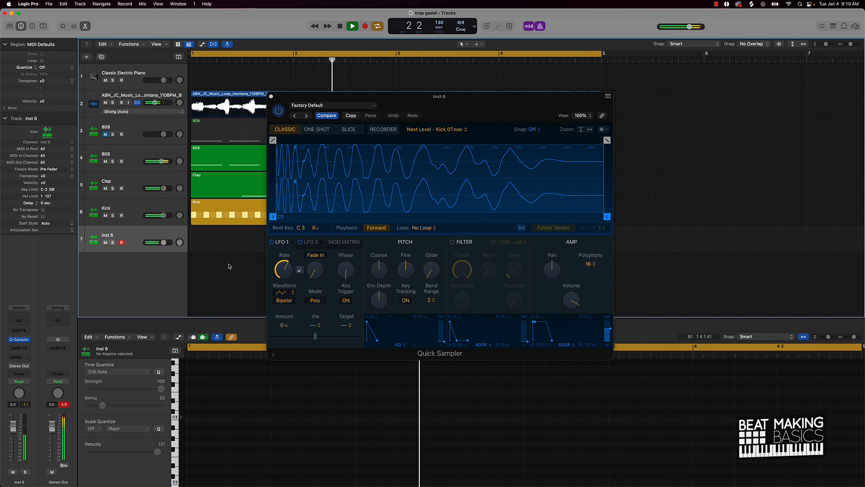
# Step: Replace the Inst 6 Quick Sampler sample with Next Level - Kick 03.wav from Finder and set its sample start to 0.021 s
pyautogui.moveTo(183, 485)
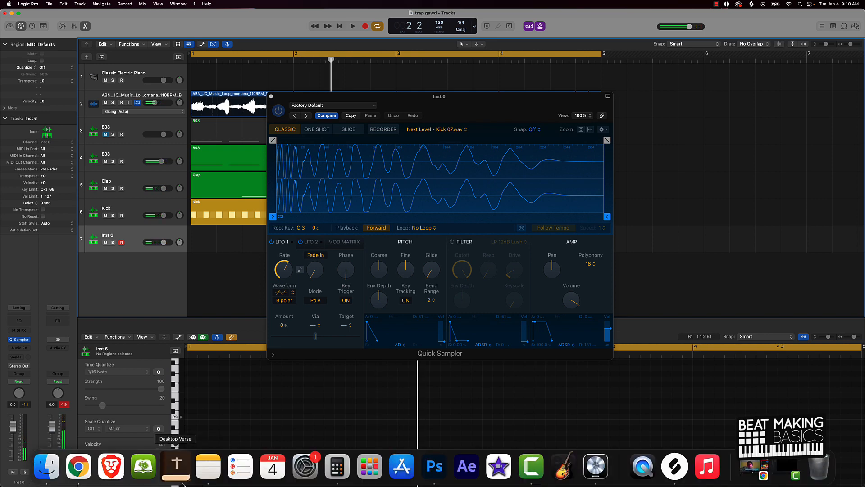
pyautogui.click(46, 470)
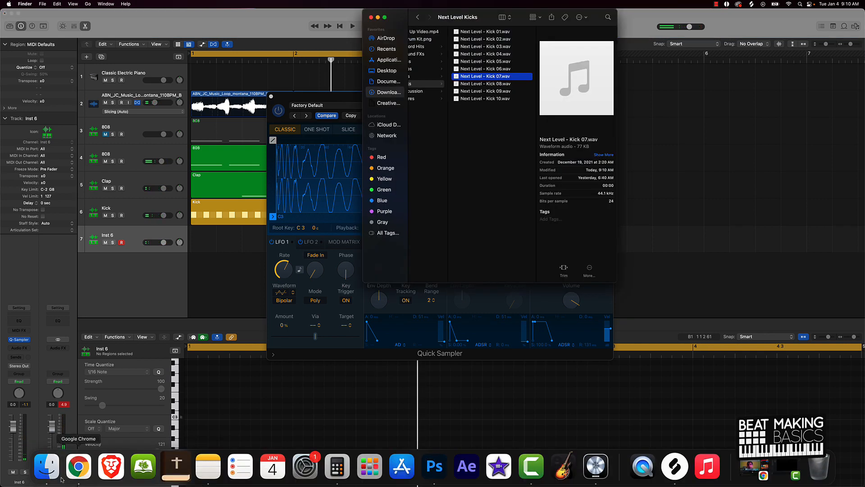
pyautogui.click(489, 55)
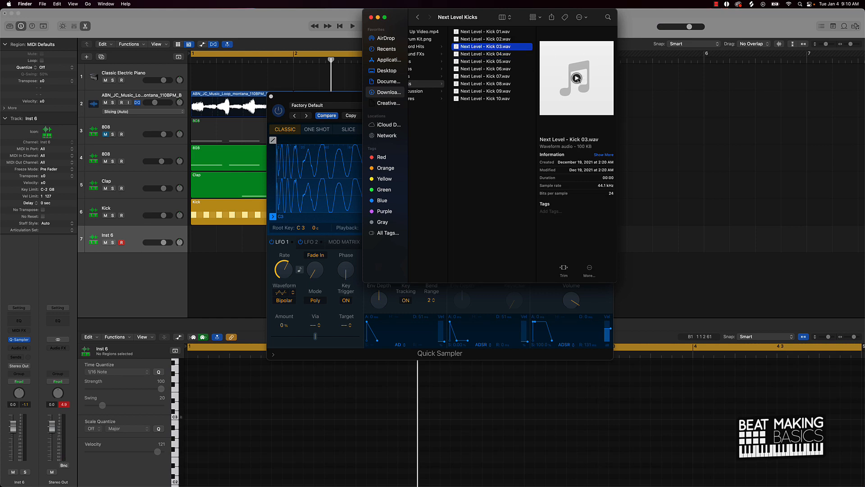
pyautogui.moveTo(485, 47); pyautogui.dragTo(310, 190)
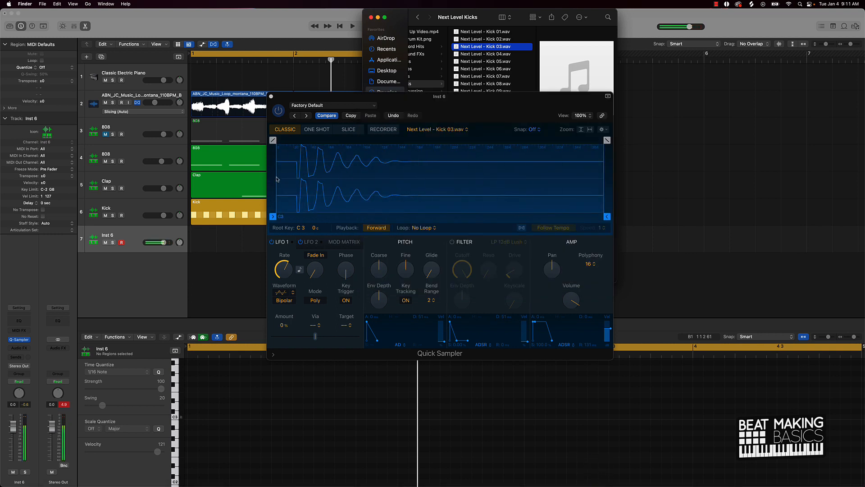
pyautogui.moveTo(272, 215); pyautogui.dragTo(290, 214)
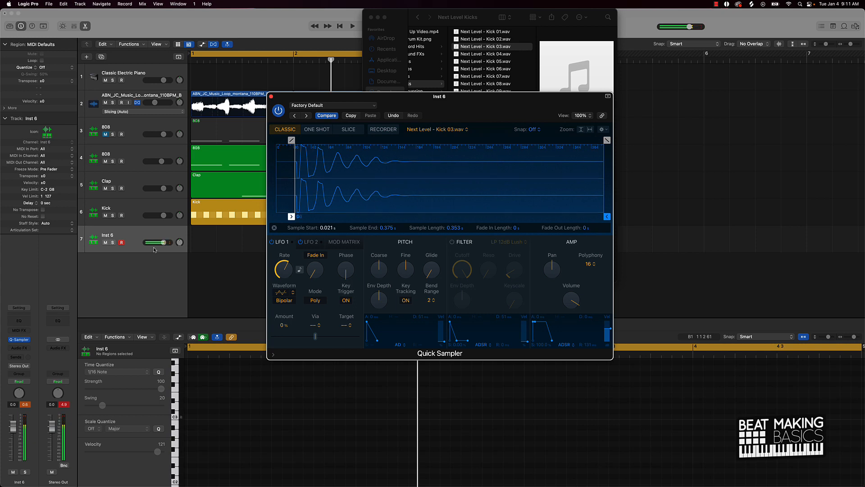
pyautogui.click(27, 405)
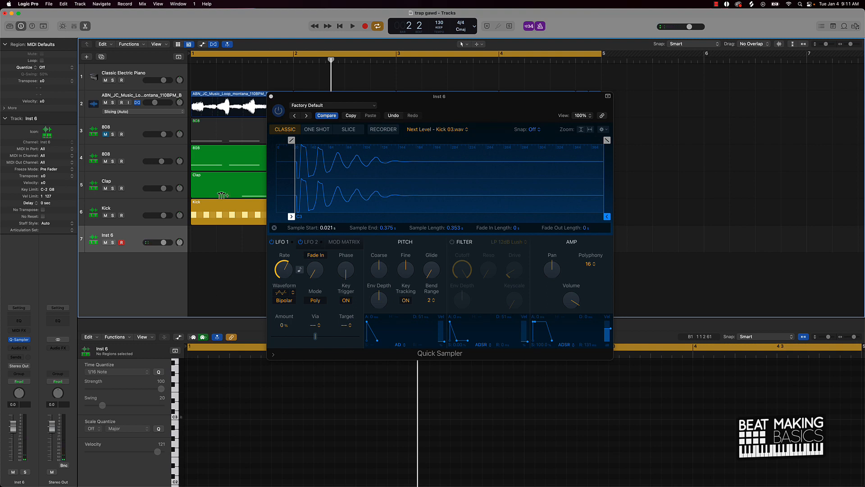
# Step: Close Quick Sampler and record a kick pattern across the four-bar loop on the Inst 6 track
pyautogui.click(271, 97)
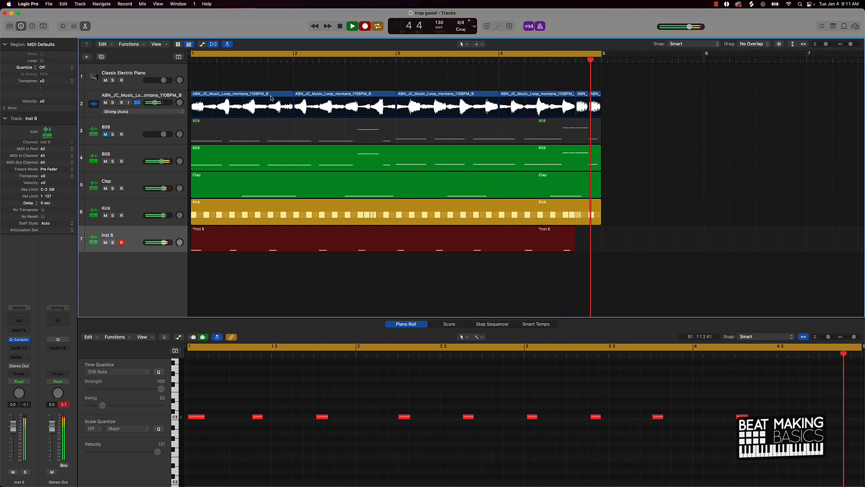
pyautogui.press('space')
pyautogui.press('space')
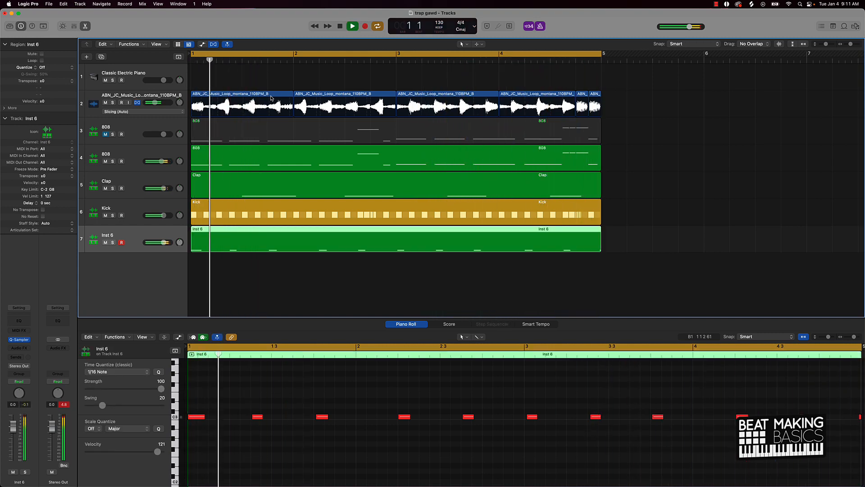
# Step: Play back the recorded kick pattern, select its first note and turn the track 4 808 volume all the way down
pyautogui.press('space')
pyautogui.press('space')
pyautogui.press('space')
pyautogui.click(201, 416)
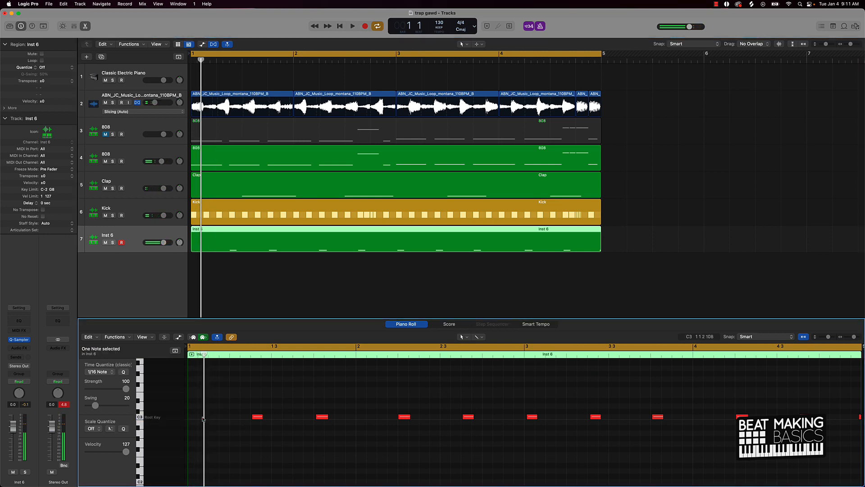
pyautogui.press('space')
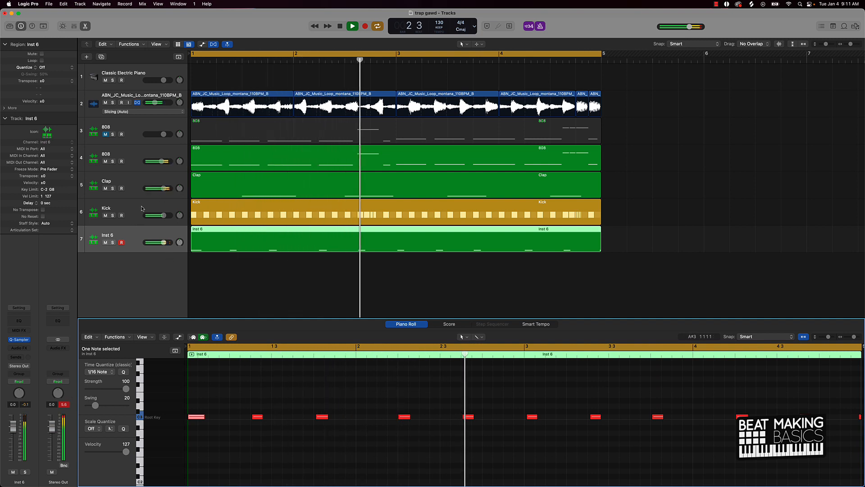
pyautogui.moveTo(163, 161); pyautogui.dragTo(146, 161)
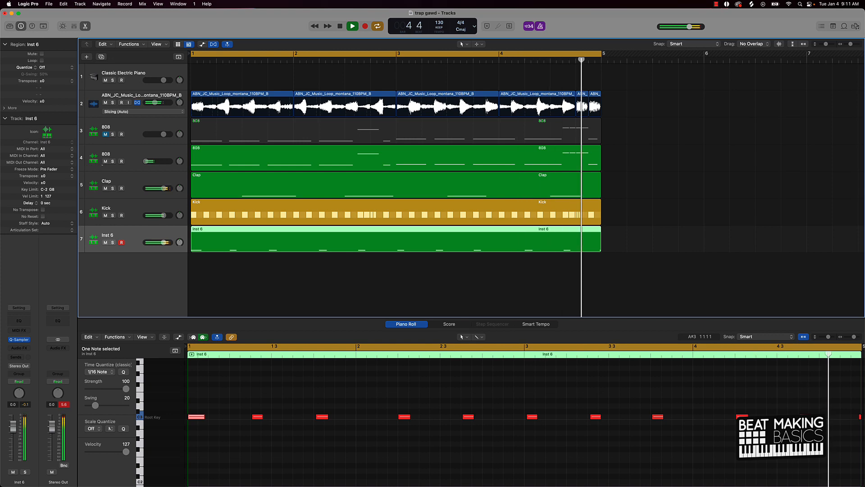
# Step: Rename the Kick track holding the step-sequenced hi-hats as Hat and give its region the same name
pyautogui.doubleClick(106, 208)
pyautogui.write('Ha')
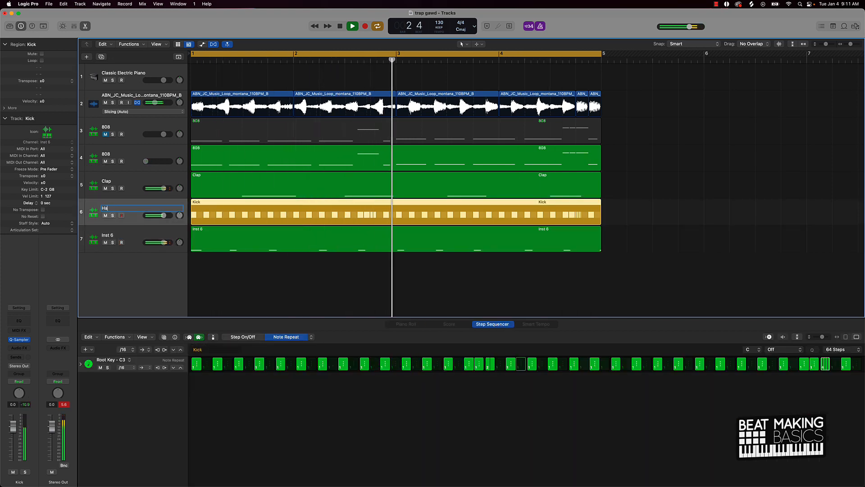
pyautogui.write('t')
pyautogui.press('Return')
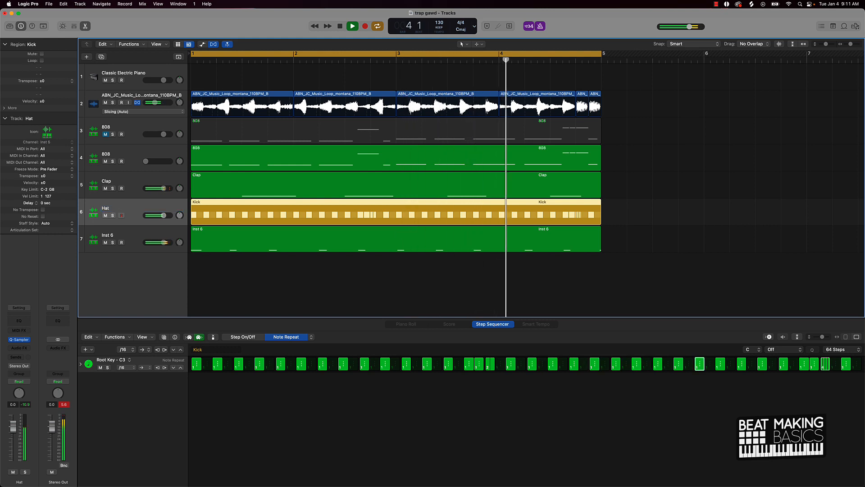
pyautogui.press('super+a')
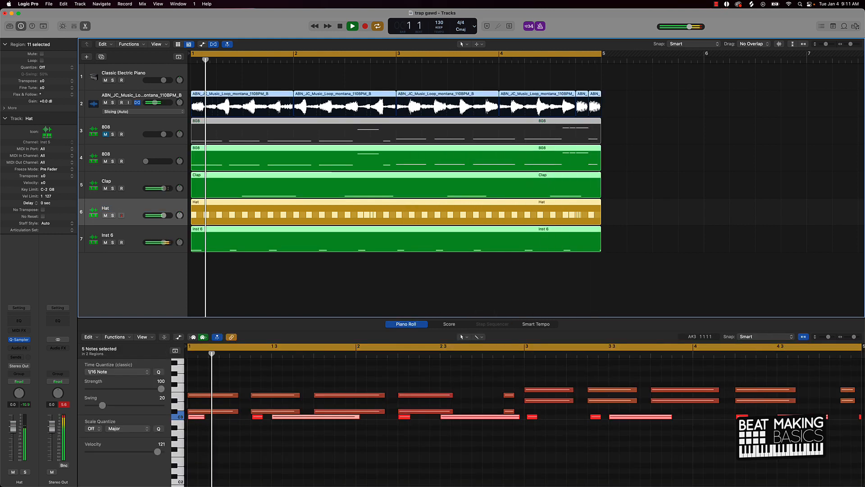
# Step: Quantize all kick notes in the Inst 6 region to 1/16 notes
pyautogui.click(277, 241)
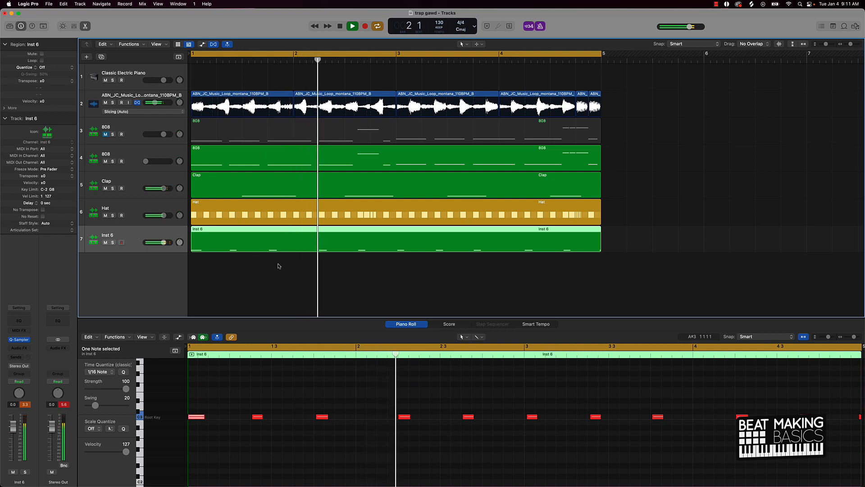
pyautogui.click(290, 393)
pyautogui.press('super+a')
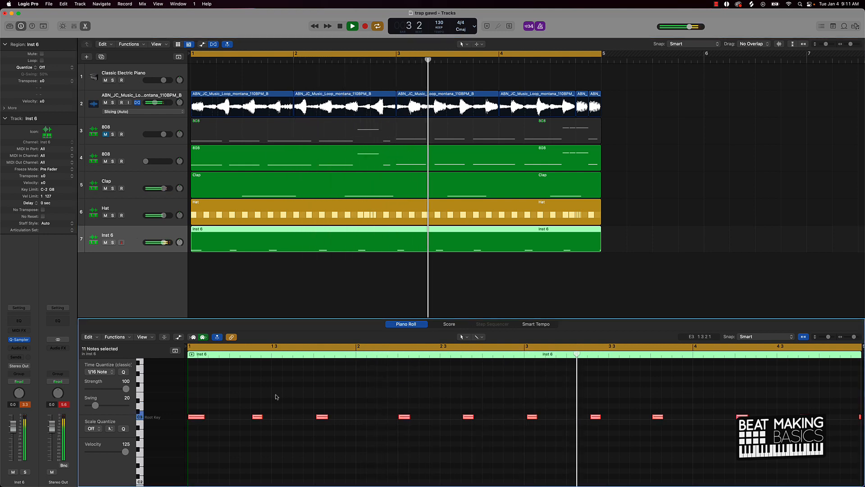
pyautogui.press('q')
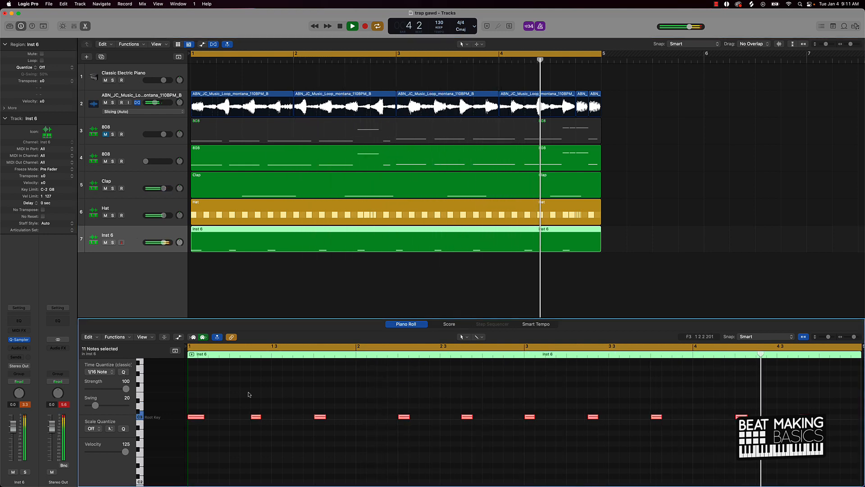
# Step: Add a C3 kick note near the end of bar 4 in the Inst 6 region, close the Event List and play the beat
pyautogui.press('space')
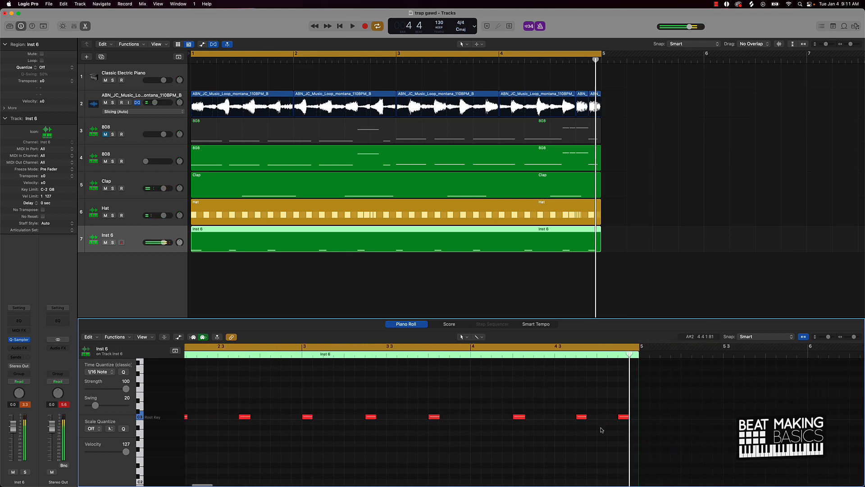
pyautogui.doubleClick(625, 416)
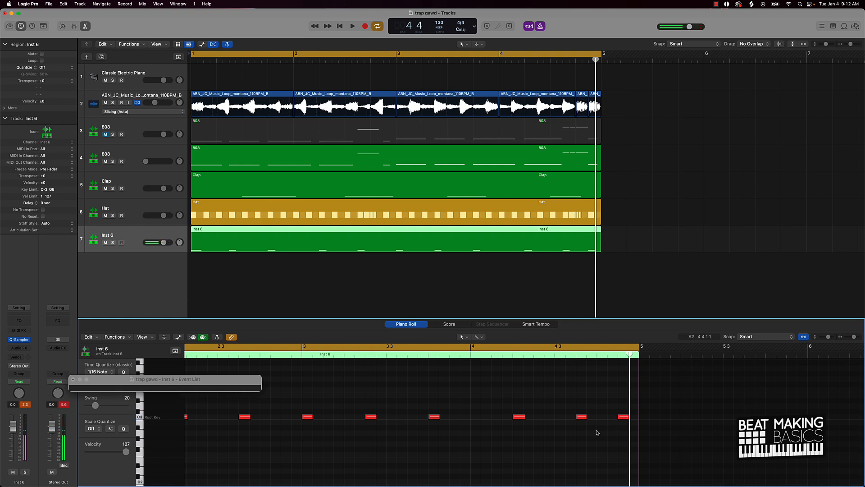
pyautogui.press('space')
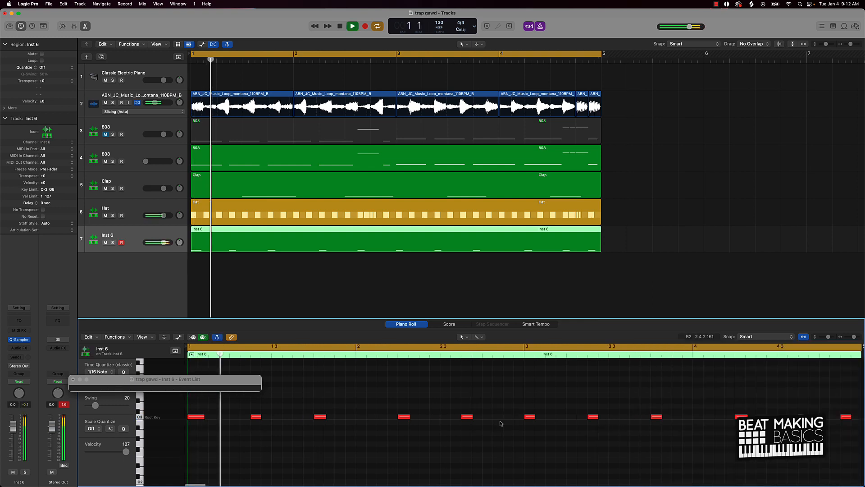
pyautogui.click(73, 379)
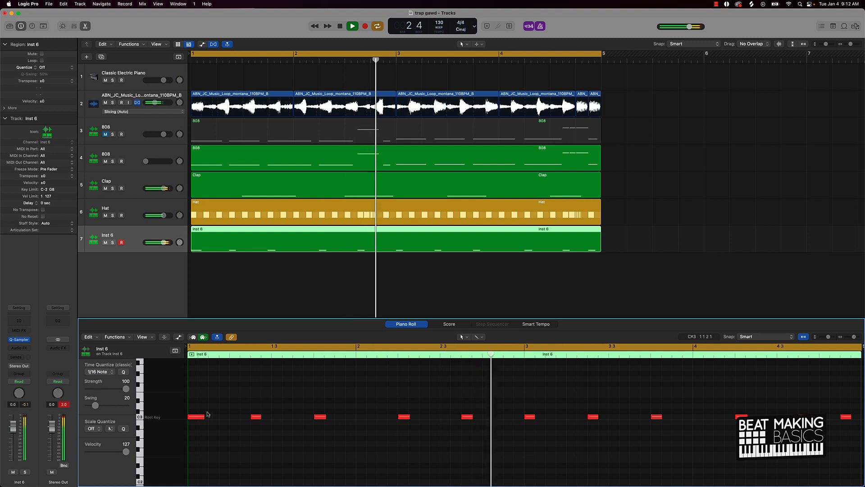
# Step: Add a C3 kick note just before bar 3 in the Inst 6 region and review the pattern during playback
pyautogui.press('space')
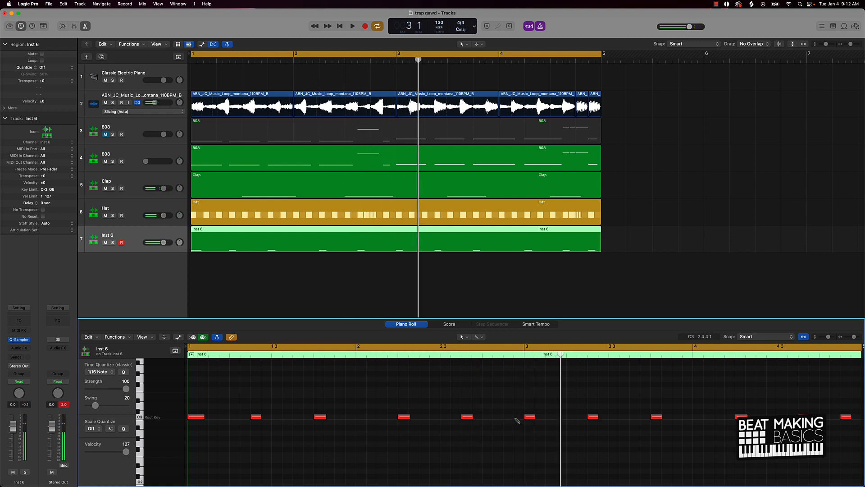
pyautogui.press('space')
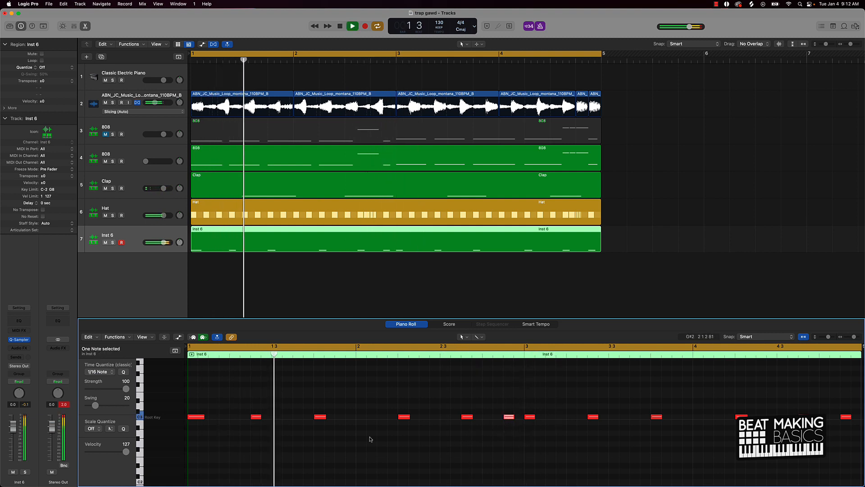
pyautogui.hscroll(5, 473, 435)
pyautogui.hscroll(3, 457, 440)
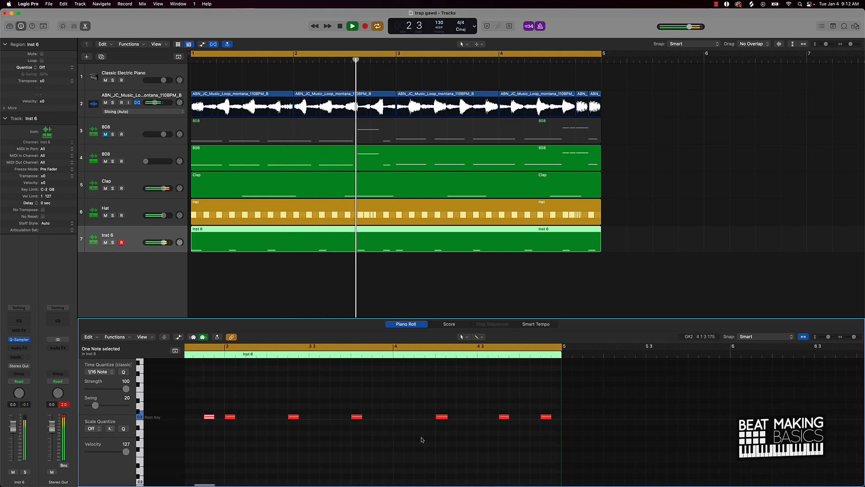
pyautogui.hscroll(-6, 422, 440)
pyautogui.hscroll(5, 422, 440)
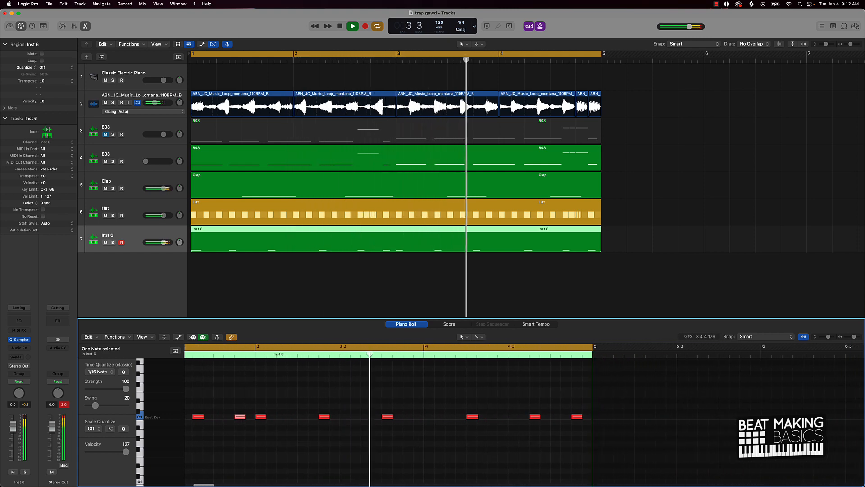
pyautogui.hscroll(5, 424, 440)
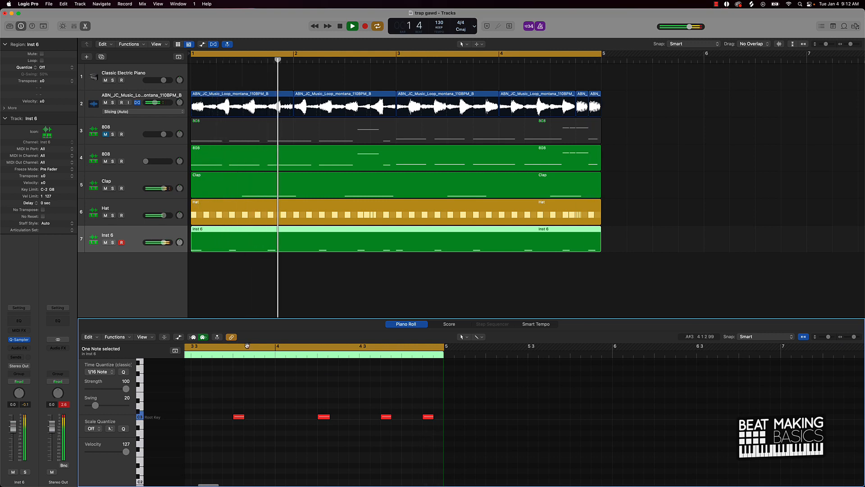
pyautogui.press('space')
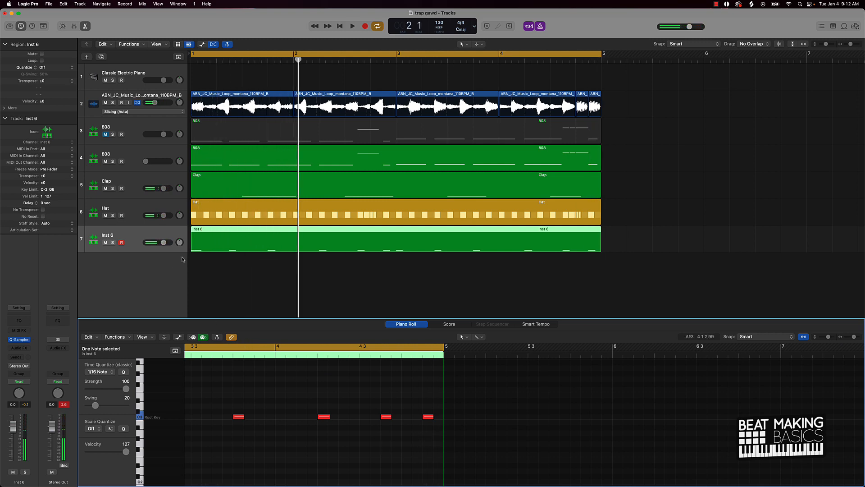
# Step: With the beat playing, raise the Inst 6 kick volume to 0.4 and bring the track 4 808 volume back up
pyautogui.click(302, 393)
pyautogui.press('space')
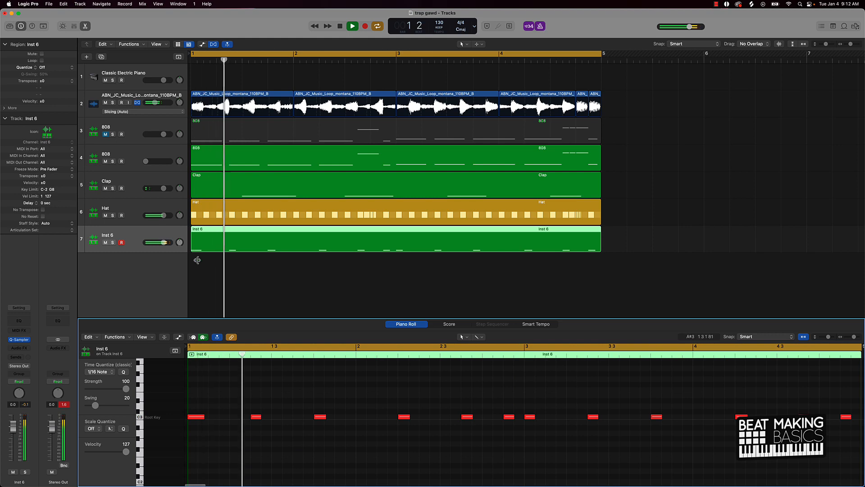
pyautogui.moveTo(170, 244); pyautogui.dragTo(171, 245)
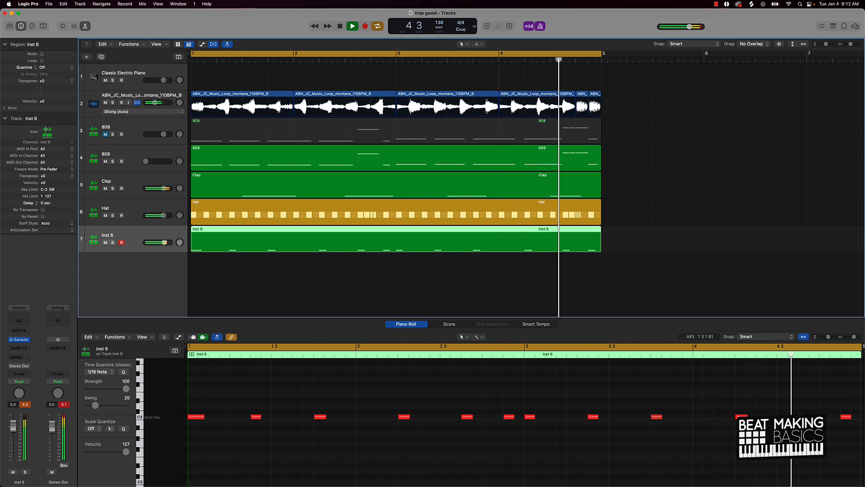
pyautogui.moveTo(145, 161); pyautogui.dragTo(154, 162)
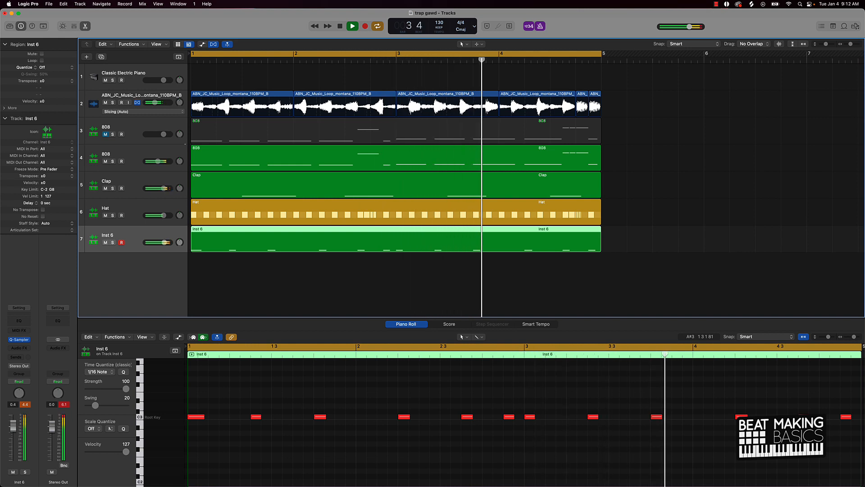
# Step: Delete the 808 region on track 3 and copy the track 4 808 region into its place
pyautogui.click(217, 138)
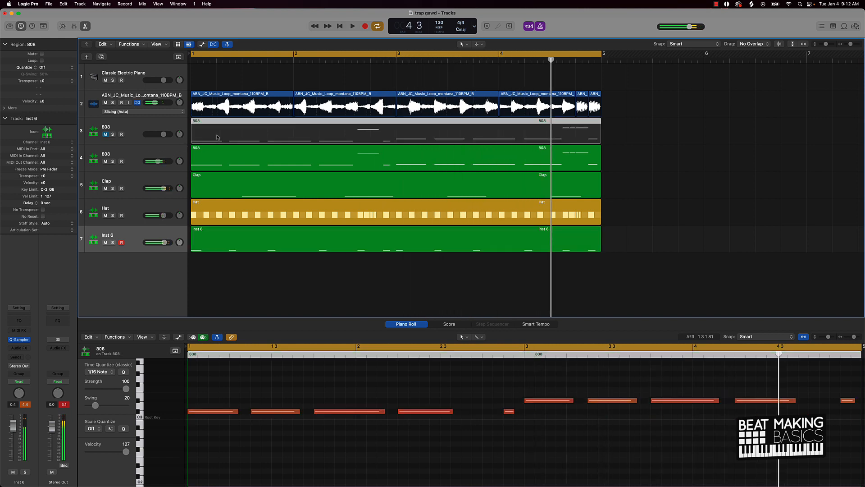
pyautogui.press('Delete')
pyautogui.press('super+z')
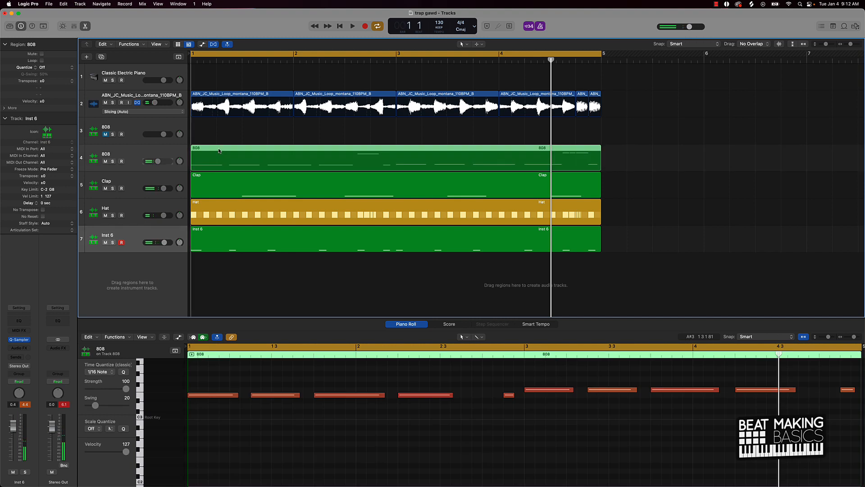
# Step: Mute the track 4 808, unmute the track 3 808 and play the beat with the track 3 region selected
pyautogui.click(105, 162)
pyautogui.click(105, 134)
pyautogui.press('space')
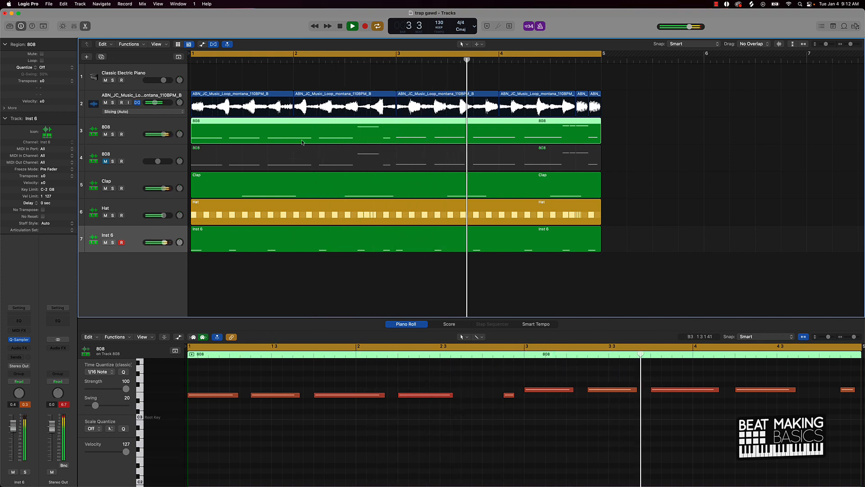
pyautogui.click(766, 151)
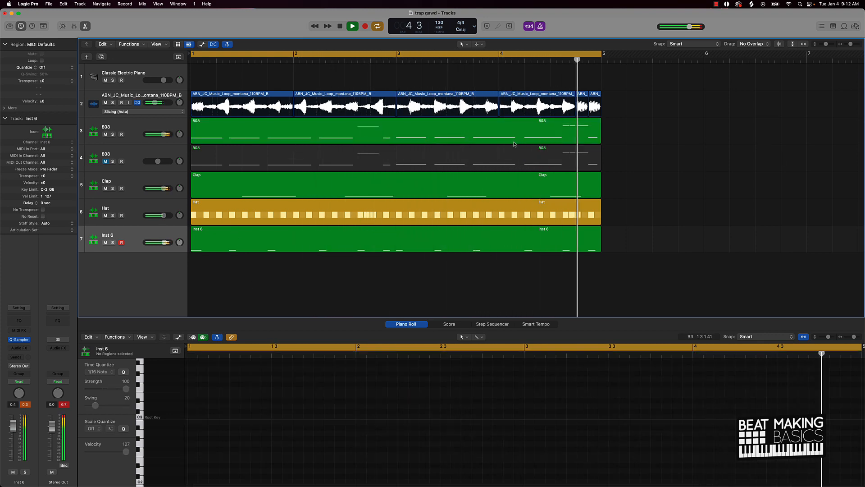
pyautogui.click(514, 127)
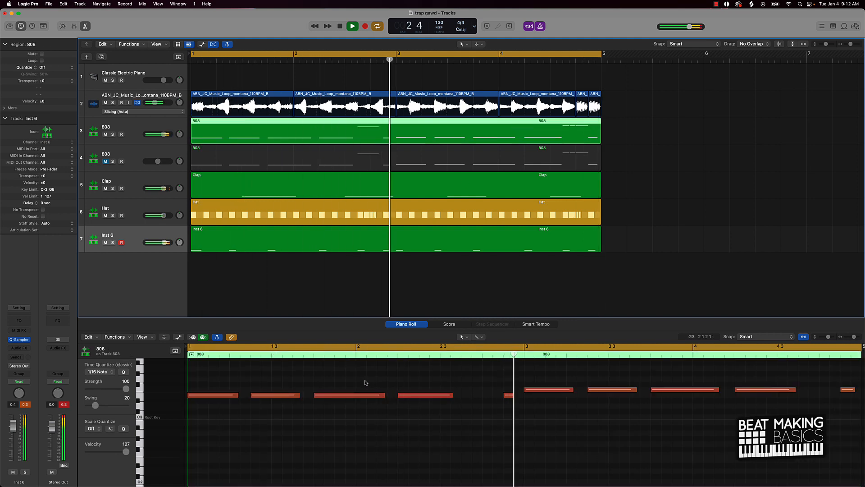
# Step: Lower the high note near the end of bar 2 in the track 3 808 region to its neighbours' pitch and play the beat
pyautogui.press('space')
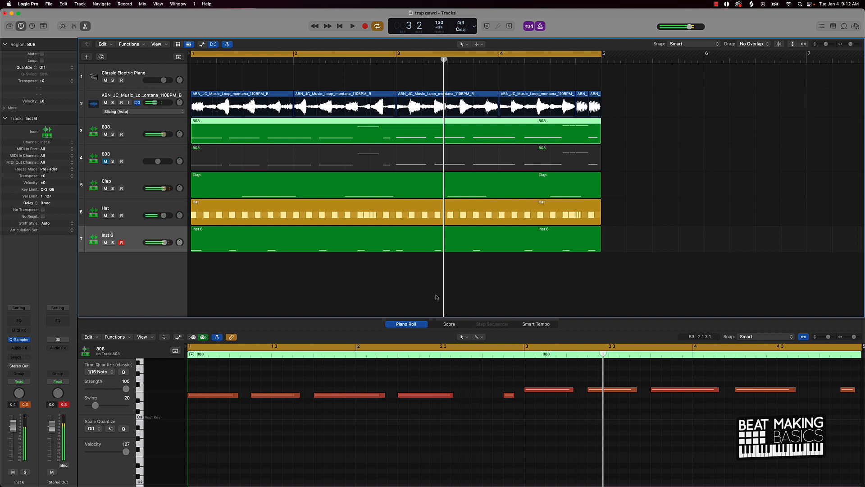
pyautogui.scroll(3, 505, 393)
pyautogui.moveTo(479, 370); pyautogui.dragTo(477, 434)
pyautogui.click(478, 414)
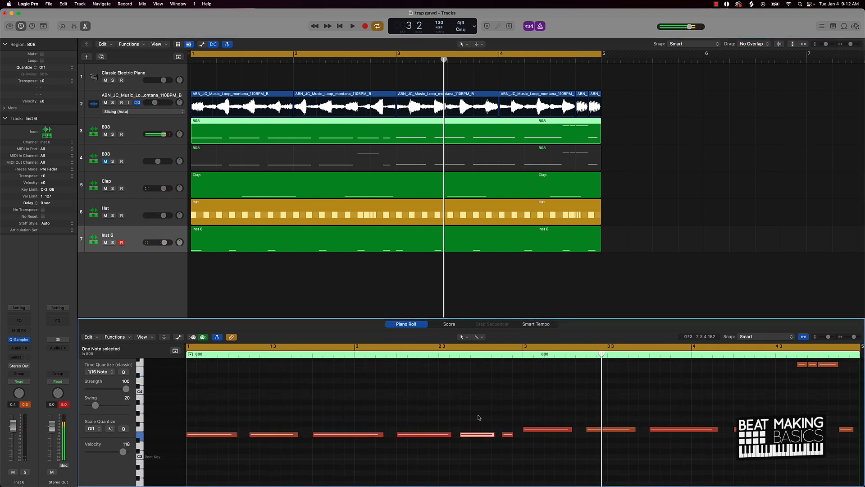
pyautogui.press('space')
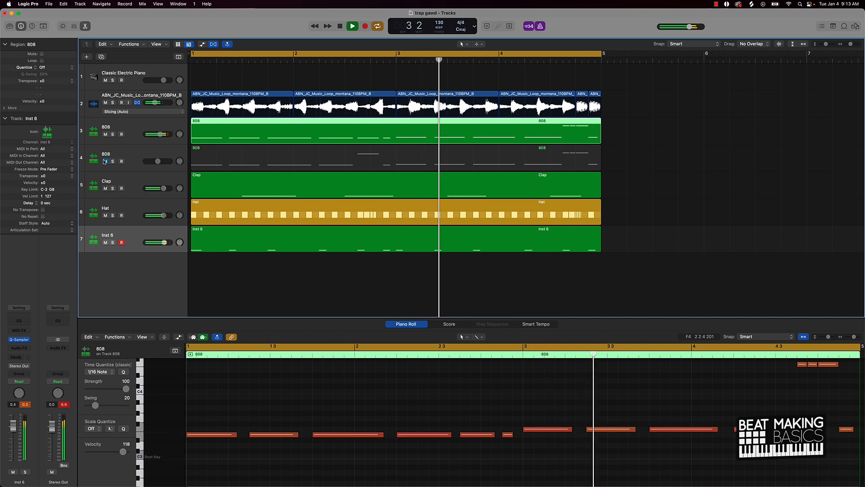
# Step: Unmute the track 4 808, mute the track 3 808, disarm recording on Inst 6 and restart the beat
pyautogui.click(105, 161)
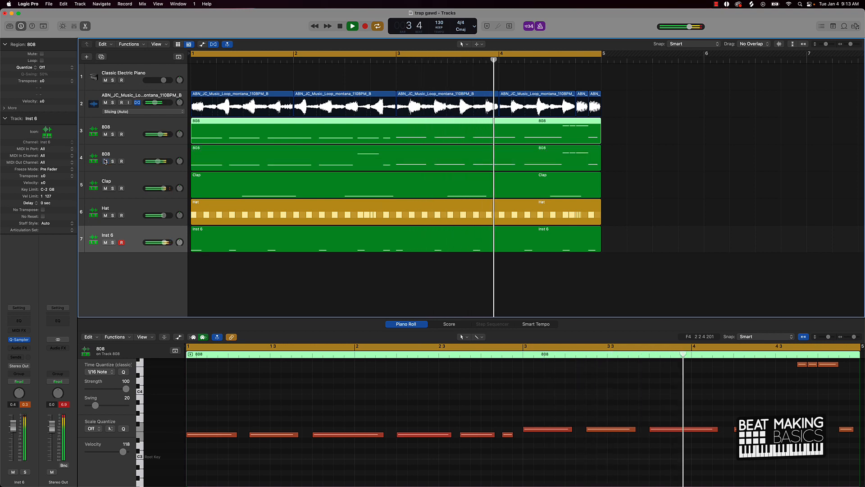
pyautogui.click(106, 134)
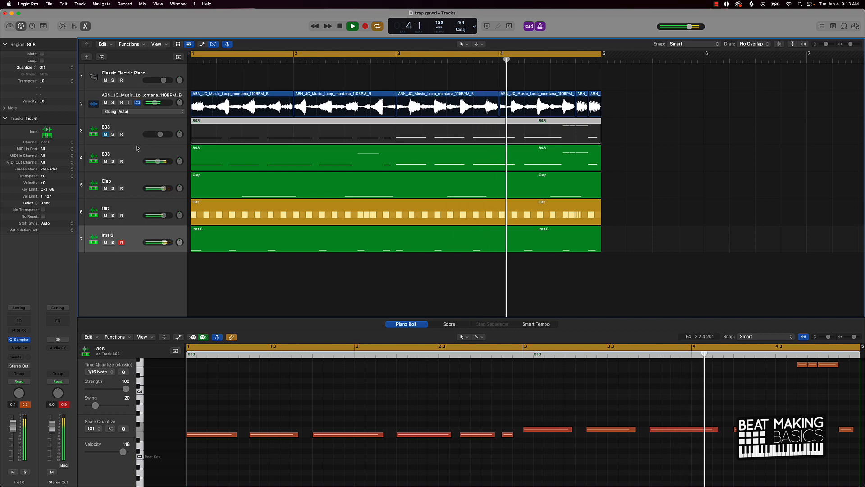
pyautogui.click(122, 242)
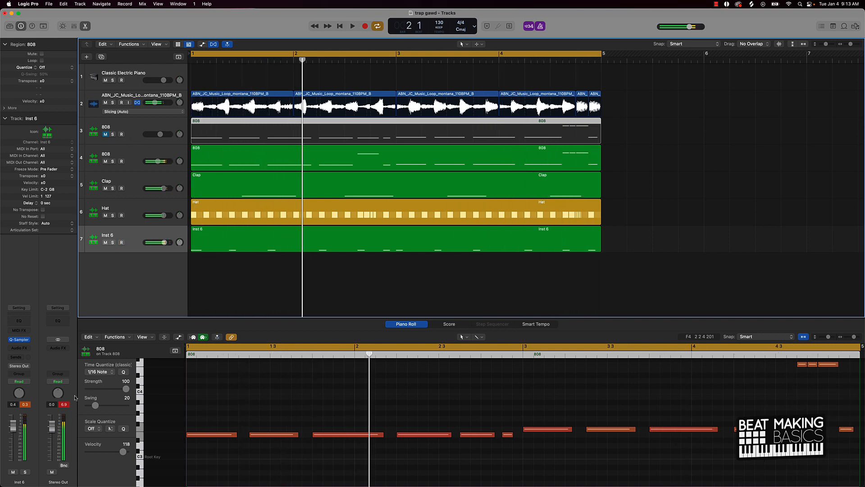
pyautogui.press('space')
pyautogui.press('space')
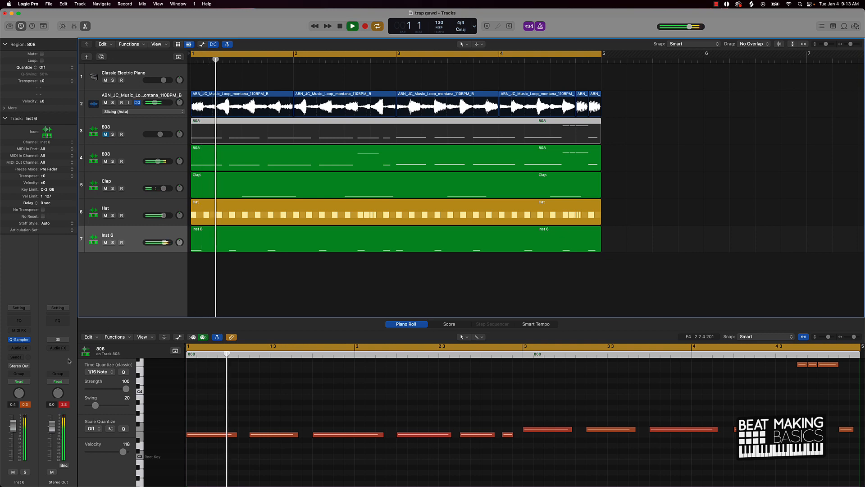
# Step: Stop playback and replace the Inst 6 Quick Sampler sample with Next Level - Kick 01.wav from Finder
pyautogui.press('space')
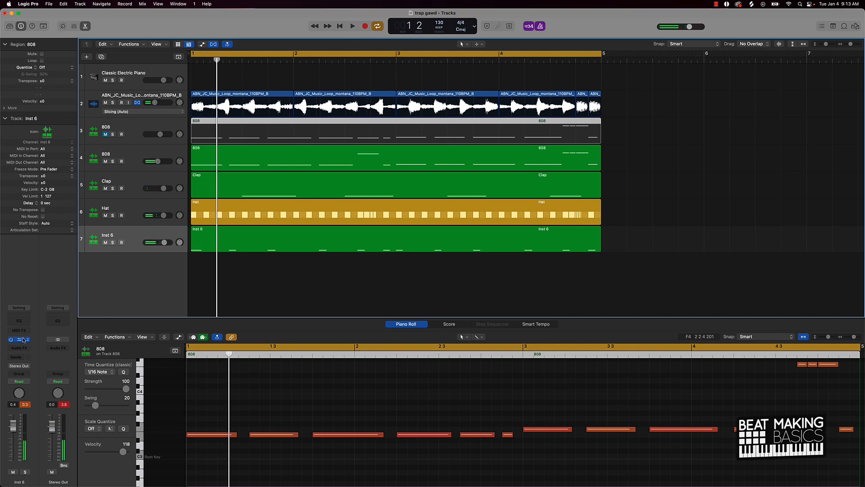
pyautogui.click(24, 340)
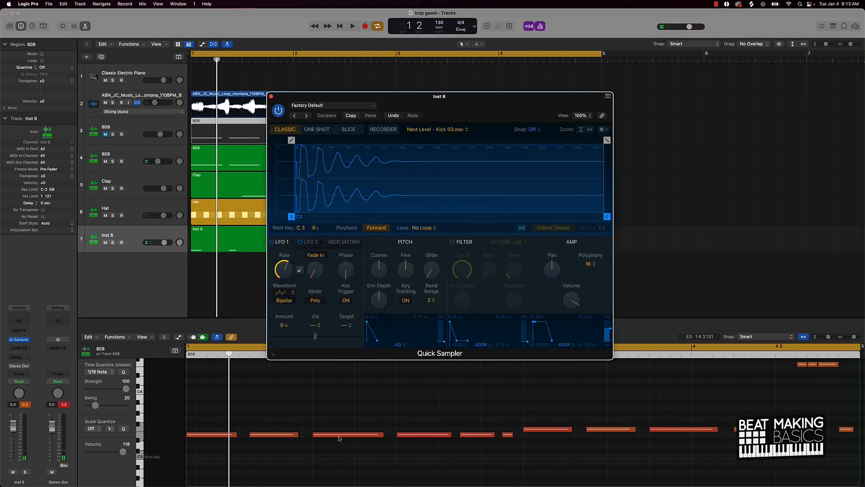
pyautogui.moveTo(238, 474)
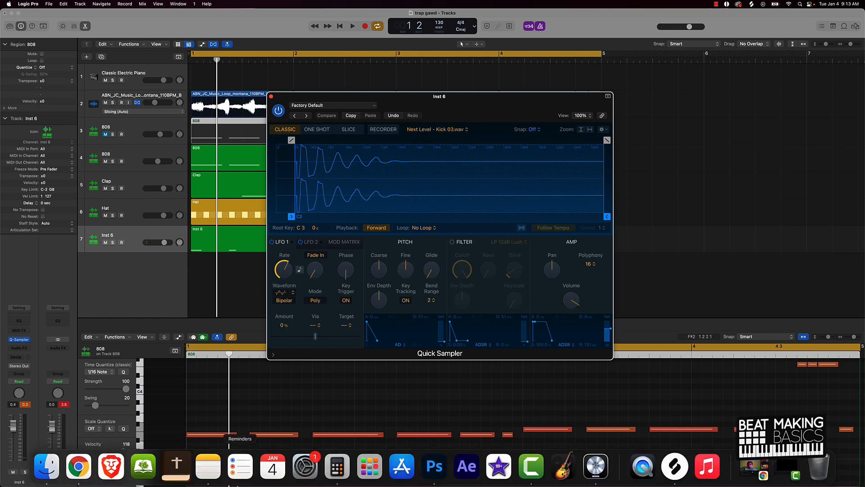
pyautogui.click(47, 467)
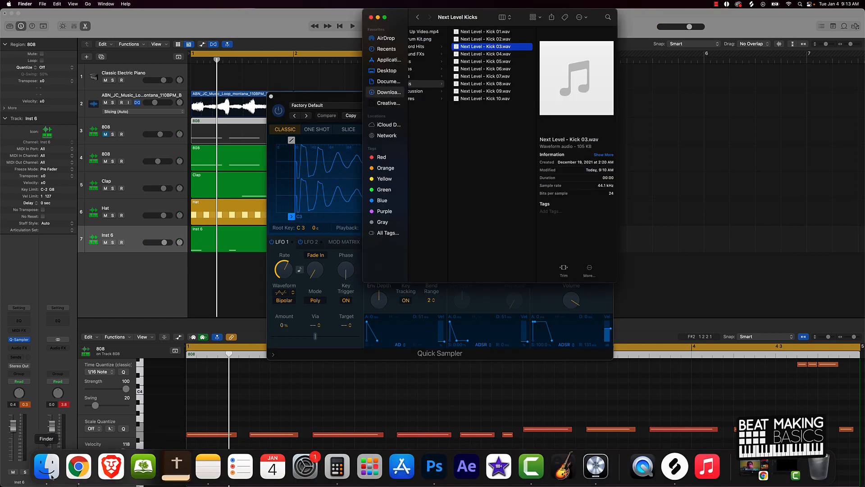
pyautogui.click(496, 40)
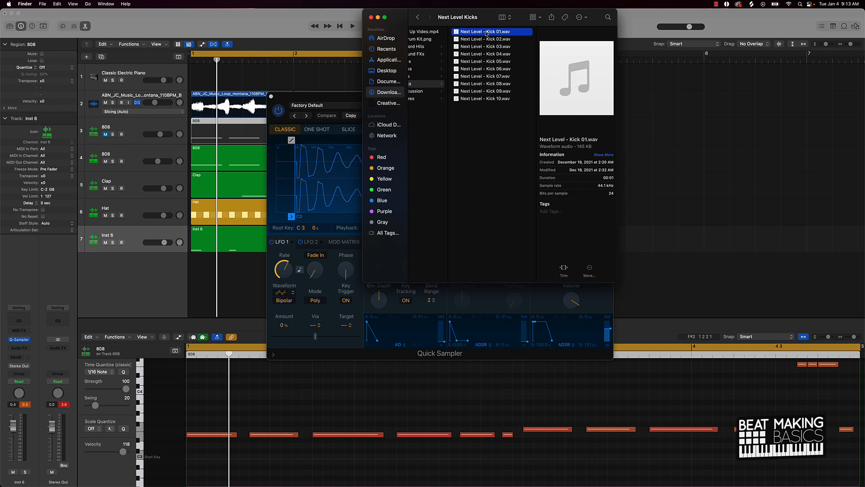
pyautogui.moveTo(367, 163); pyautogui.dragTo(342, 166)
pyautogui.press('space')
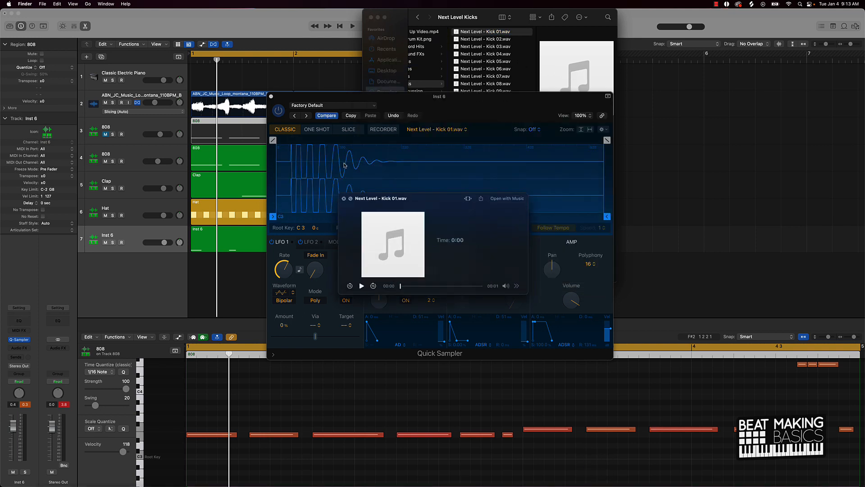
pyautogui.press('space')
# Step: Audition the new kick in the beat, trim its sample start to 0.024 s and close Quick Sampler
pyautogui.click(233, 271)
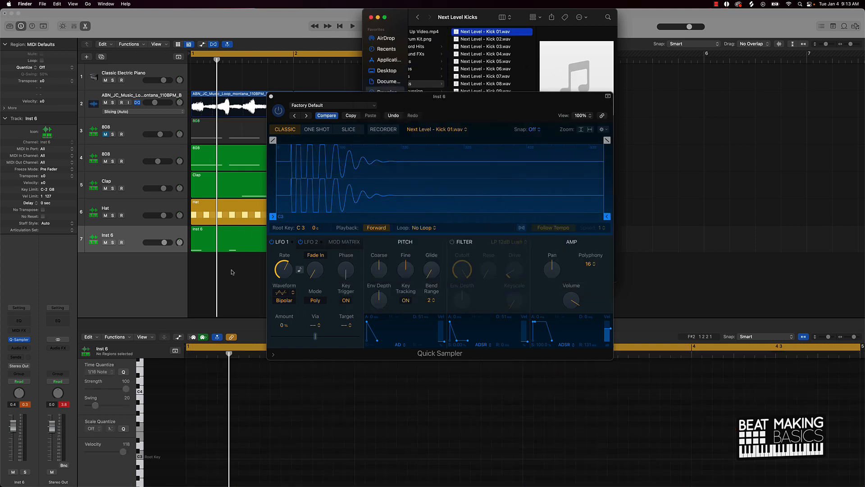
pyautogui.press('space')
pyautogui.press('space')
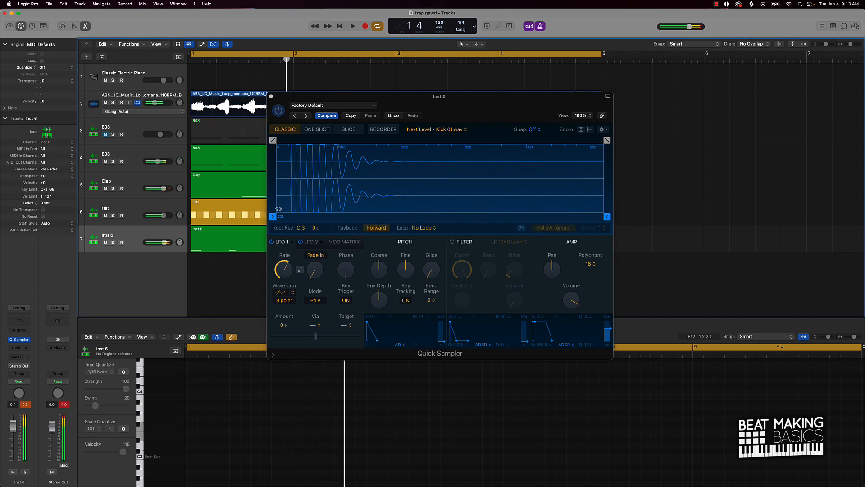
pyautogui.moveTo(276, 212); pyautogui.dragTo(288, 215)
pyautogui.press('space')
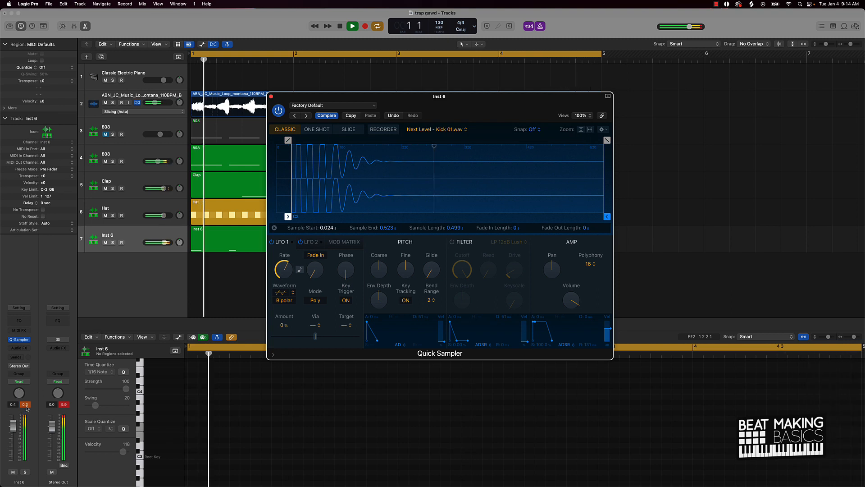
pyautogui.click(14, 424)
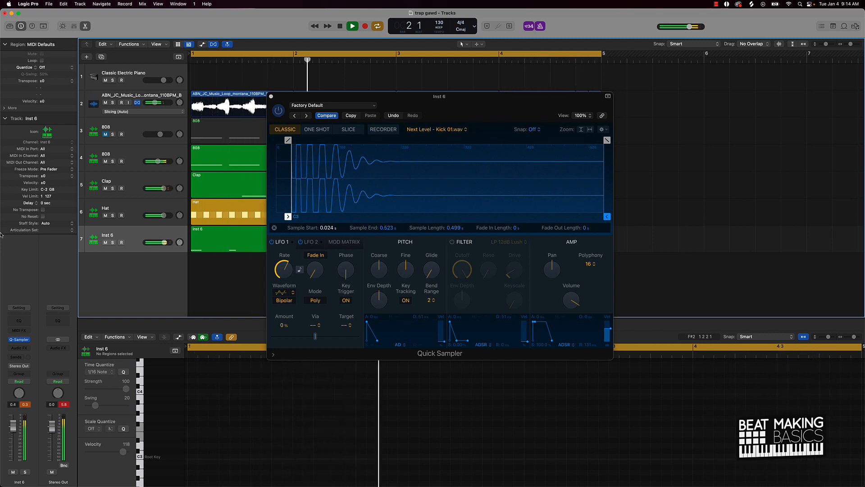
pyautogui.click(271, 97)
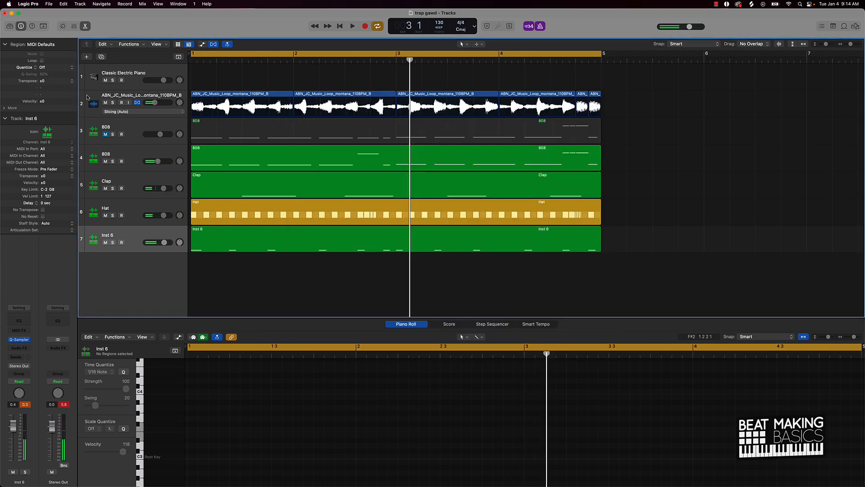
# Step: Duplicate the chopped loop track with its settings, copy all its regions onto the new track and mute the original
pyautogui.click(88, 103)
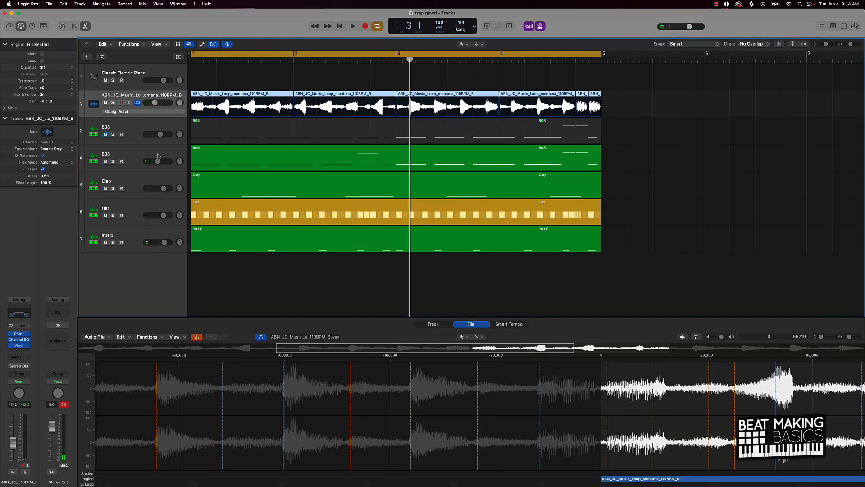
pyautogui.press('super+d')
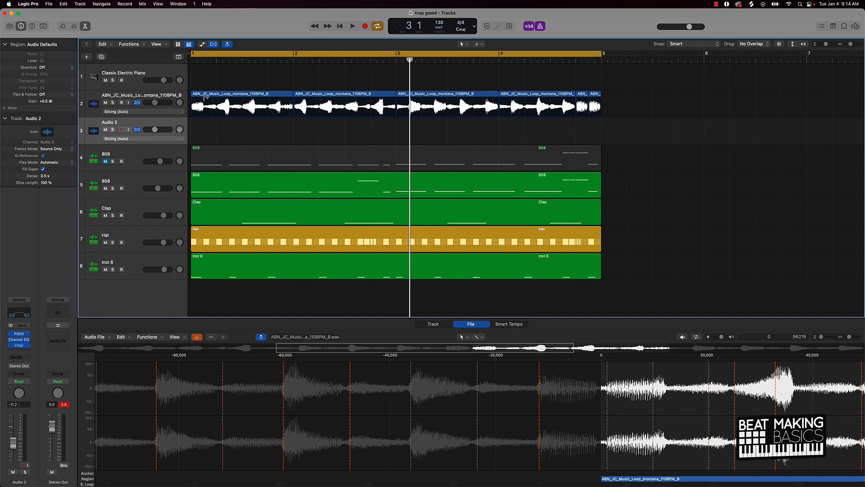
pyautogui.moveTo(476, 111); pyautogui.dragTo(227, 127)
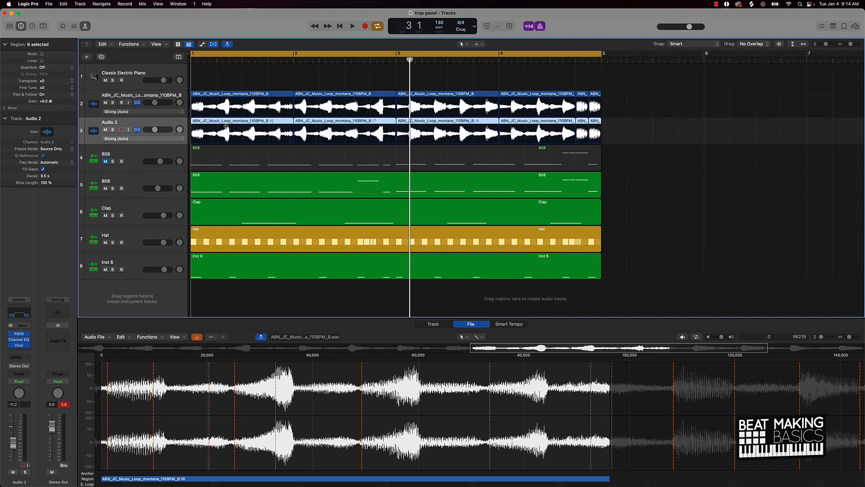
pyautogui.click(105, 103)
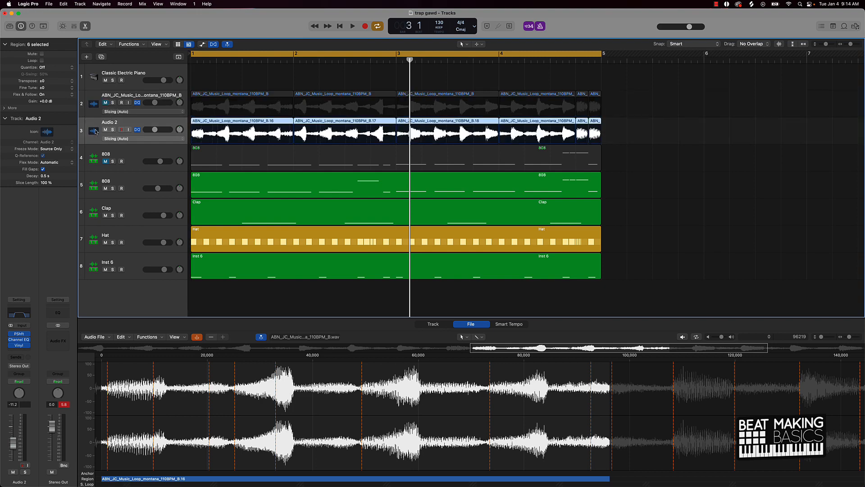
# Step: Add the Cableguys HalfTime effect after Vinyl on the Audio 2 track and move its window clear of the loop regions
pyautogui.click(24, 351)
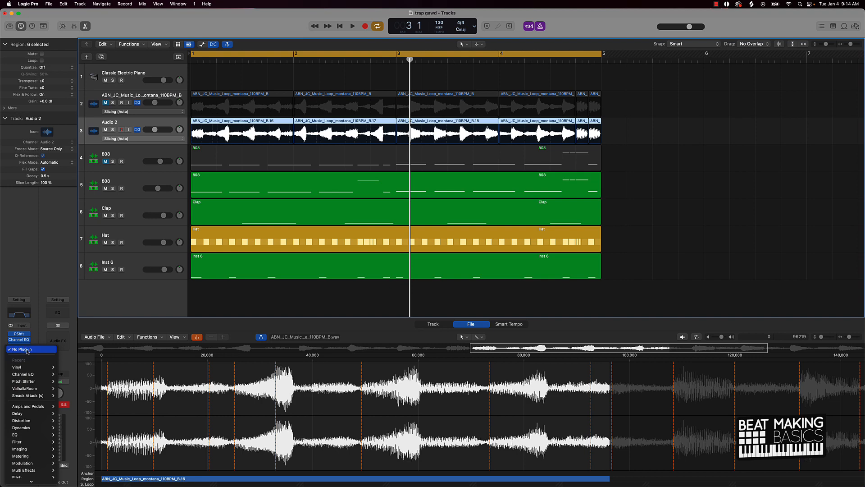
pyautogui.moveTo(26, 481)
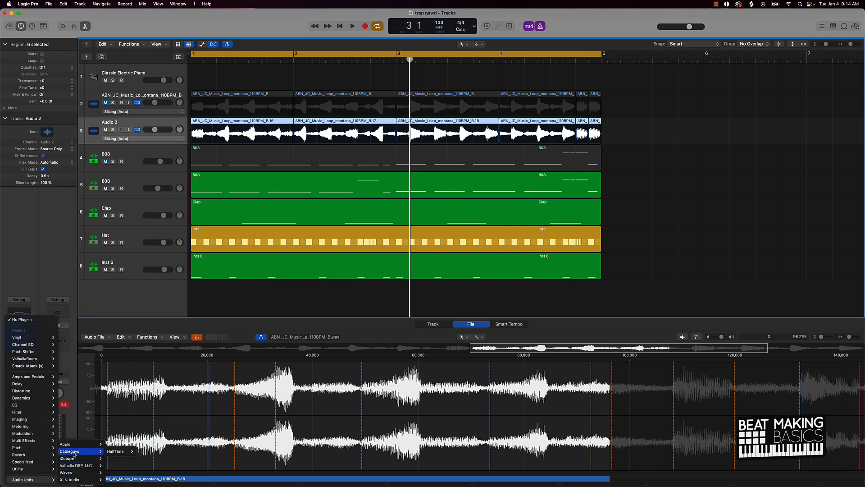
pyautogui.click(140, 452)
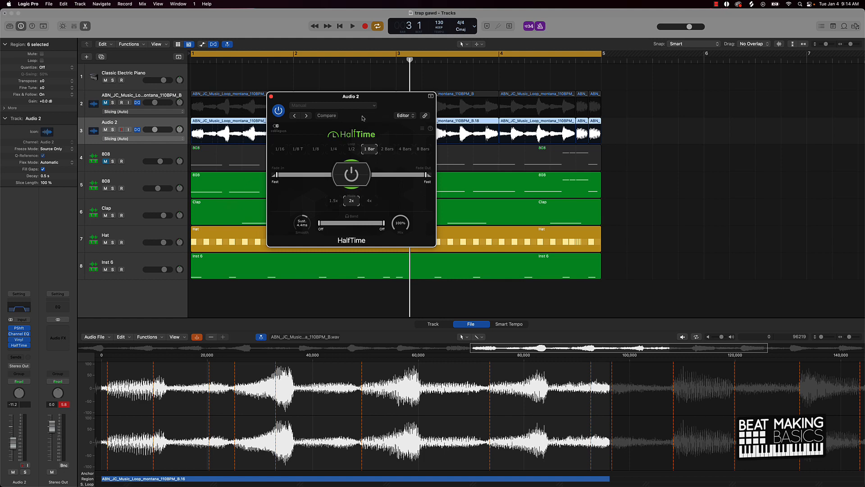
pyautogui.moveTo(378, 93); pyautogui.dragTo(548, 154)
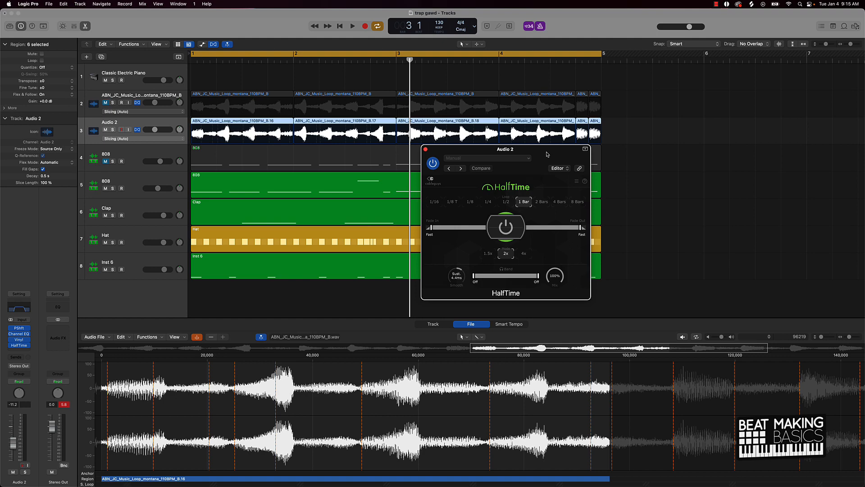
pyautogui.moveTo(547, 155); pyautogui.dragTo(545, 158)
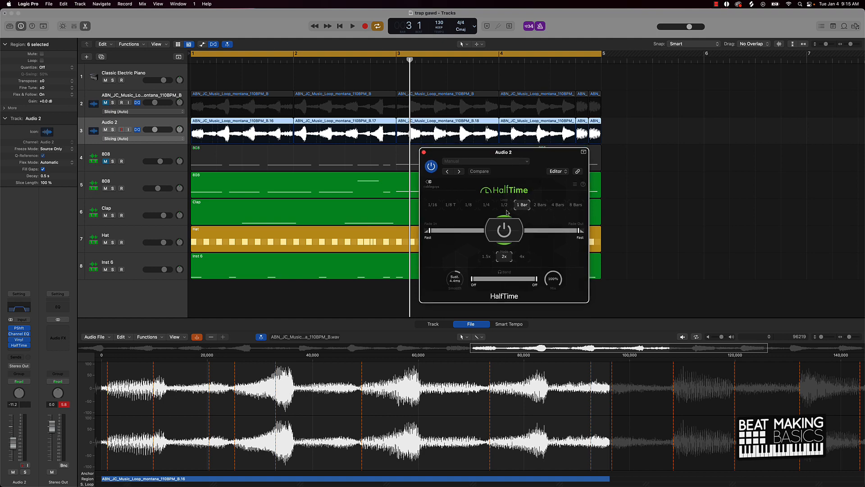
# Step: With the beat playing, limit HalfTime's band to 110 Hz–13.5 kHz, close the plug-in and deselect the loop regions
pyautogui.press('space')
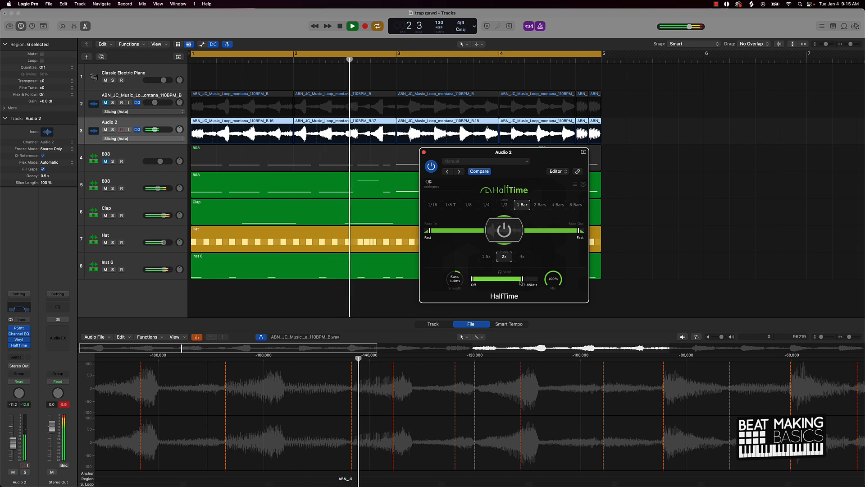
pyautogui.moveTo(478, 279); pyautogui.dragTo(490, 279)
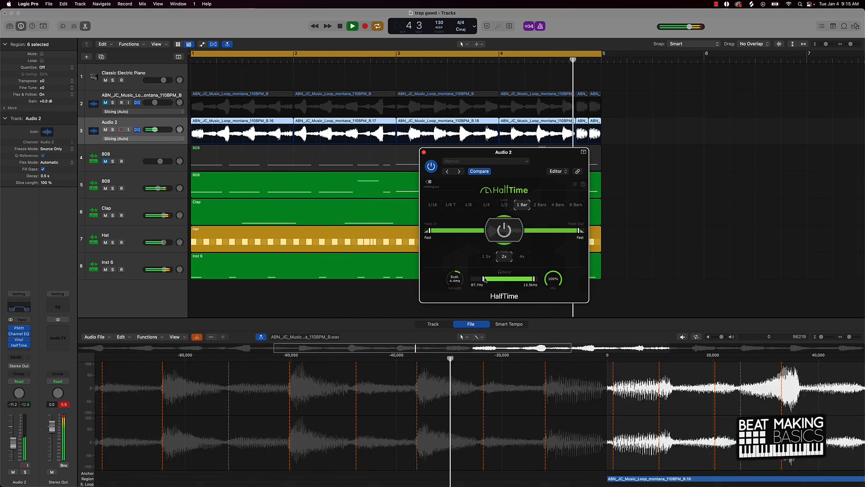
pyautogui.moveTo(484, 279); pyautogui.dragTo(485, 279)
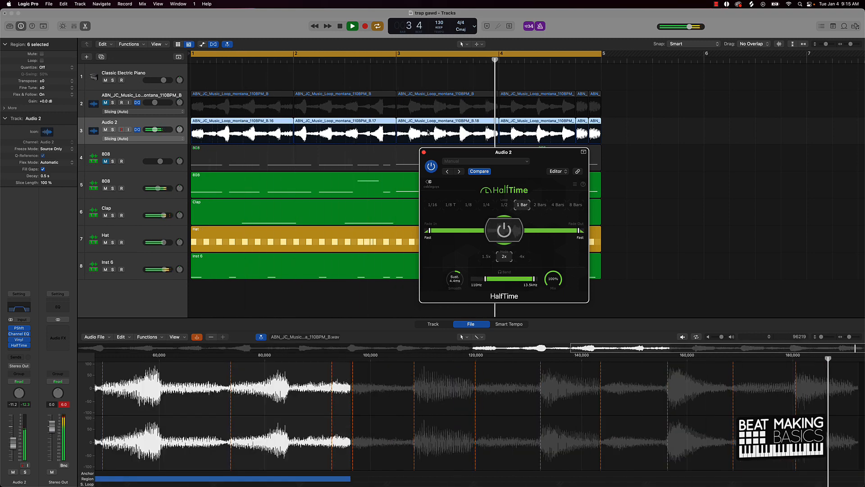
pyautogui.click(424, 152)
pyautogui.click(664, 170)
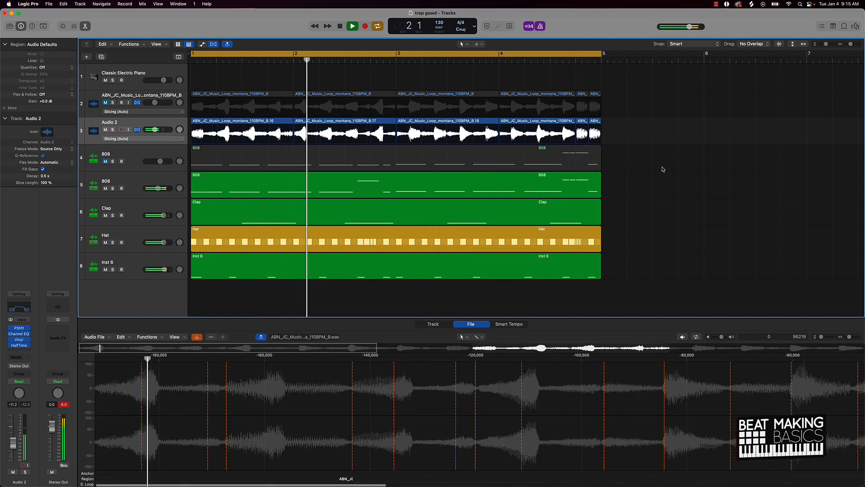
# Step: Insert the stereo Waves RBass plug-in on the unmuted 808 track
pyautogui.click(204, 167)
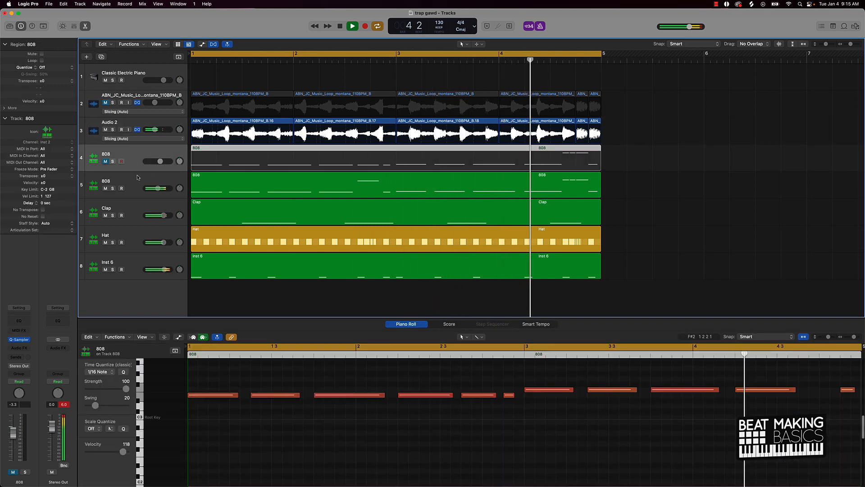
pyautogui.click(137, 180)
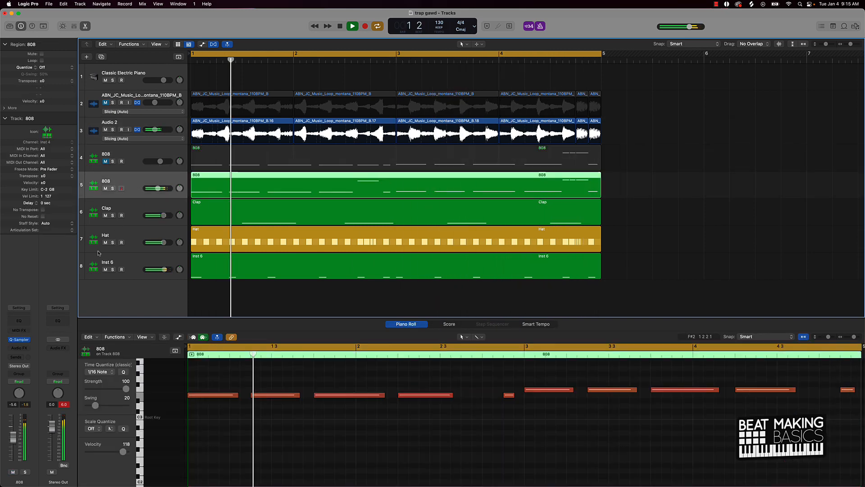
pyautogui.click(19, 348)
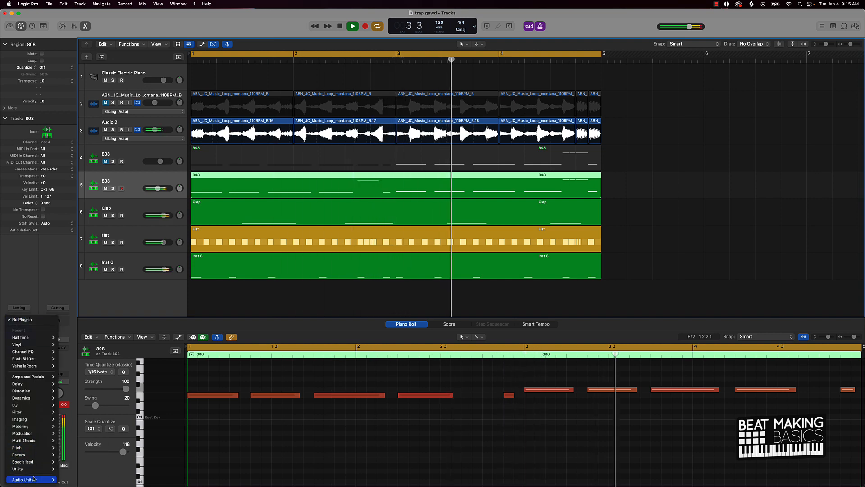
pyautogui.moveTo(34, 479)
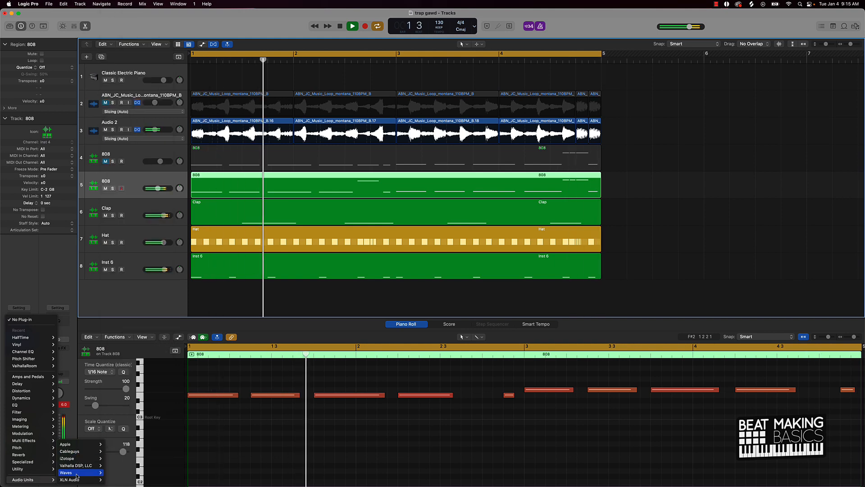
pyautogui.moveTo(77, 474)
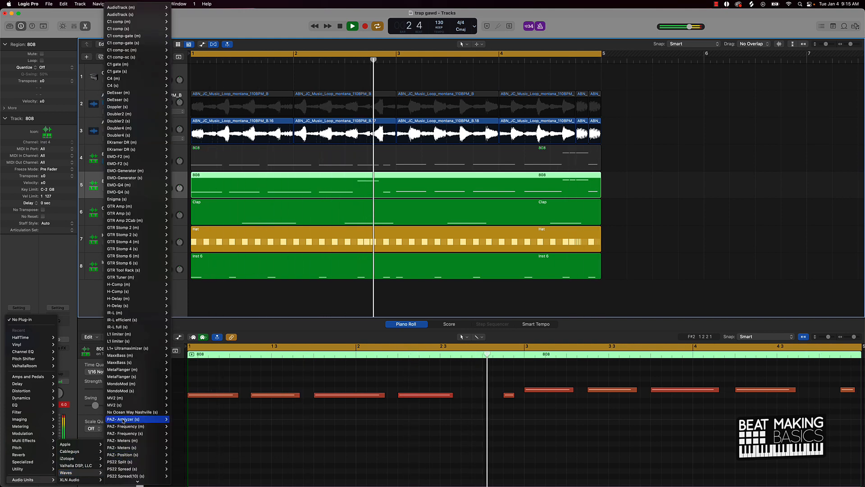
pyautogui.scroll(-10, 122, 405)
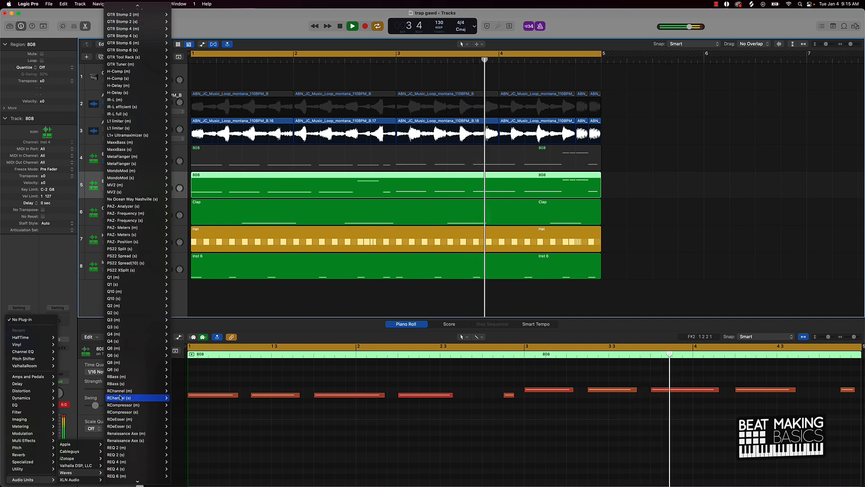
pyautogui.scroll(-2, 121, 392)
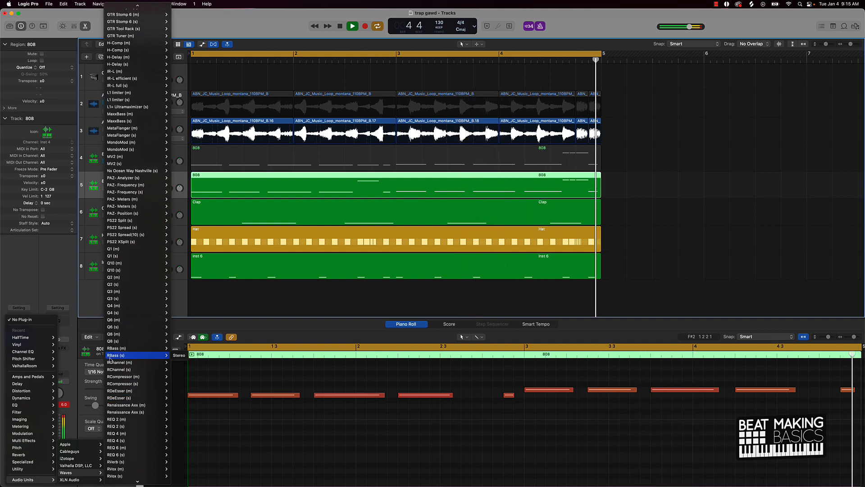
pyautogui.click(110, 355)
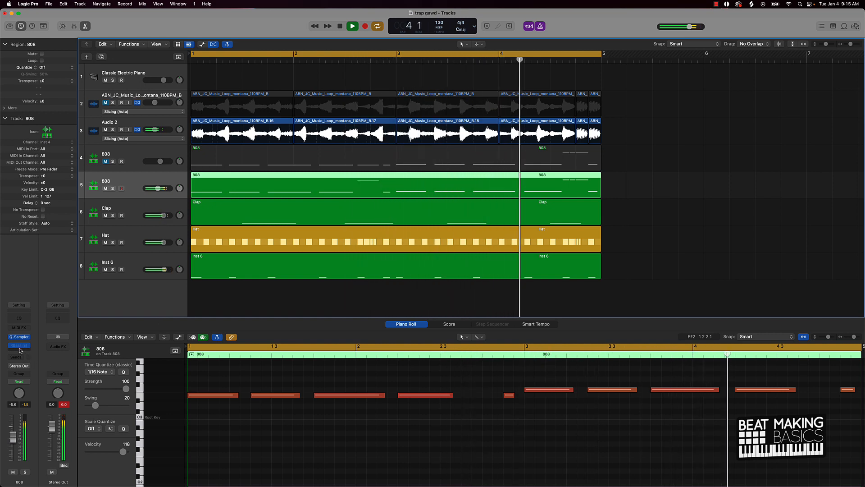
pyautogui.moveTo(19, 349)
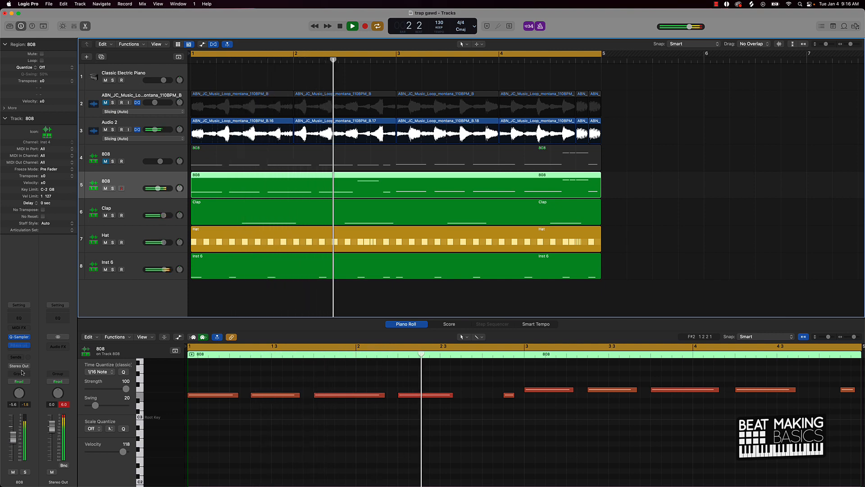
# Step: Open RBass and, with the beat playing, set its intensity to -5.9 and frequency to 72
pyautogui.press('space')
pyautogui.click(64, 404)
pyautogui.click(20, 345)
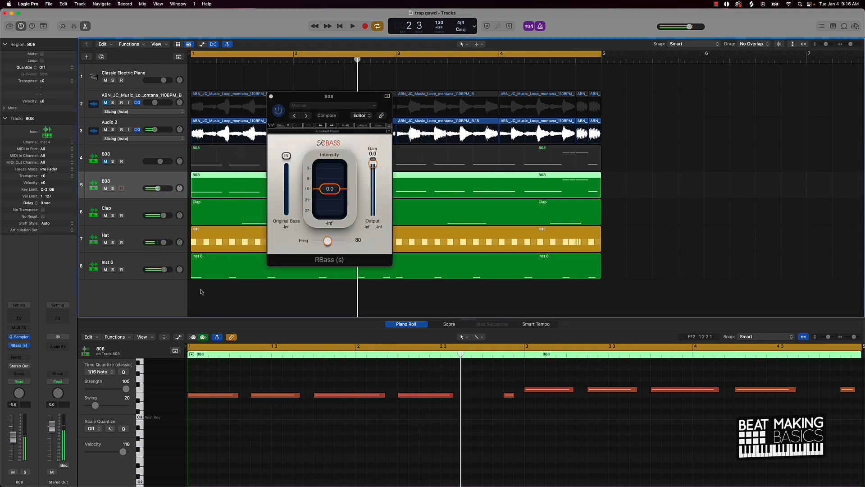
pyautogui.press('space')
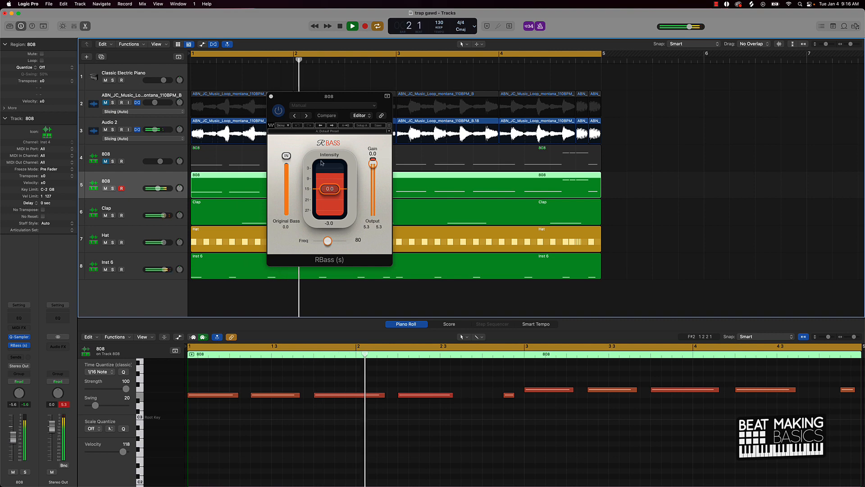
pyautogui.moveTo(330, 194); pyautogui.dragTo(334, 237)
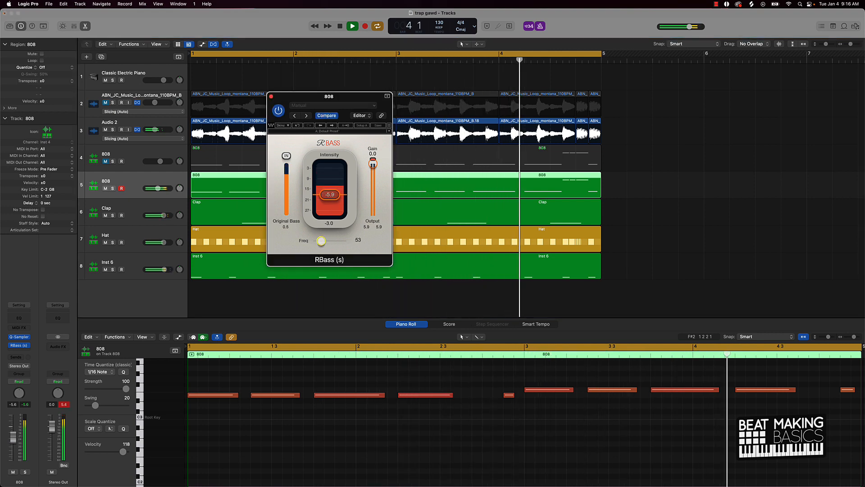
pyautogui.moveTo(327, 241)
pyautogui.mouseDown()
pyautogui.moveTo(316, 241)
pyautogui.moveTo(333, 241)
pyautogui.moveTo(326, 240)
pyautogui.mouseUp()
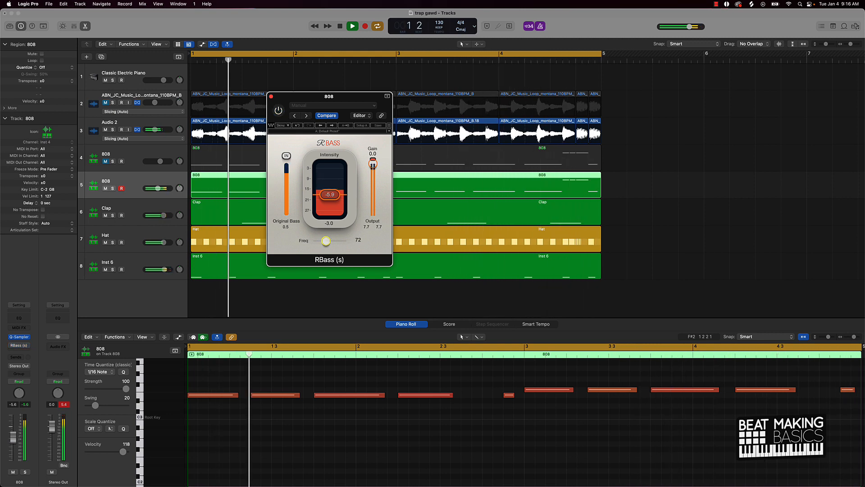
# Step: Compare the 808 with RBass bypassed and active, lower its gain to -0.2, stop playback and close the plug-in
pyautogui.click(278, 110)
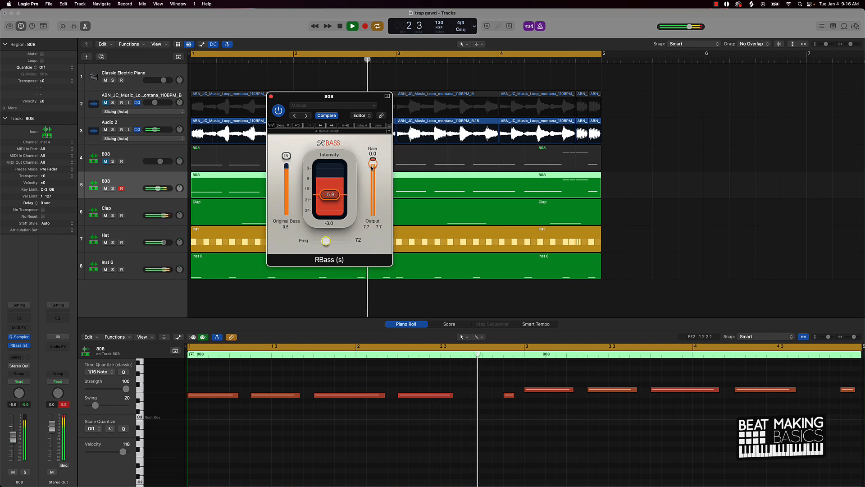
pyautogui.moveTo(373, 163); pyautogui.dragTo(372, 165)
pyautogui.press('space')
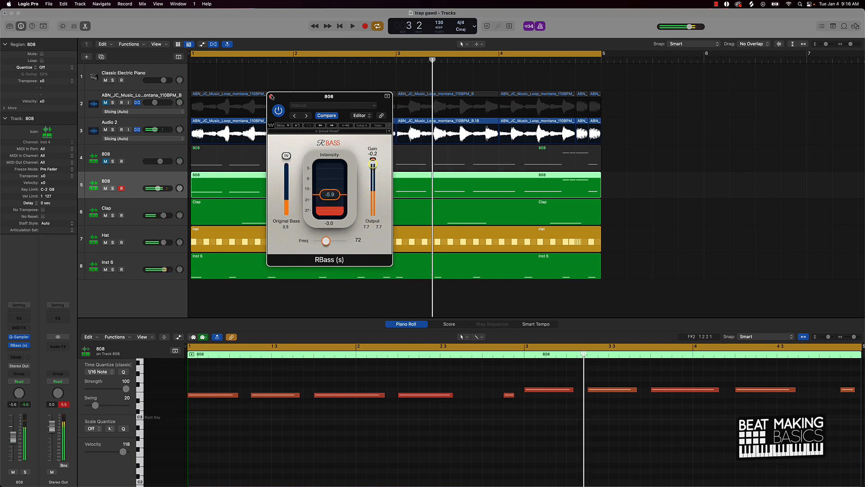
pyautogui.click(271, 97)
pyautogui.click(306, 292)
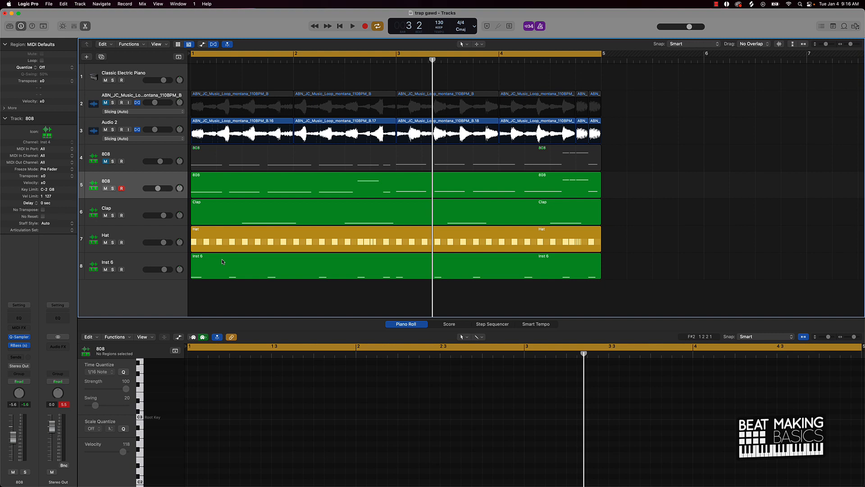
# Step: Rename the Inst 6 track as Kick and name all regions after their tracks
pyautogui.doubleClick(138, 262)
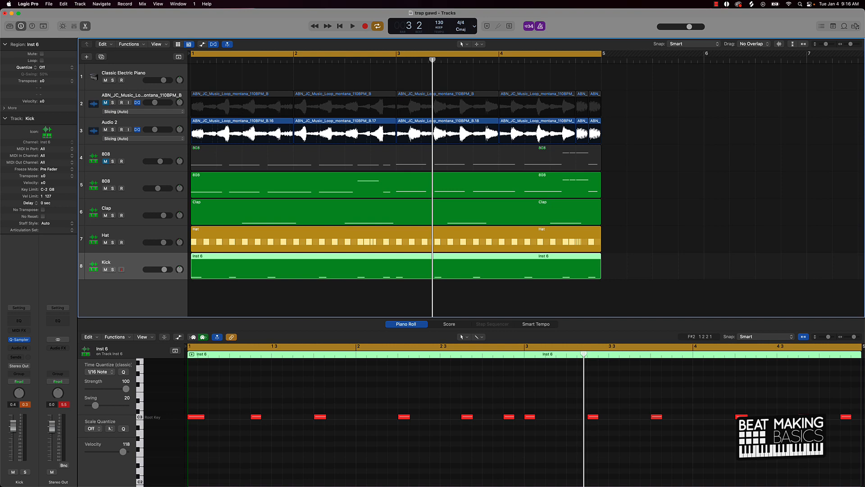
pyautogui.press('super+a')
pyautogui.hotkey('alt', 'shift', 'n')
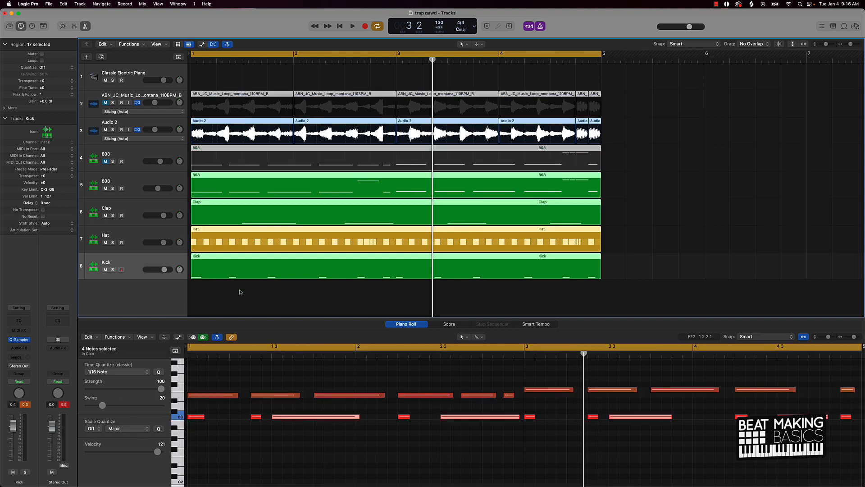
pyautogui.click(240, 292)
# Step: Insert the stereo Waves Smack Attack plug-in on the Kick track and set its attack to 39
pyautogui.click(131, 266)
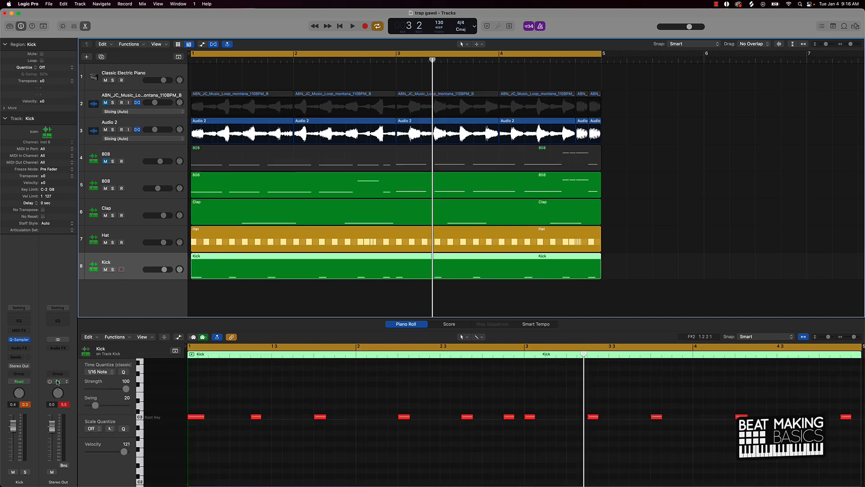
pyautogui.click(27, 340)
pyautogui.moveTo(28, 481)
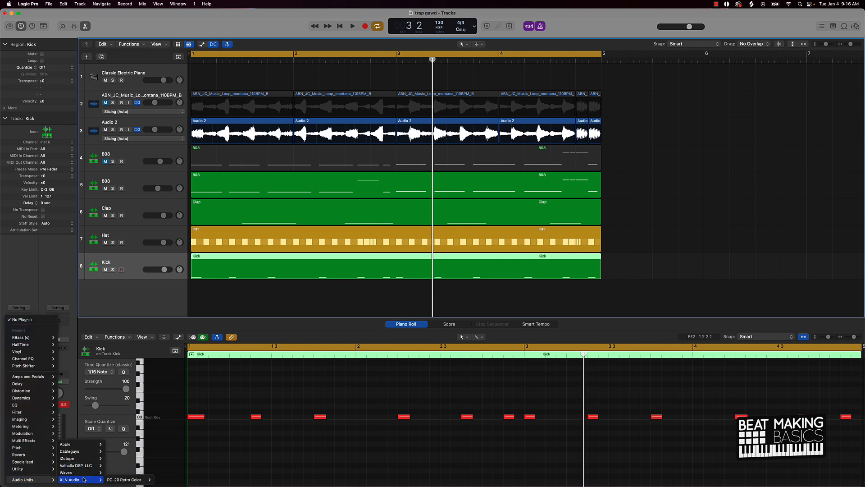
pyautogui.moveTo(72, 472)
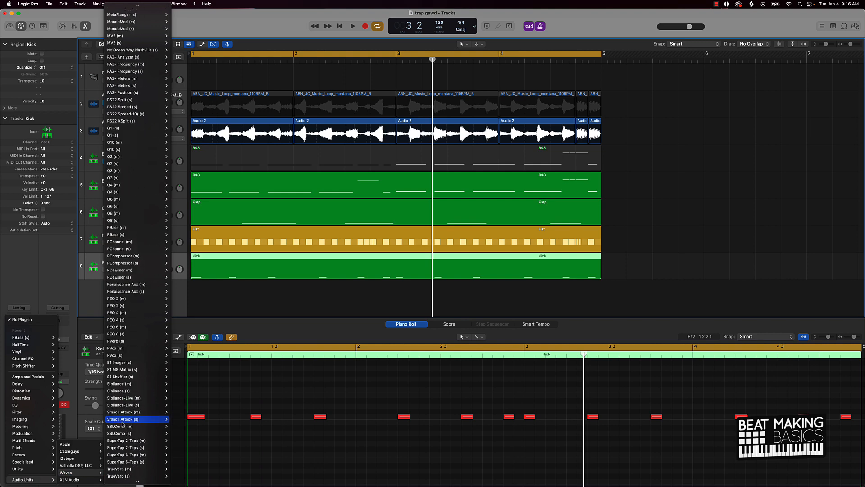
pyautogui.scroll(-5, 123, 424)
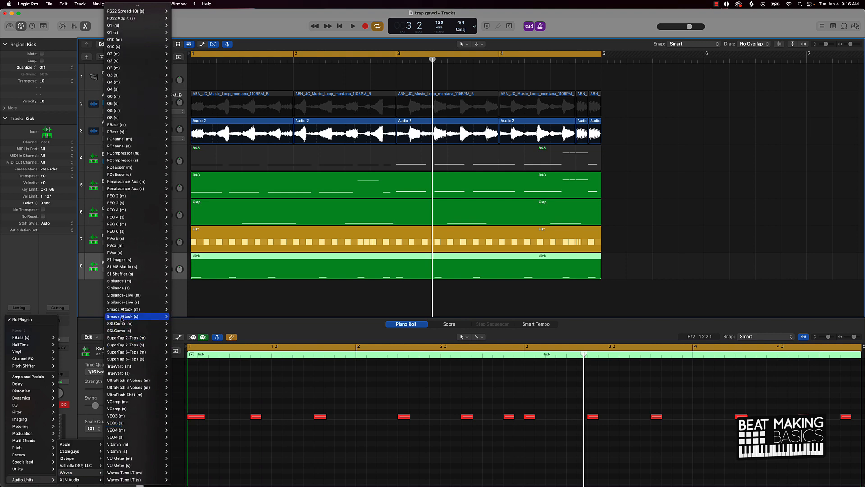
pyautogui.click(178, 316)
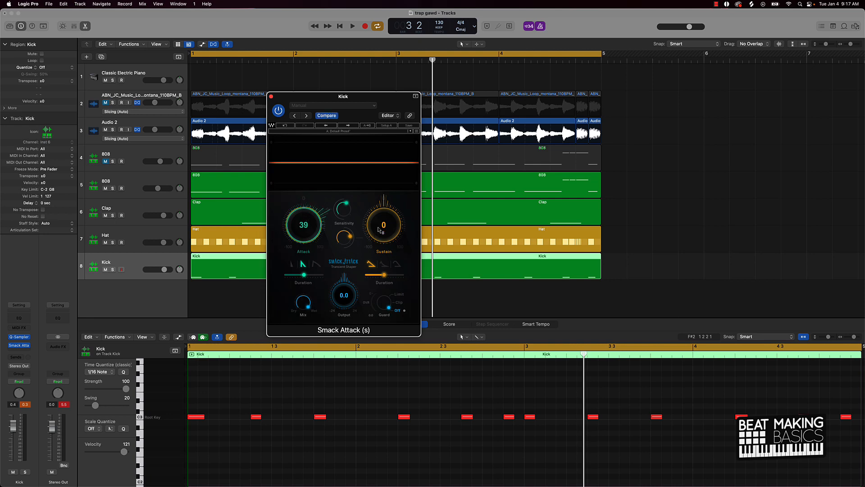
# Step: With the beat playing, set Smack Attack's guard to Clip, output to 2.8, sustain to -75 and attack to 59
pyautogui.press('space')
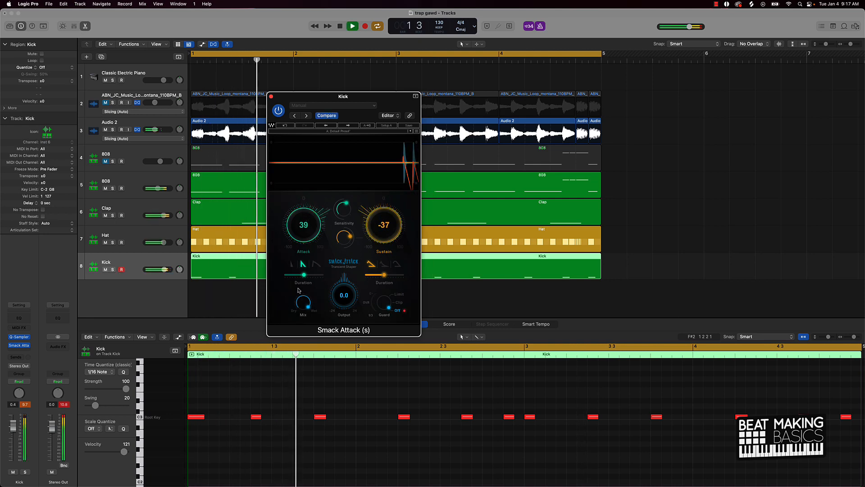
pyautogui.click(398, 302)
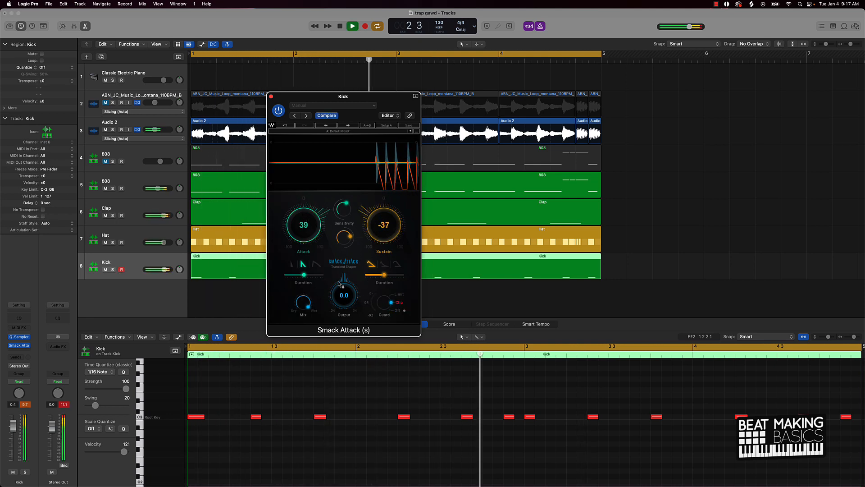
pyautogui.moveTo(340, 296); pyautogui.dragTo(340, 289)
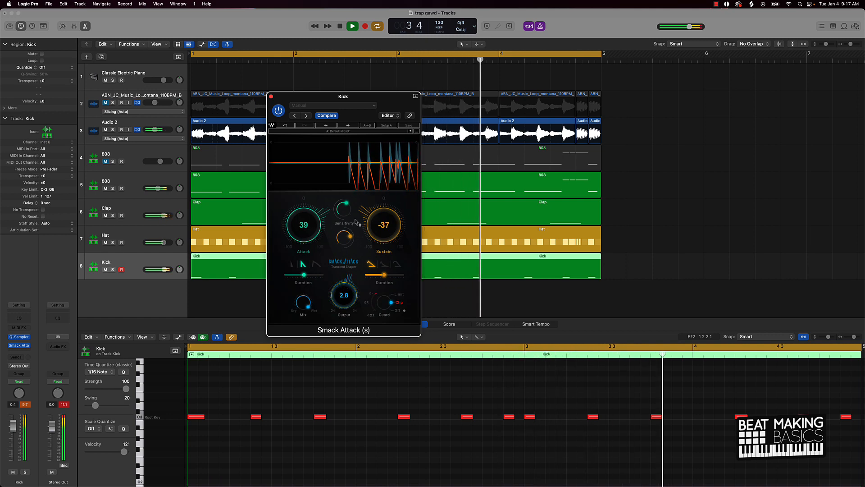
pyautogui.moveTo(381, 212); pyautogui.dragTo(375, 219)
pyautogui.moveTo(304, 223); pyautogui.dragTo(304, 217)
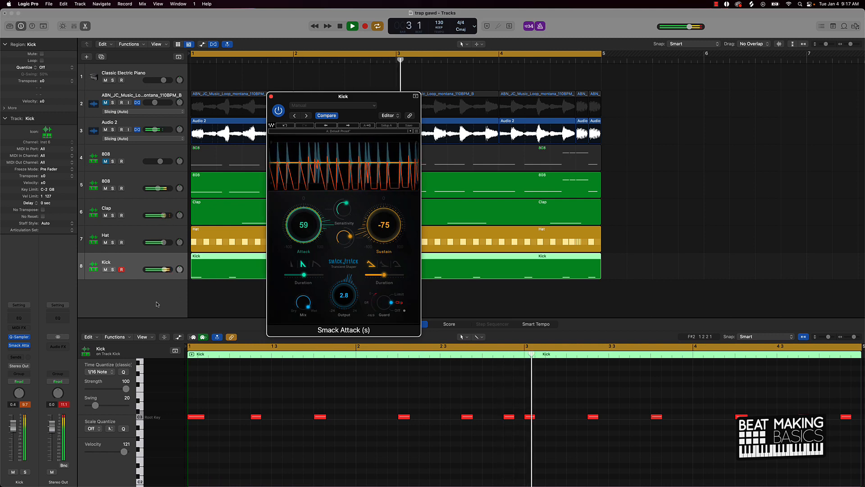
# Step: Check the kick in solo, then set Smack Attack's attack to 44 and sustain to 31, using the middle sustain shape with a shorter duration
pyautogui.click(113, 270)
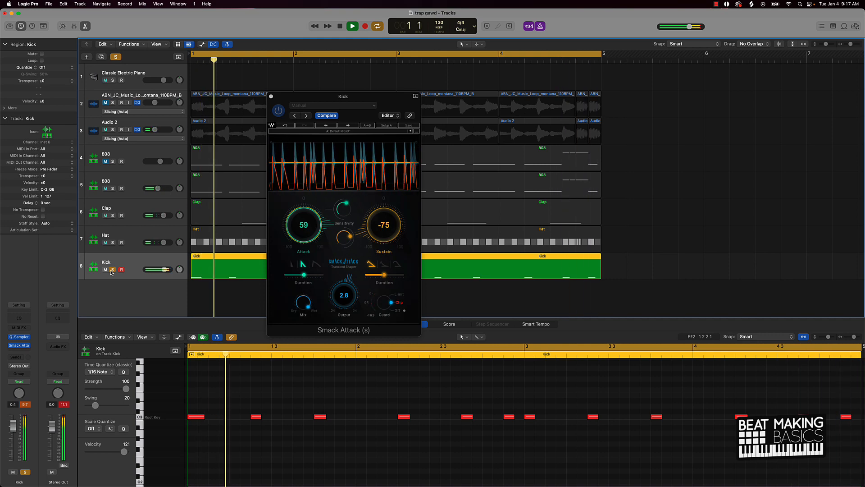
pyautogui.click(112, 269)
pyautogui.moveTo(305, 224); pyautogui.dragTo(304, 231)
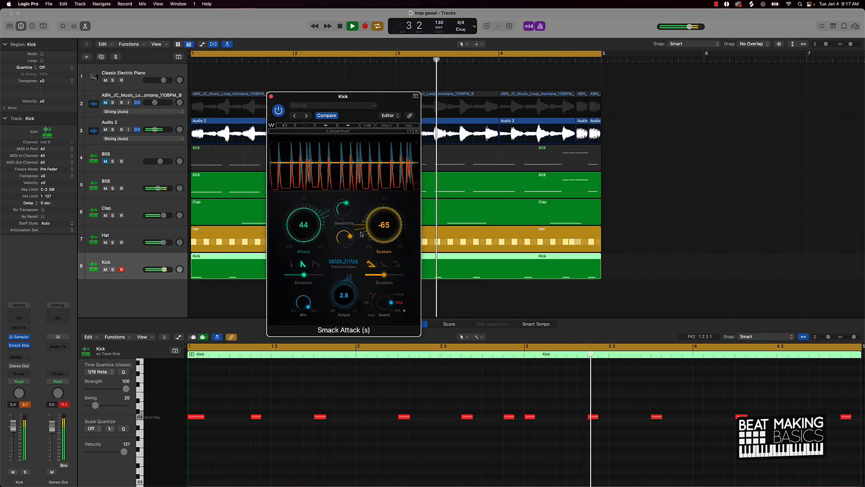
pyautogui.moveTo(384, 225); pyautogui.dragTo(384, 184)
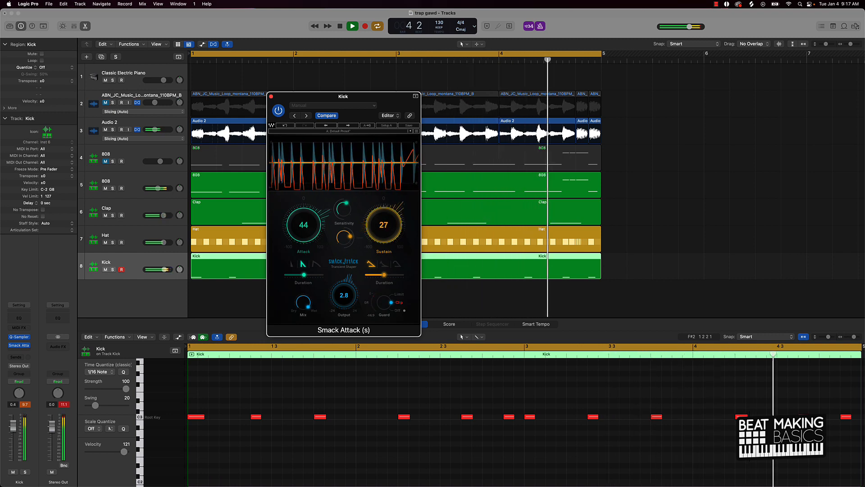
pyautogui.moveTo(383, 225); pyautogui.dragTo(384, 223)
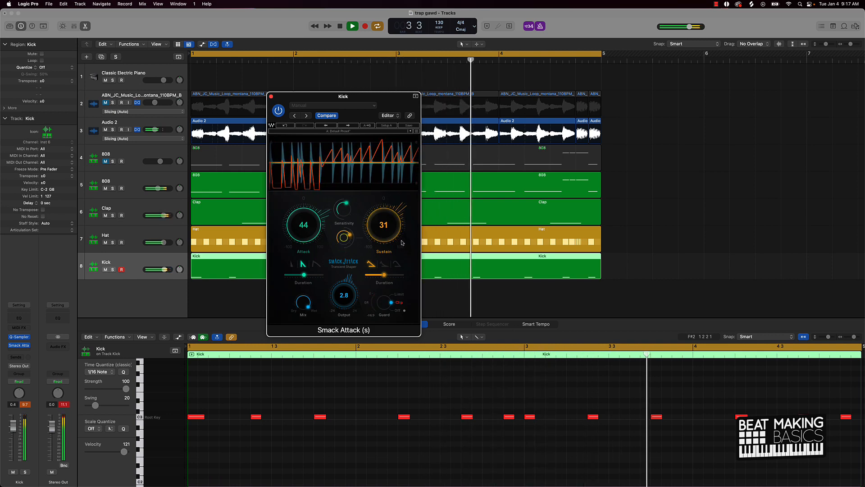
pyautogui.click(382, 266)
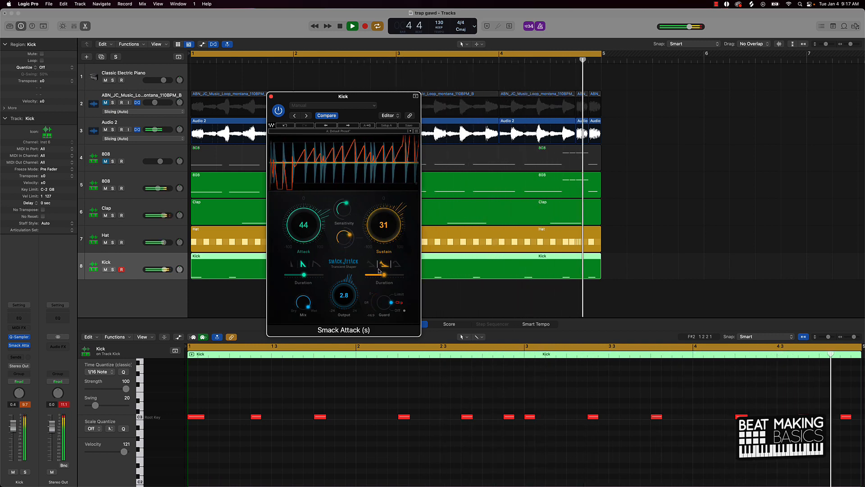
pyautogui.moveTo(378, 269); pyautogui.dragTo(368, 270)
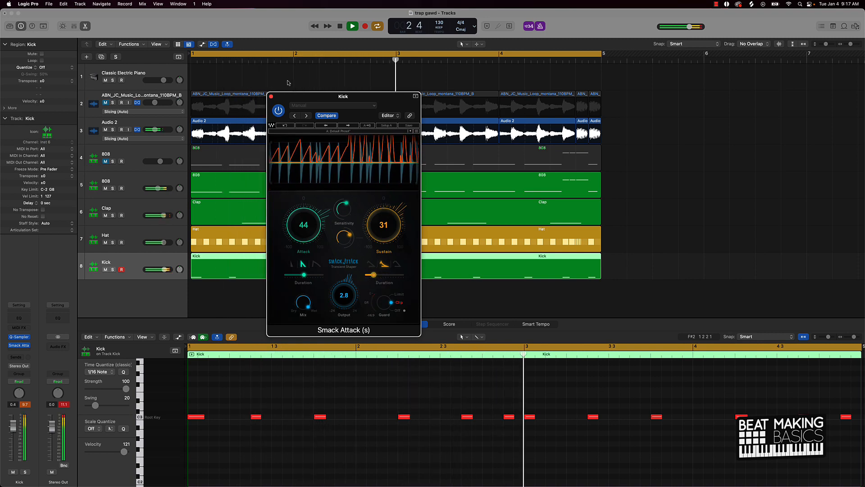
# Step: Close Smack Attack, lower the Kick track's volume to -1.4 dB, disarm its recording and stop playback
pyautogui.click(271, 96)
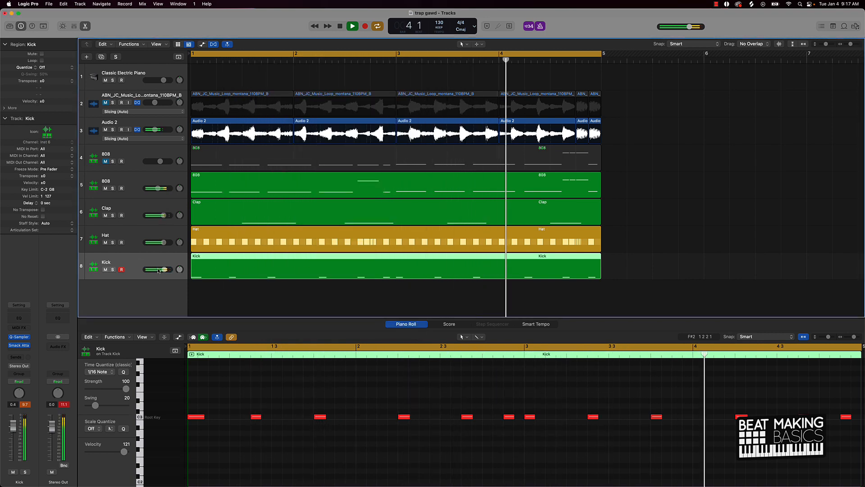
pyautogui.moveTo(164, 269); pyautogui.dragTo(163, 269)
pyautogui.click(121, 270)
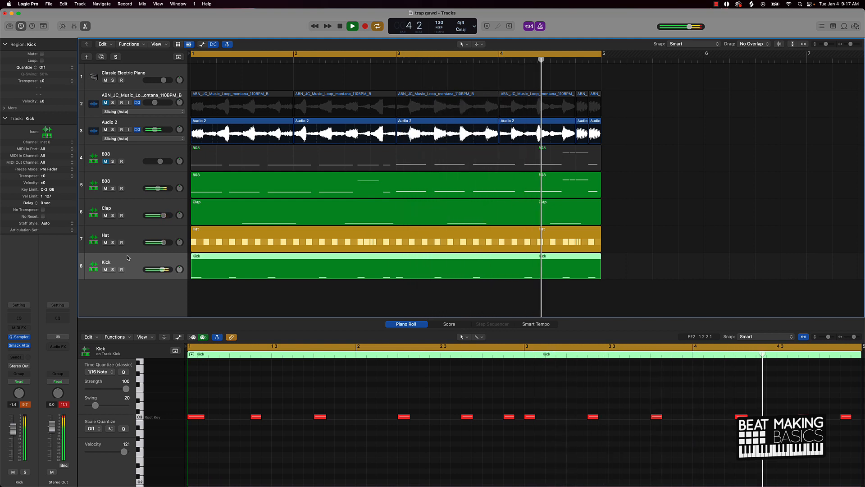
pyautogui.click(367, 296)
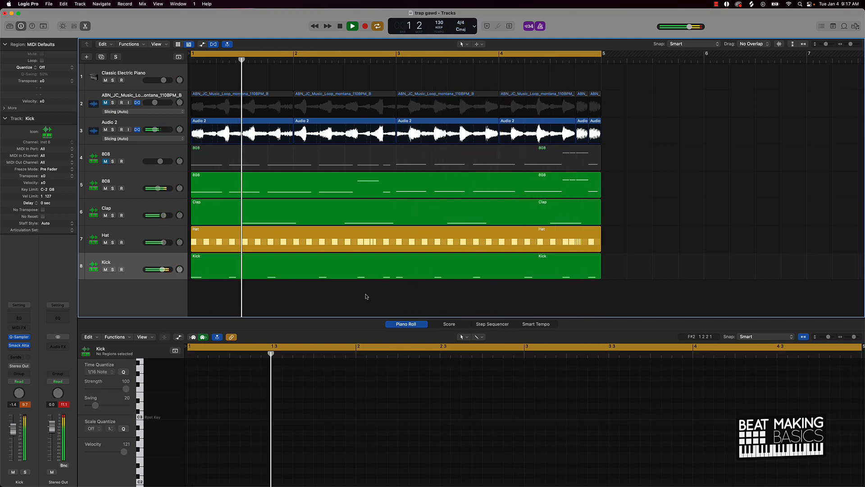
pyautogui.press('space')
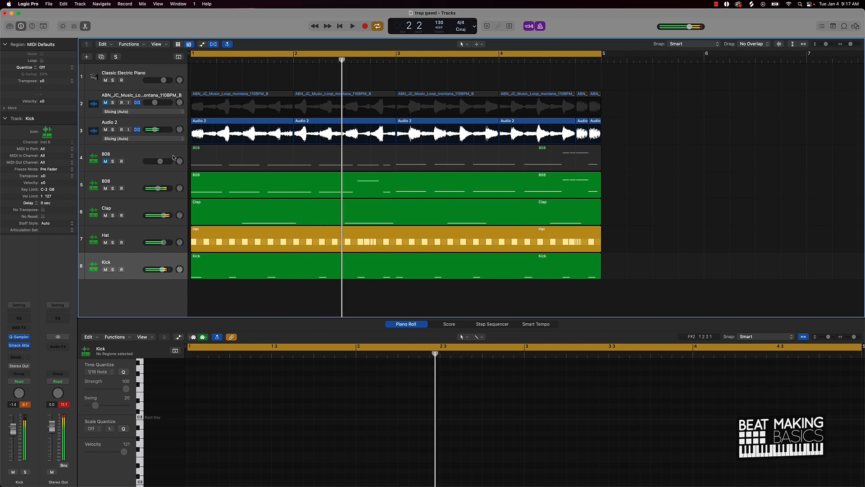